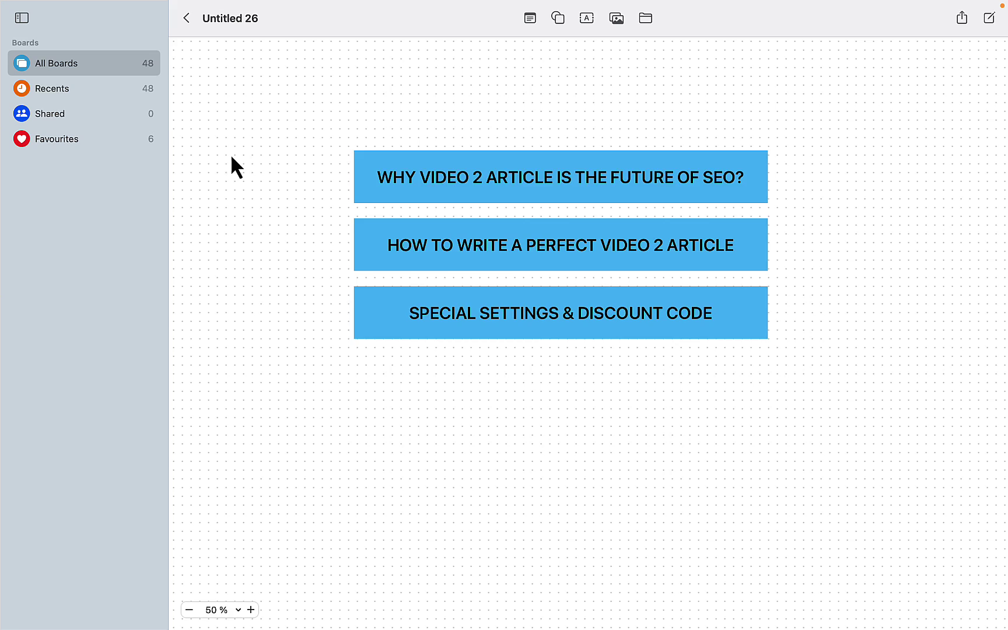
Step: Bring the UNIQUE, READABLE and BRINGS NEW INFORMATION boxes into view, then go to the trickmenot.ai article
scroll(664, 425, up, 3)
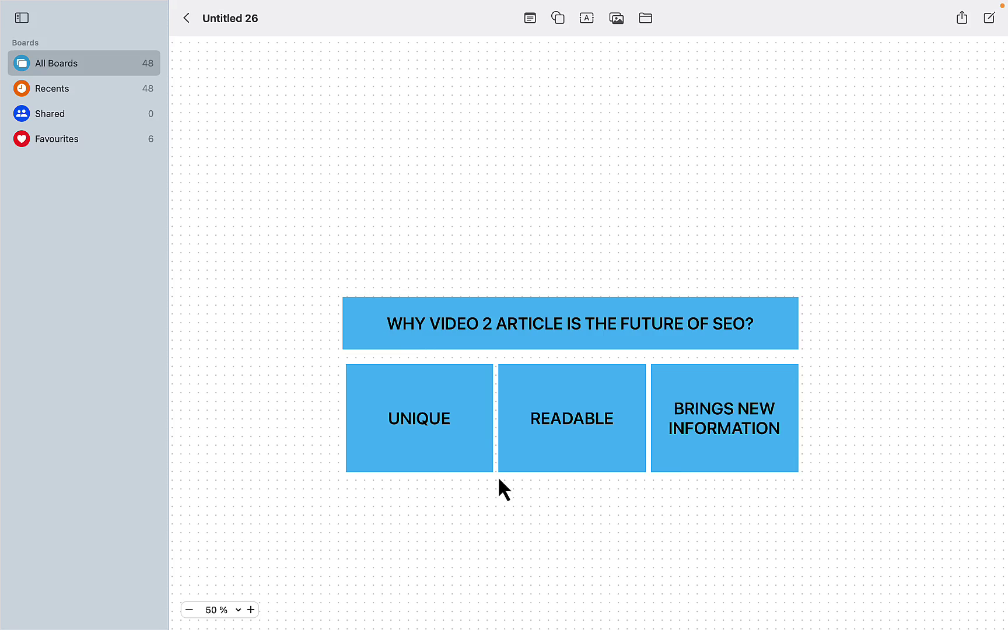
key(super+Tab)
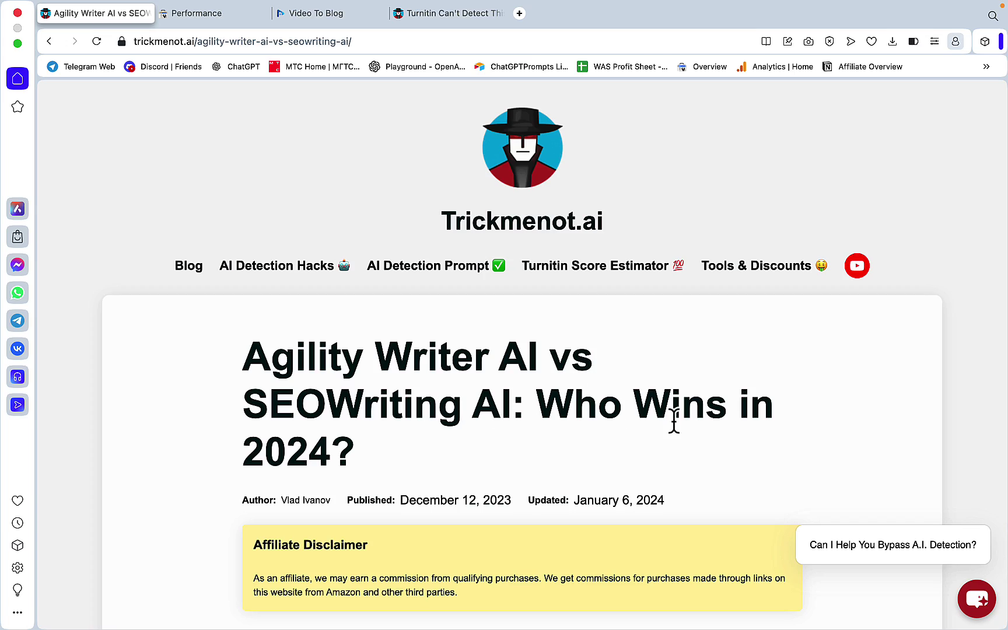
Step: Read through the Agility Writer AI vs SEOWriting AI article's contents, tables and charts
scroll(783, 395, down, 20)
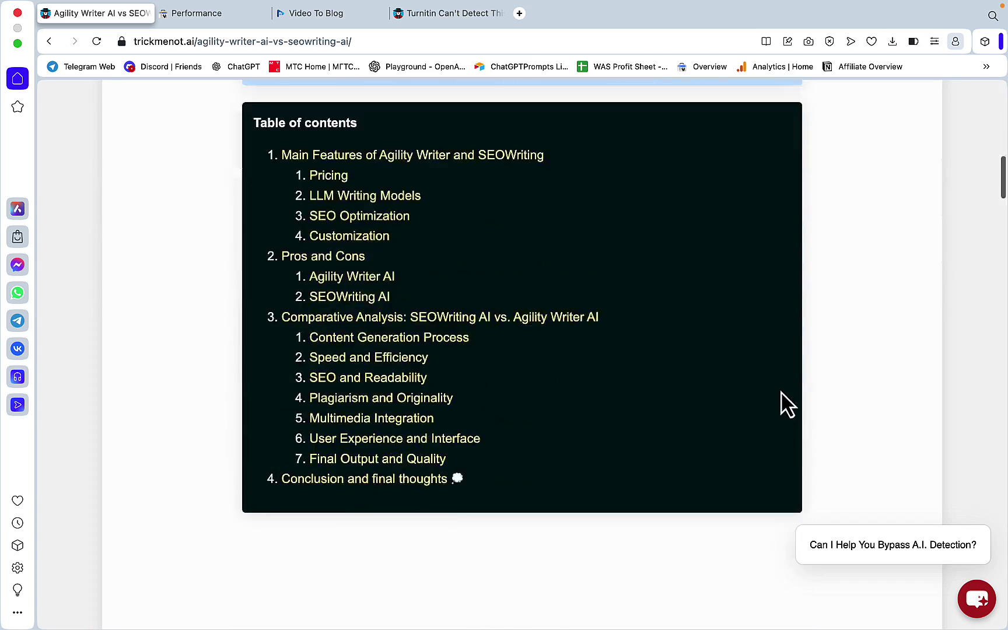
scroll(780, 390, down, 15)
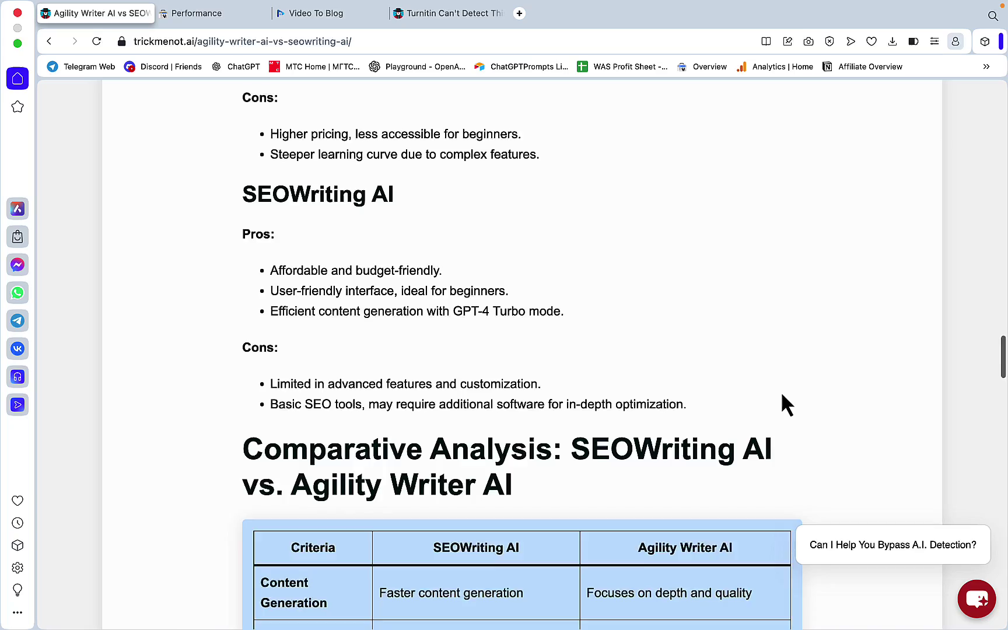
scroll(542, 299, up, 20)
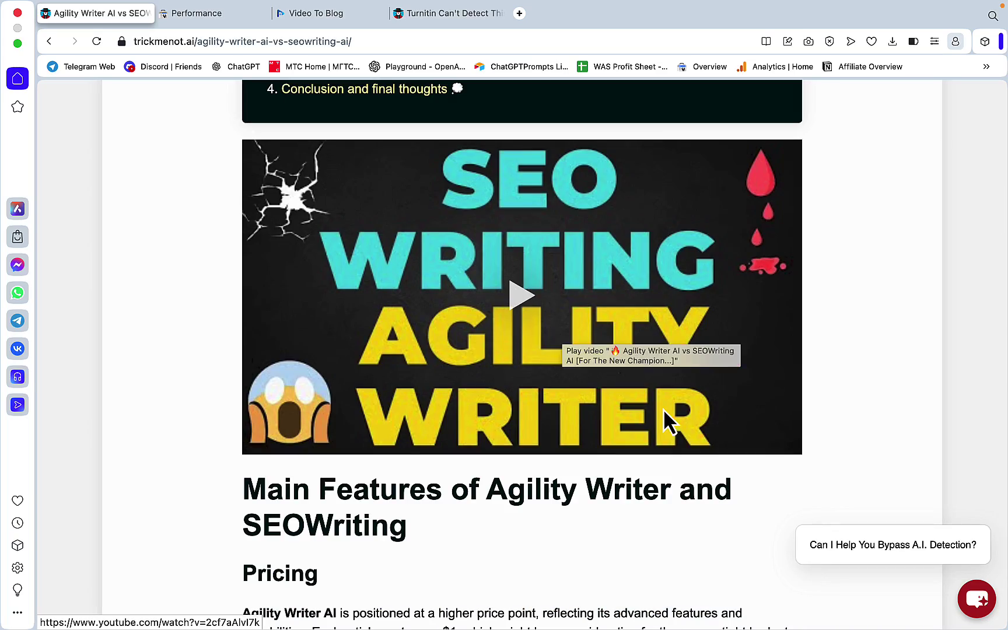
scroll(663, 409, down, 20)
scroll(663, 409, up, 6)
scroll(608, 400, down, 10)
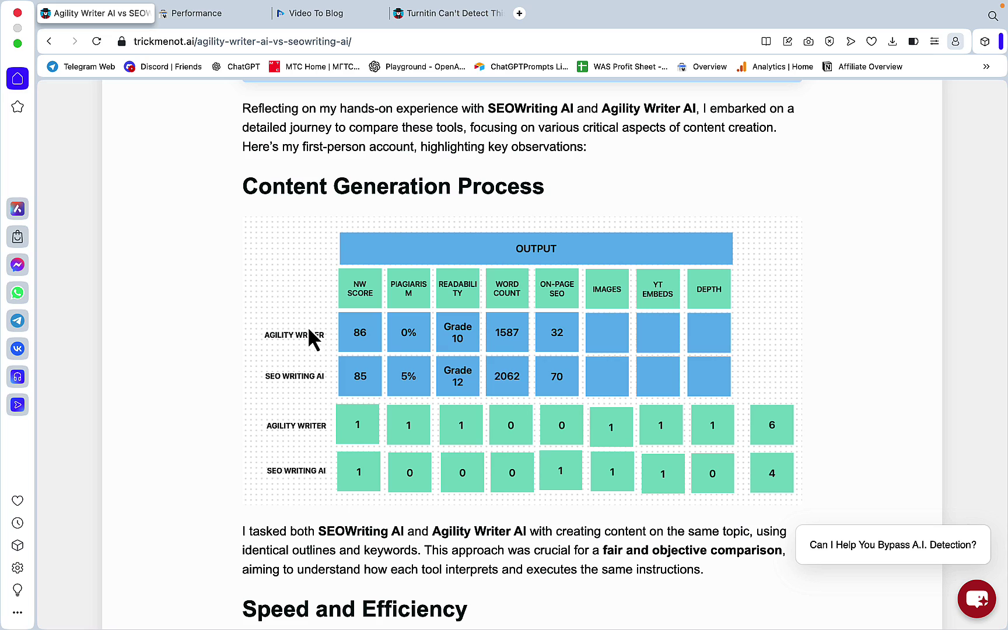
scroll(613, 364, down, 15)
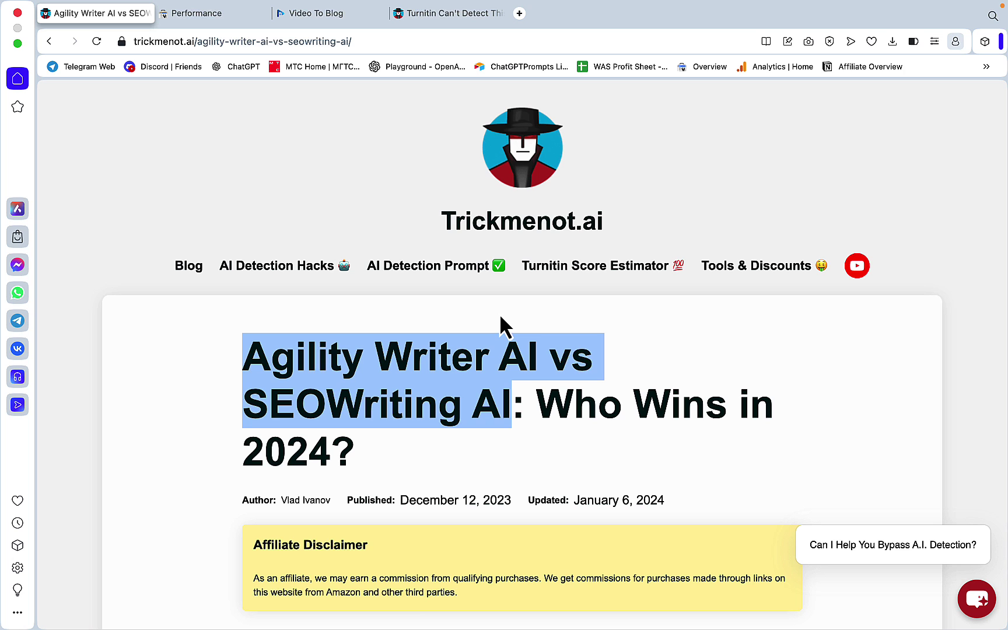
Step: Check the Performance report's page filter and daily clicks for agility-writer-ai-vs-seowriting-ai
click(239, 14)
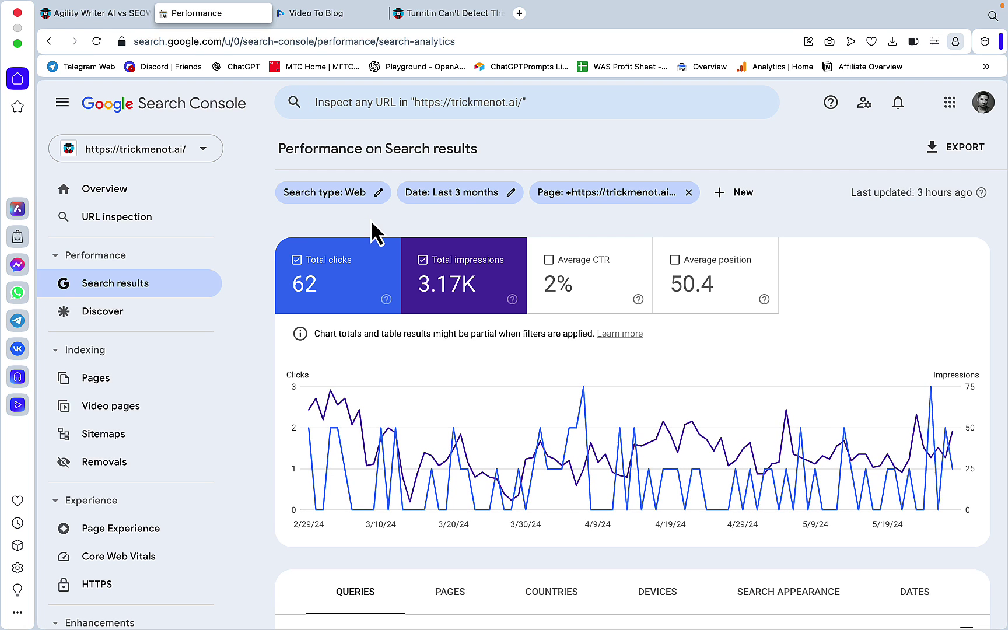
click(642, 194)
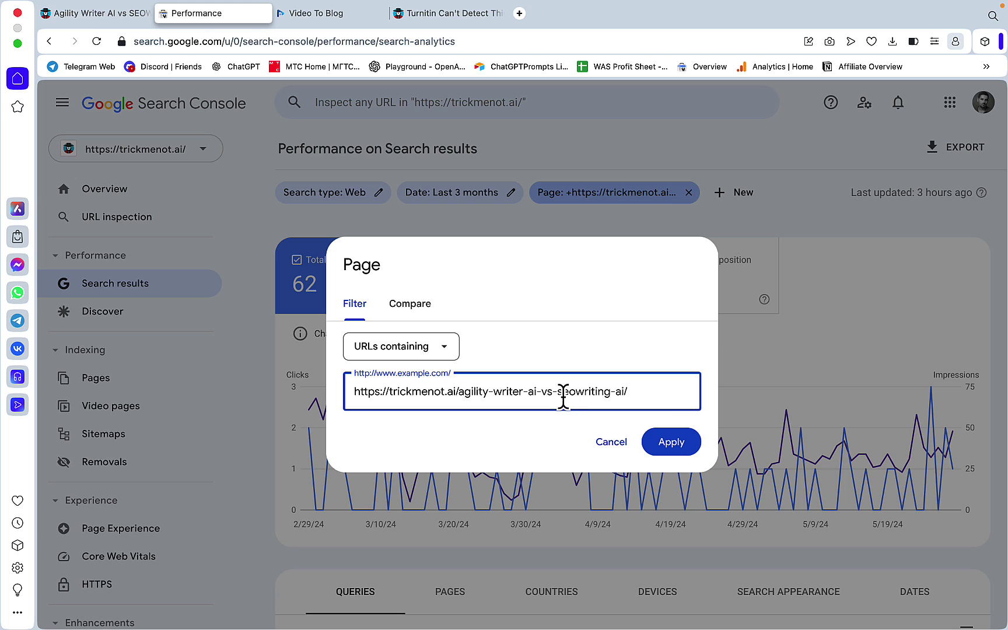
click(629, 444)
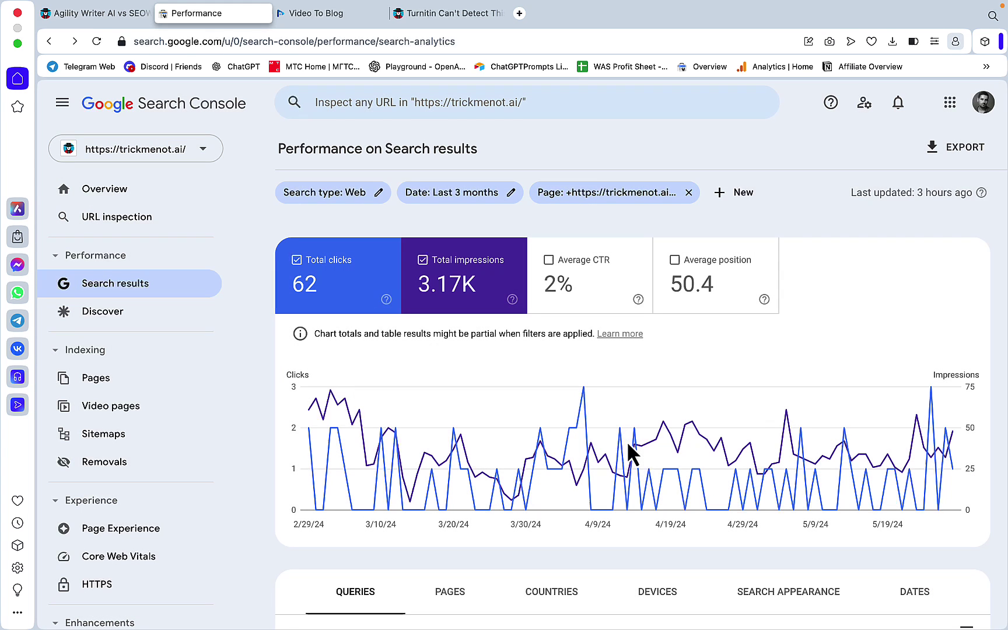
mouse_move(816, 406)
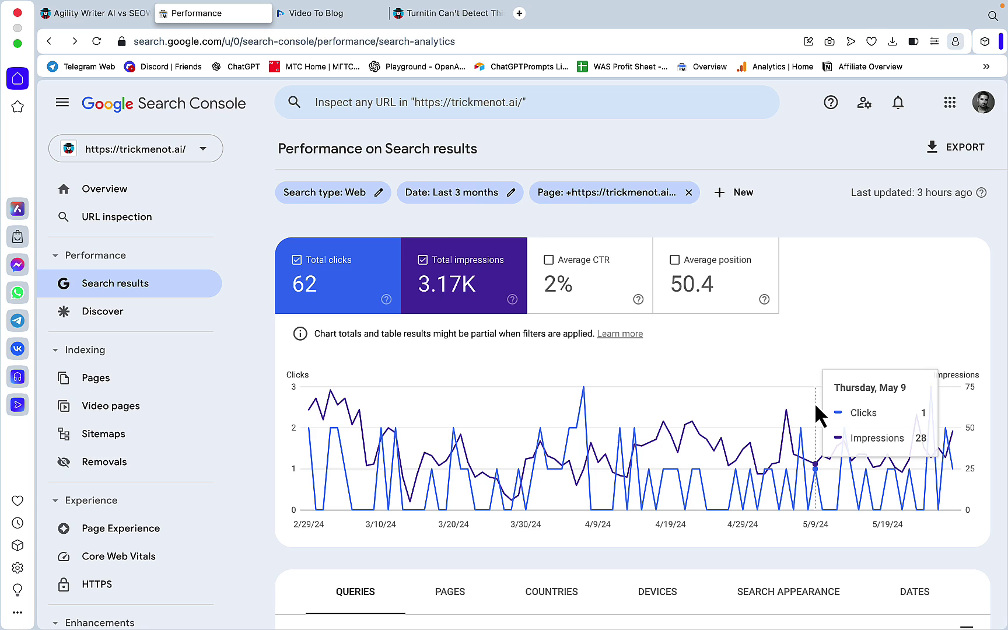
mouse_move(590, 474)
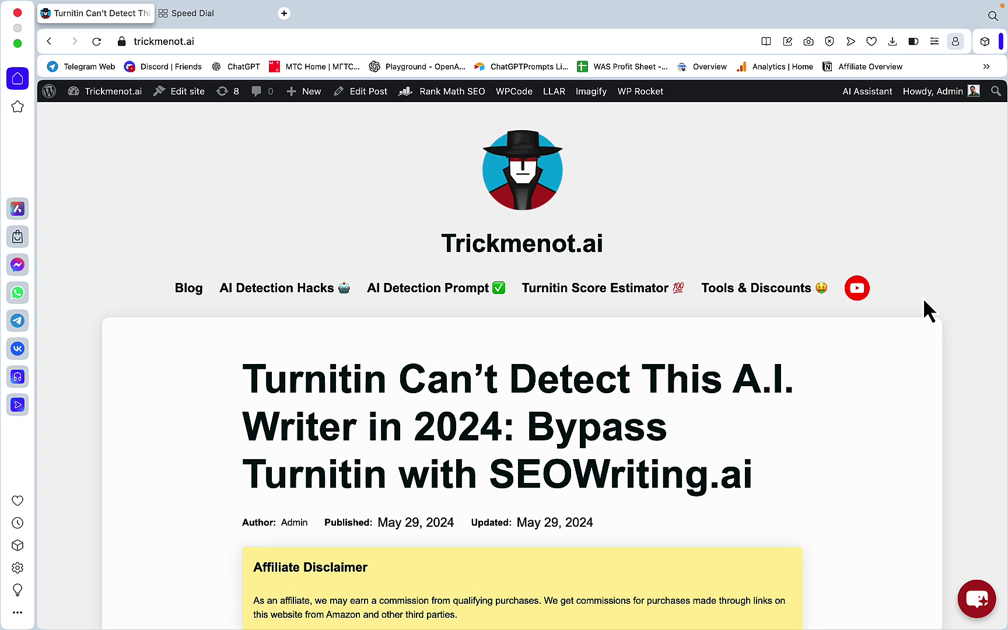
Step: Read the Turnitin SEOWriting.ai article down to the author box and back up
scroll(813, 392, down, 1)
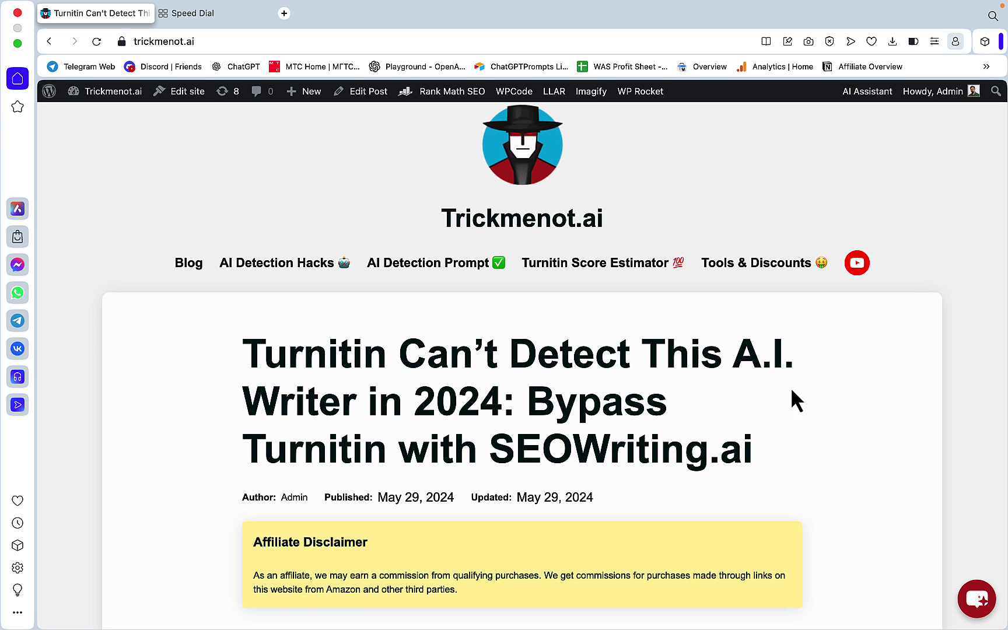
scroll(919, 399, down, 7)
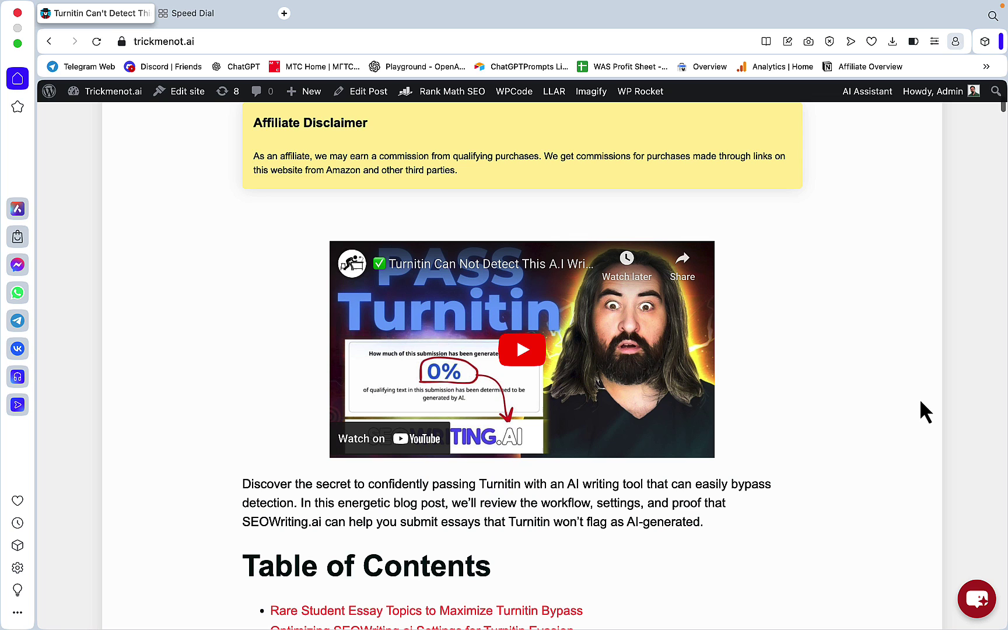
scroll(850, 335, down, 5)
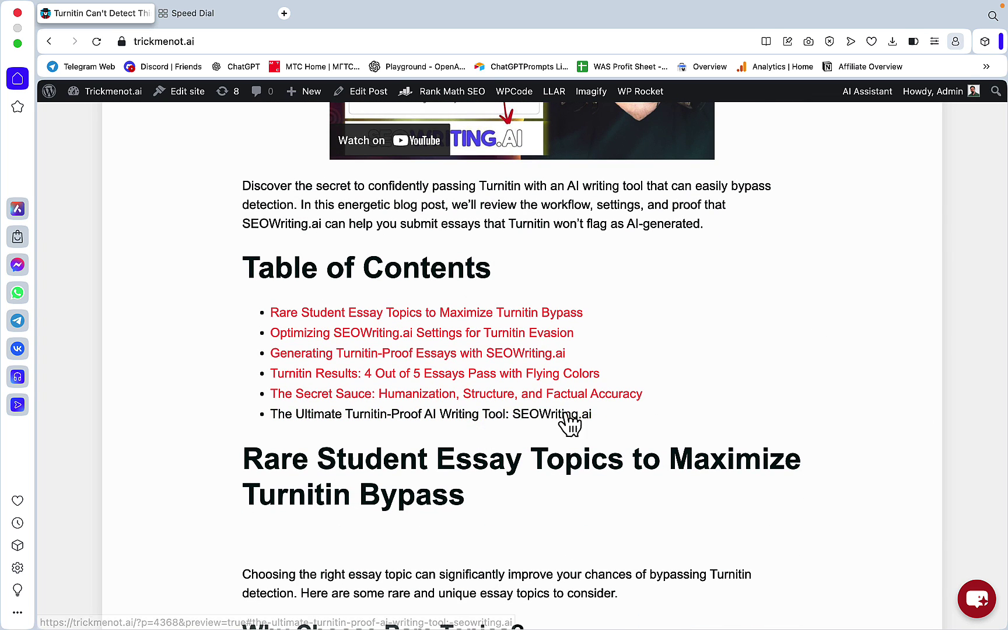
scroll(795, 395, down, 18)
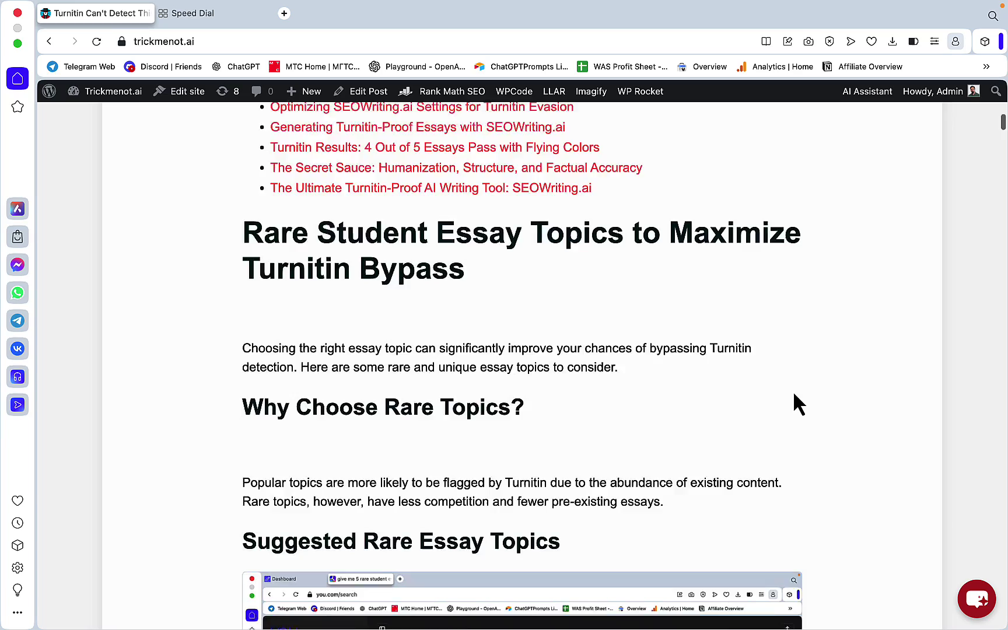
scroll(795, 396, down, 20)
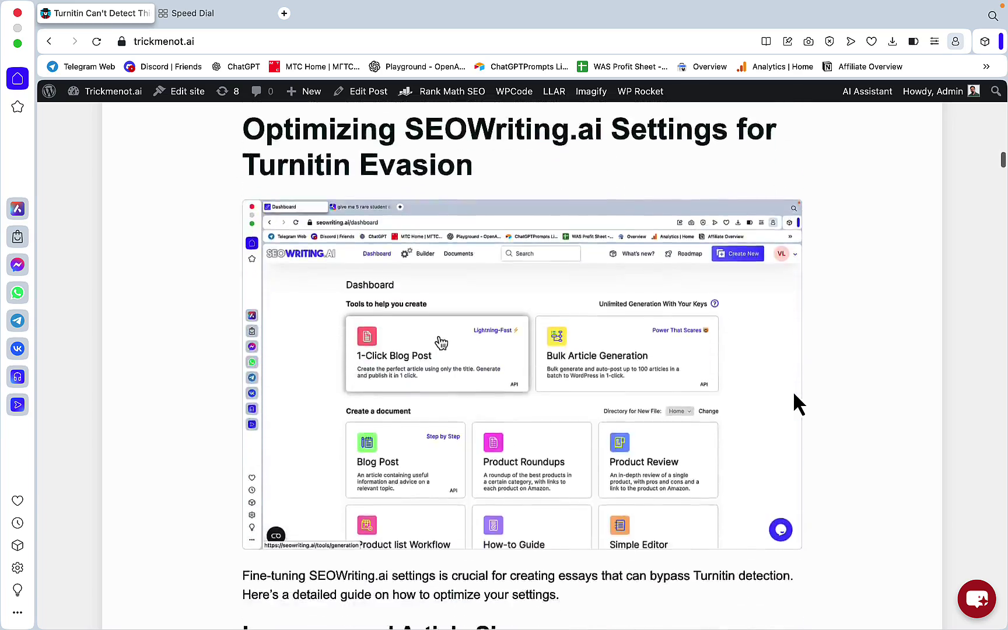
scroll(794, 395, down, 20)
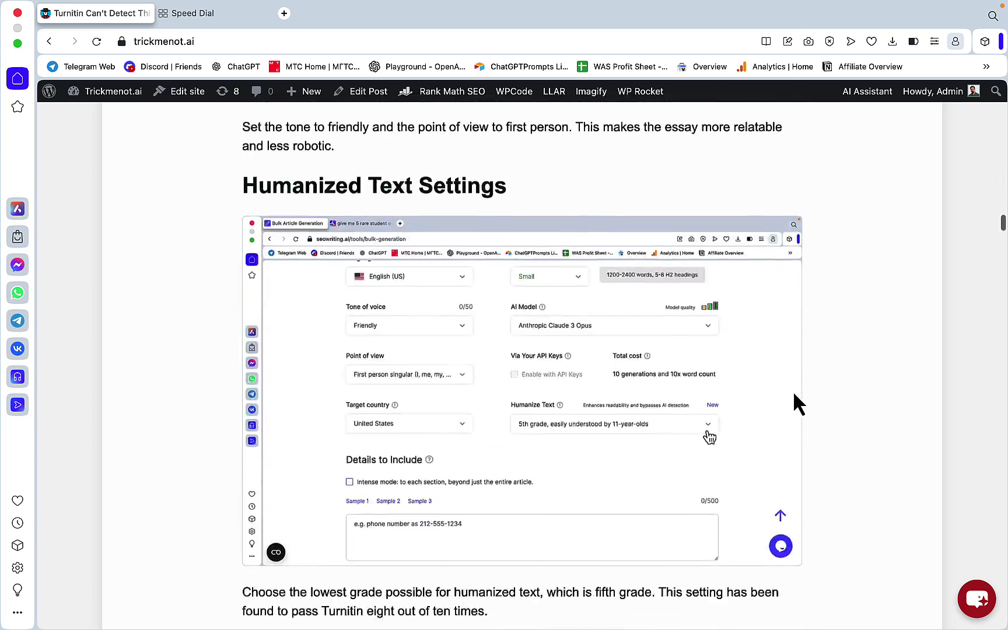
scroll(794, 401, down, 20)
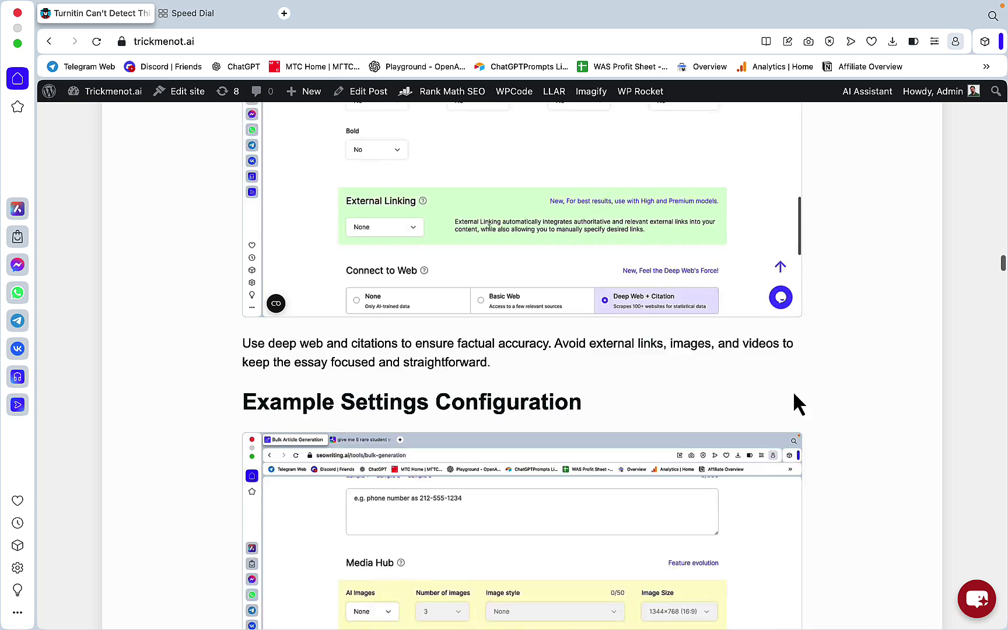
scroll(555, 405, down, 3)
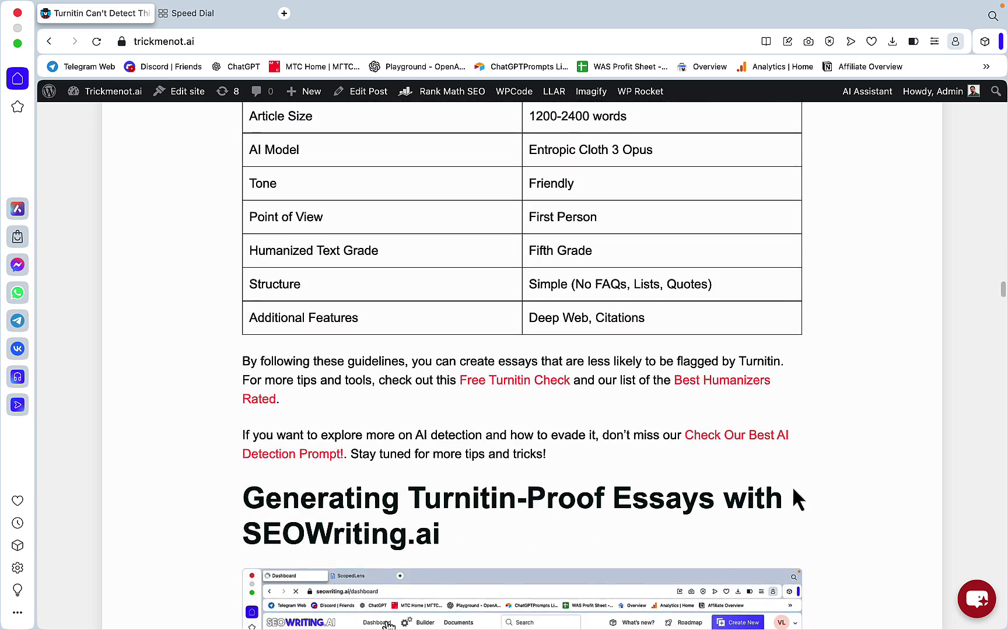
scroll(817, 394, down, 15)
scroll(815, 387, down, 15)
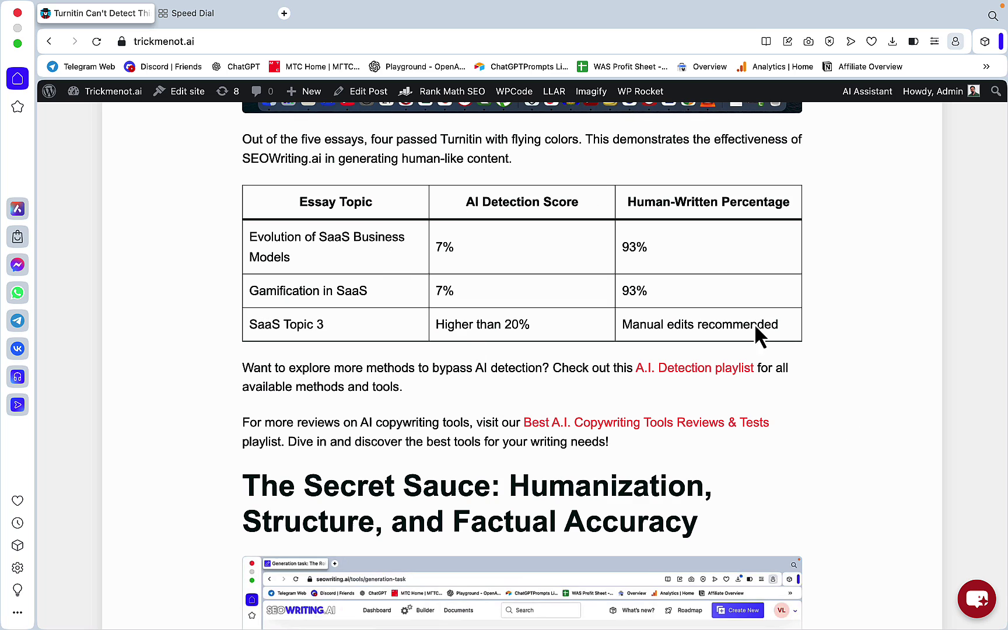
scroll(818, 409, down, 15)
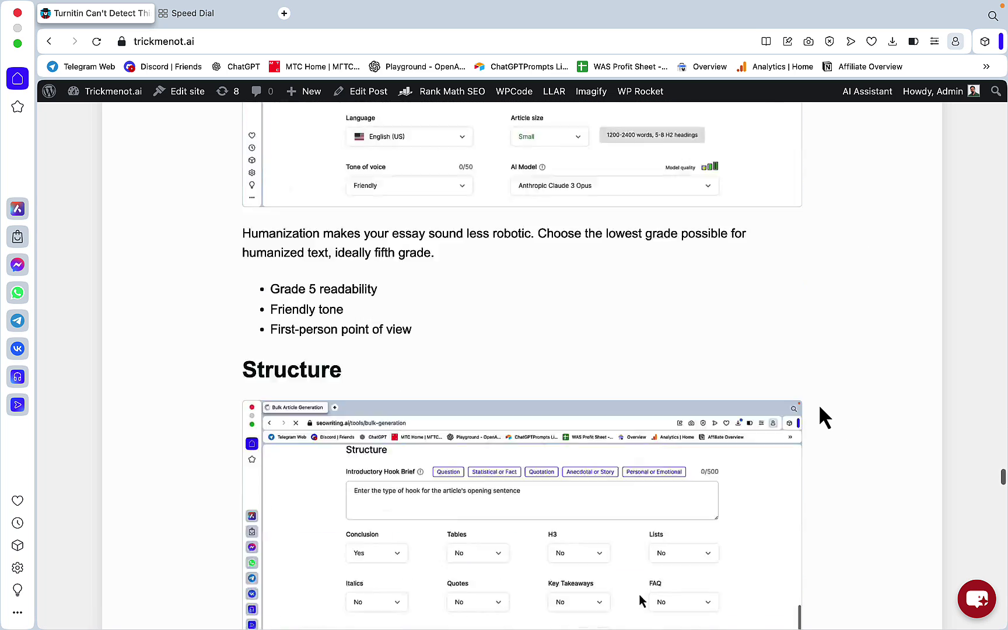
scroll(819, 407, down, 20)
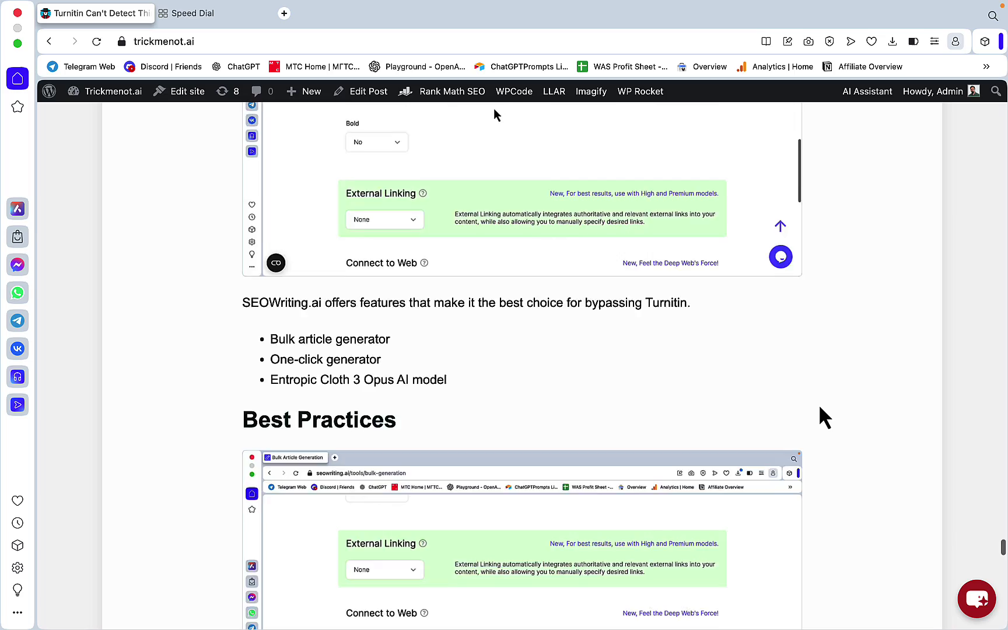
scroll(820, 408, down, 20)
scroll(820, 408, up, 8)
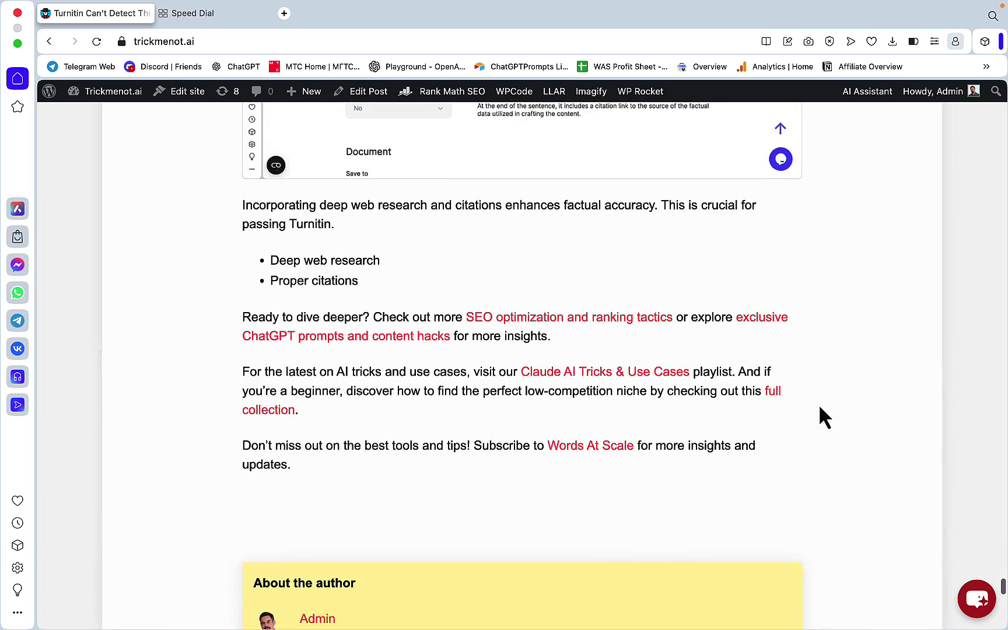
scroll(819, 408, up, 20)
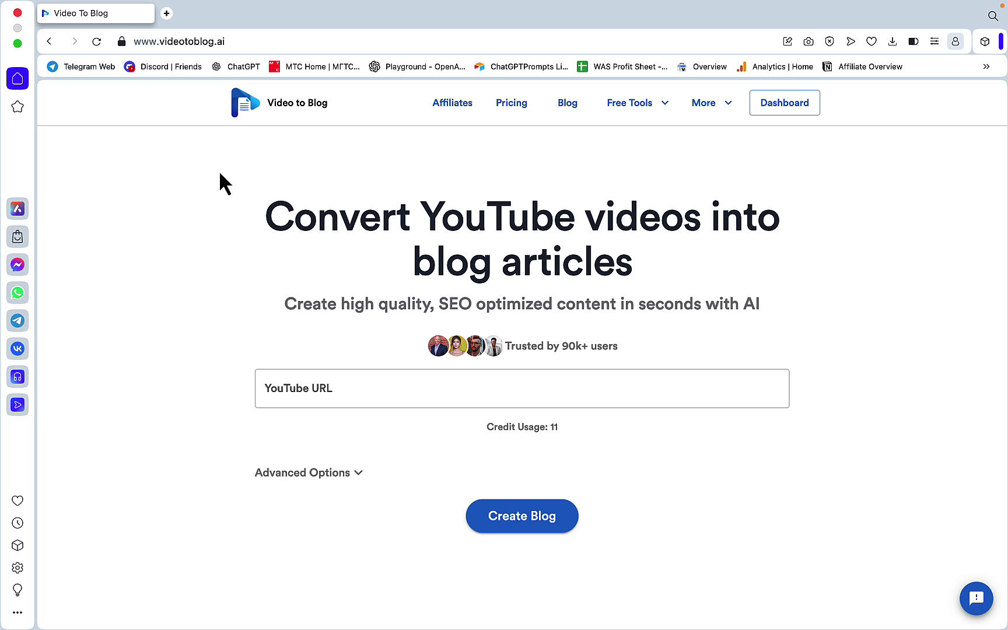
Step: Go to the Video to Blog pricing page with monthly billing shown
click(645, 114)
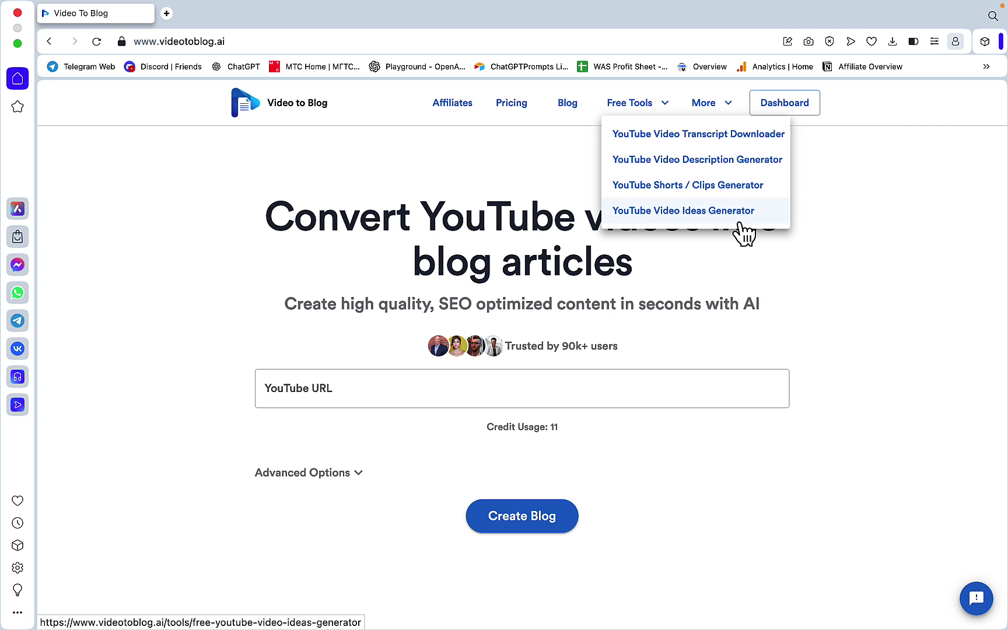
click(514, 106)
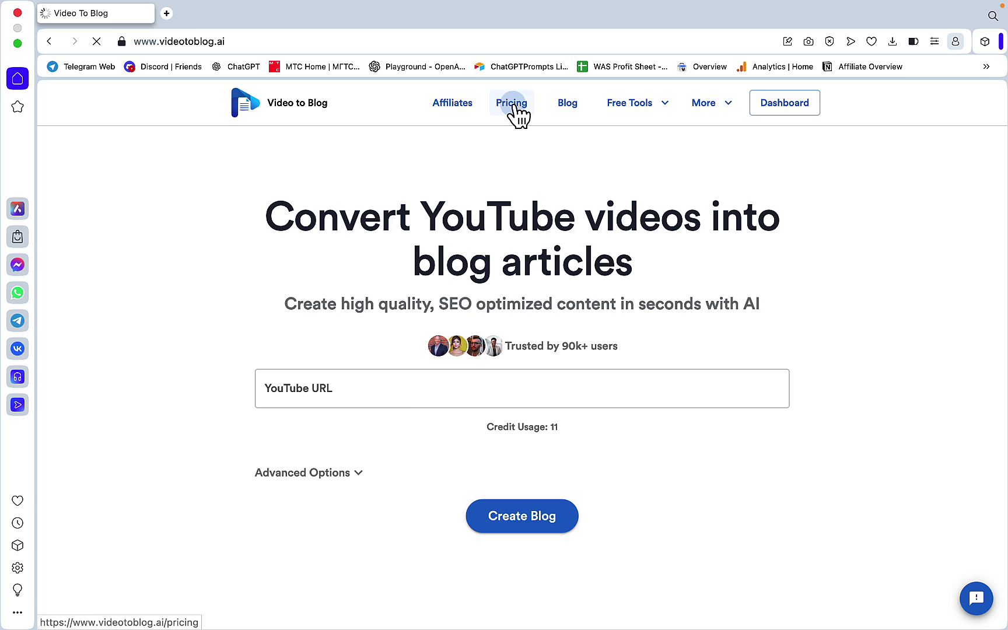
click(455, 244)
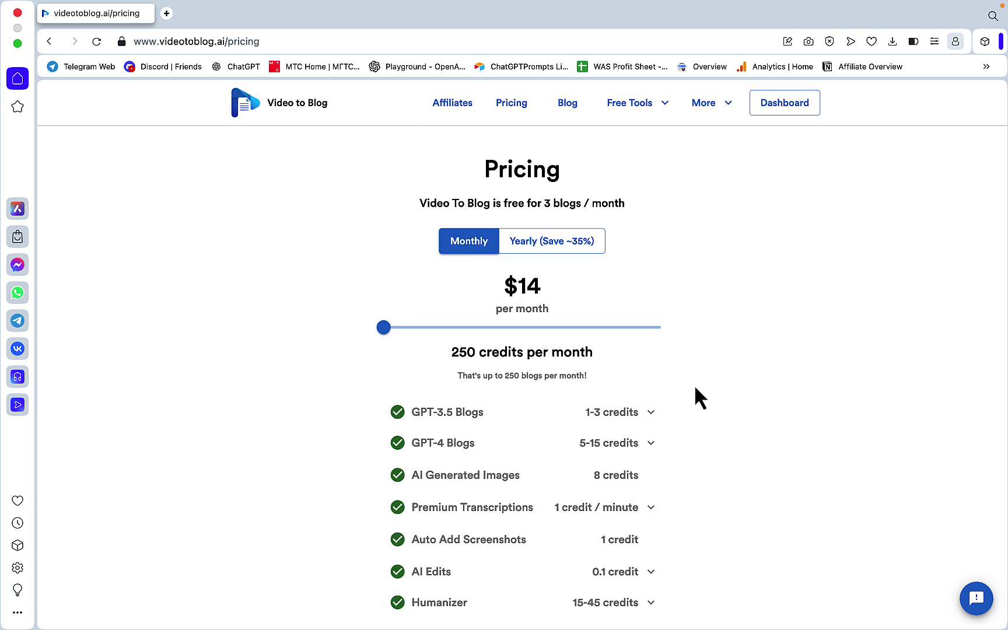
Step: Expand the full credit-cost list and review the $14, 250-credit monthly plan
scroll(703, 397, down, 2)
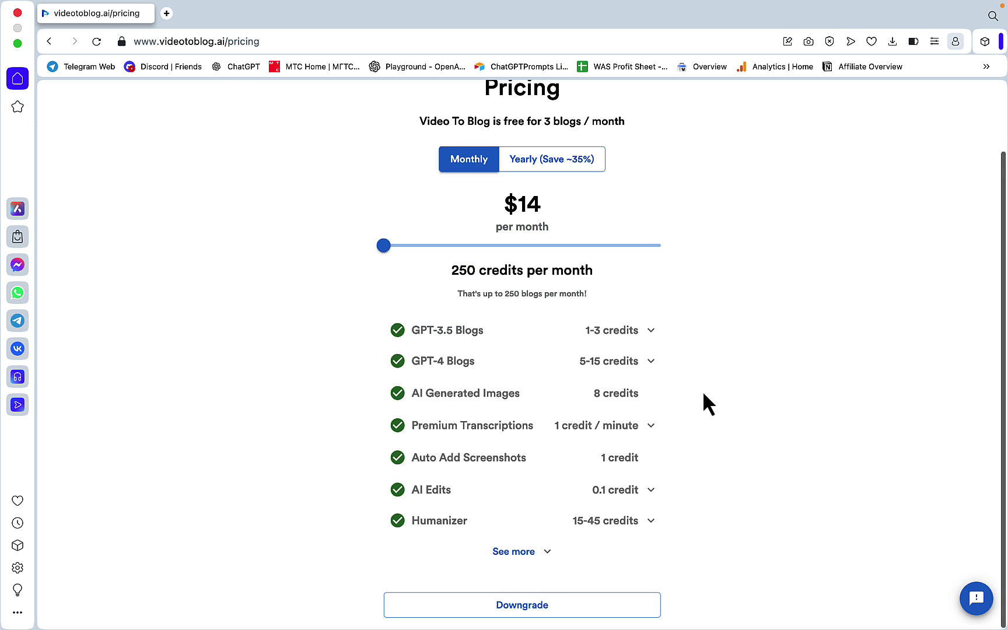
click(526, 558)
scroll(727, 502, down, 2)
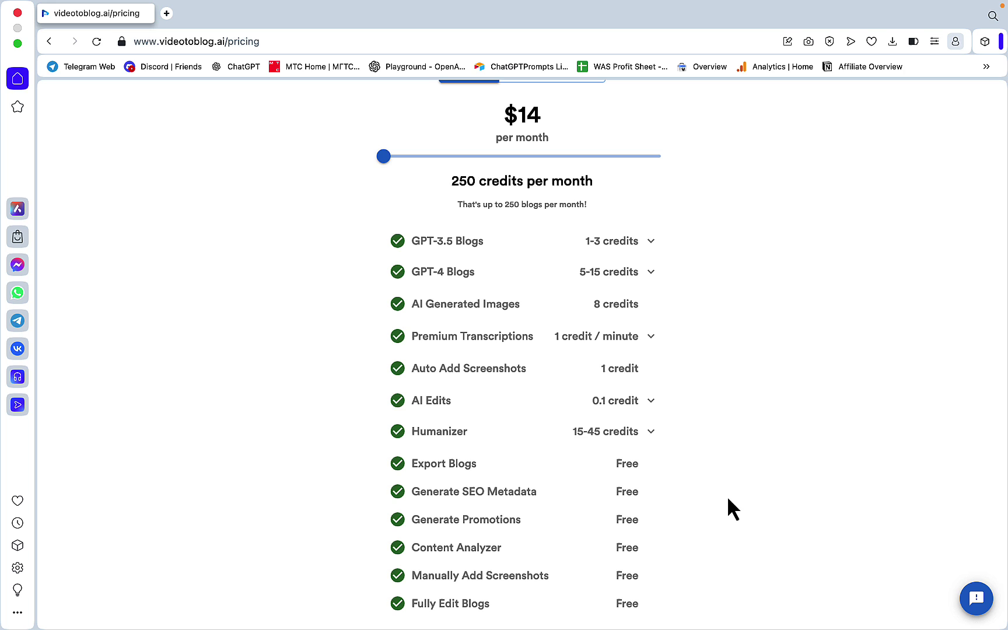
scroll(668, 479, down, 2)
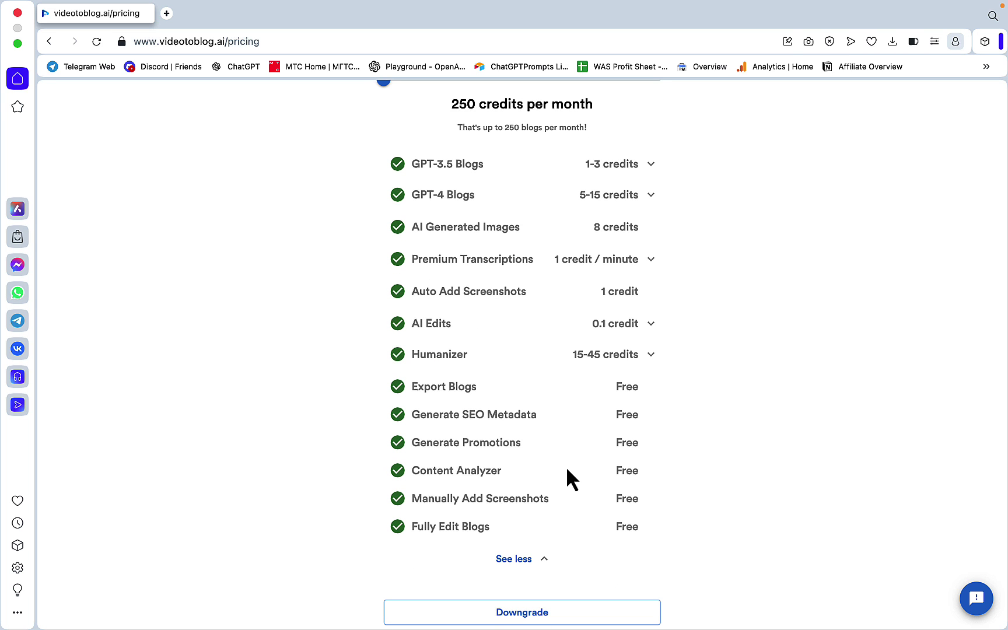
scroll(692, 514, up, 2)
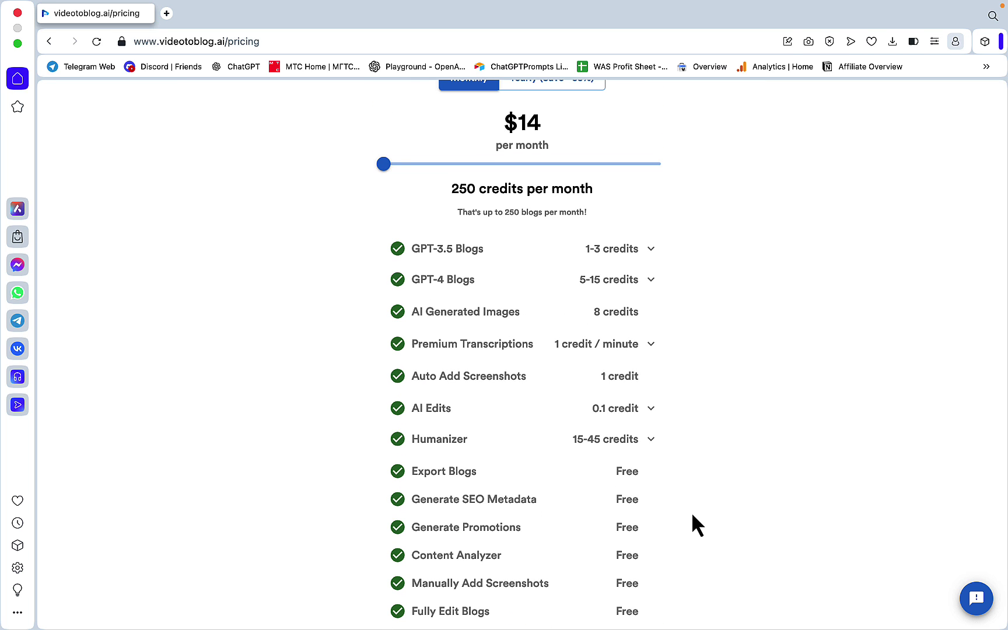
scroll(692, 515, up, 3)
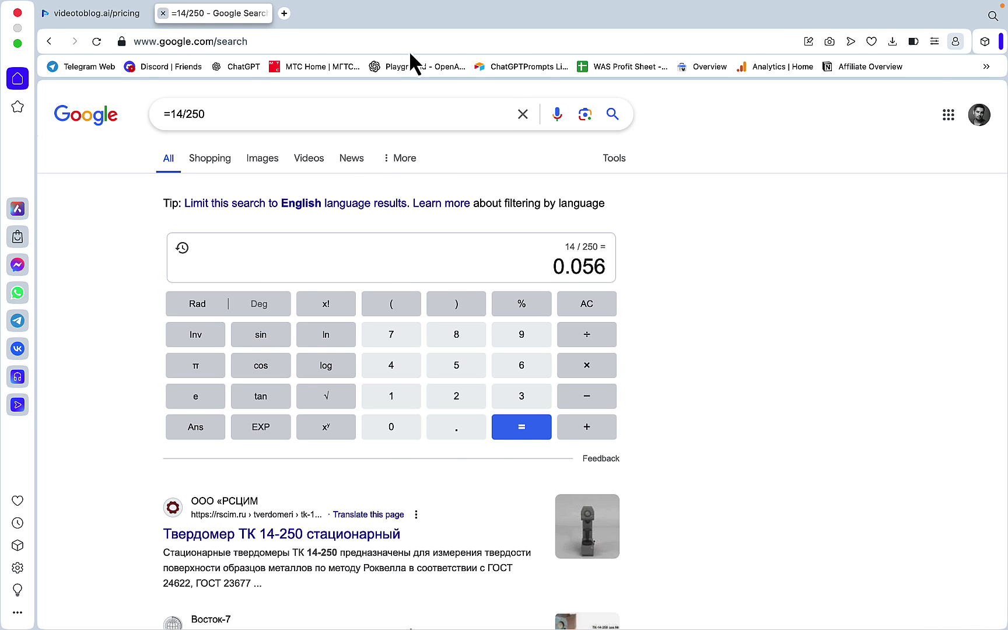
Step: Close the 14/250 = 0.056 calculator search and return to the My Blogs dashboard
key(super+w)
click(782, 105)
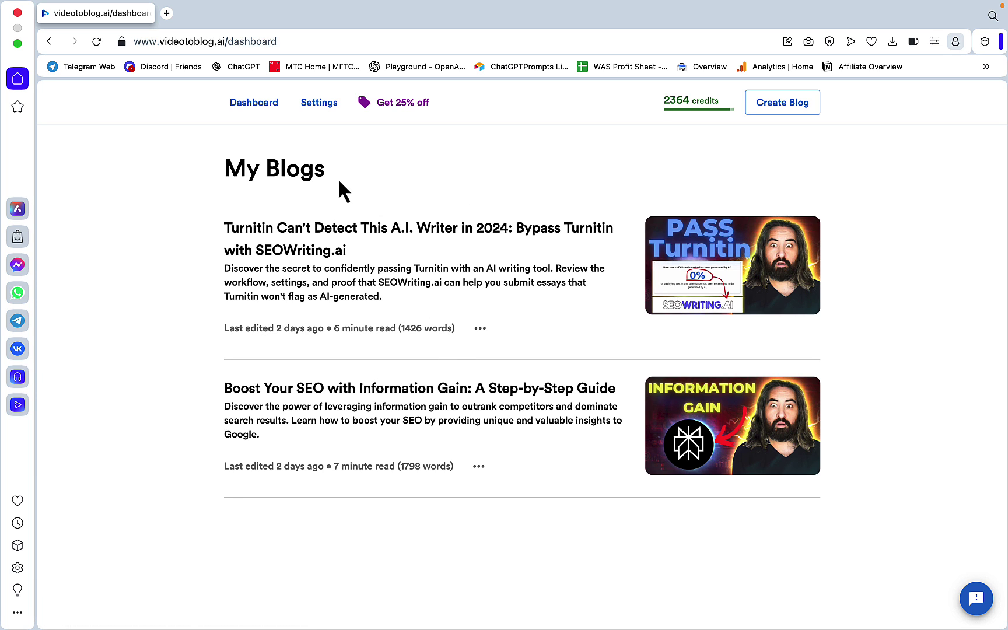
Step: Open the Turnitin detection video from the YouTube channel's video list
click(758, 108)
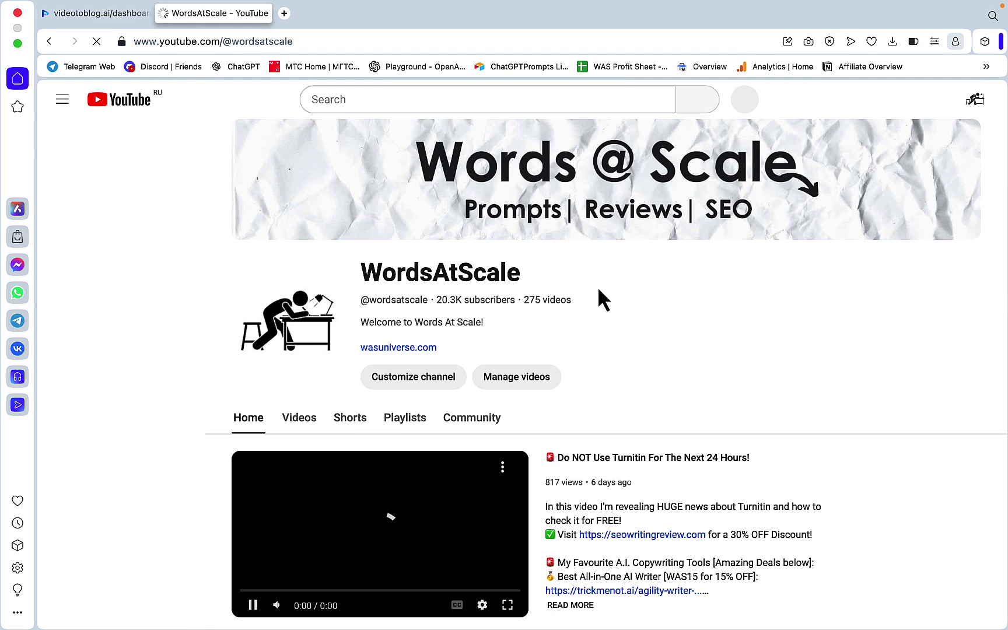
click(289, 420)
scroll(385, 461, down, 2)
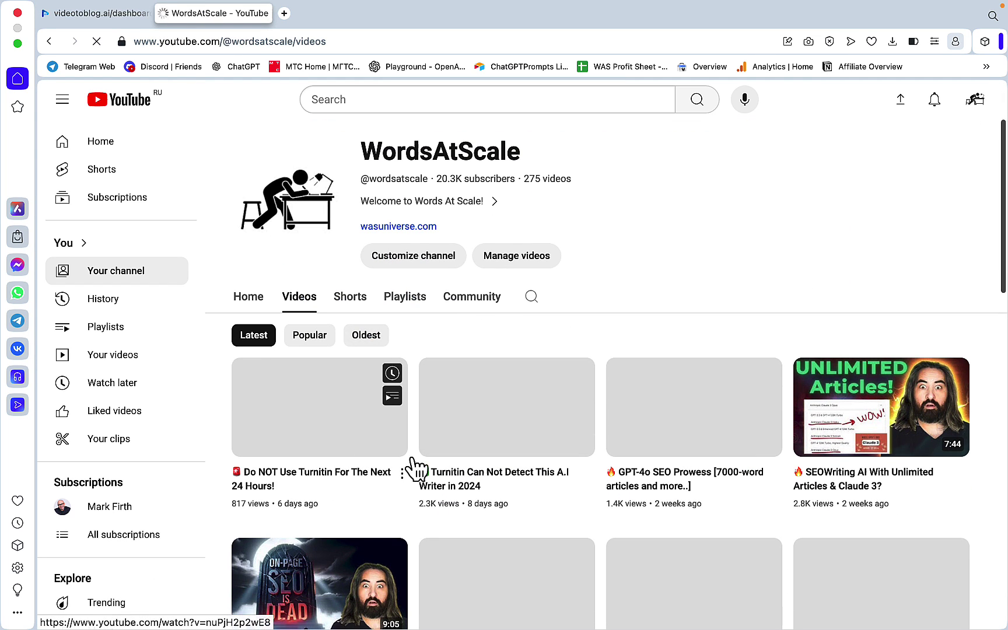
click(466, 484)
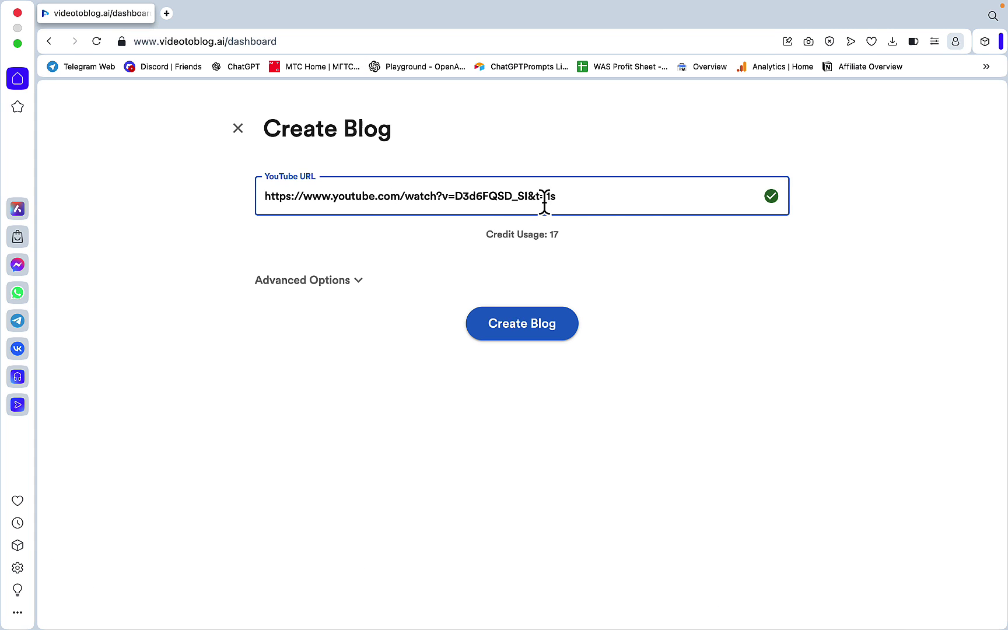
Step: In Advanced Options keep GPT 4 quality, Medium (~1500 words) length and Blog Post format
click(356, 286)
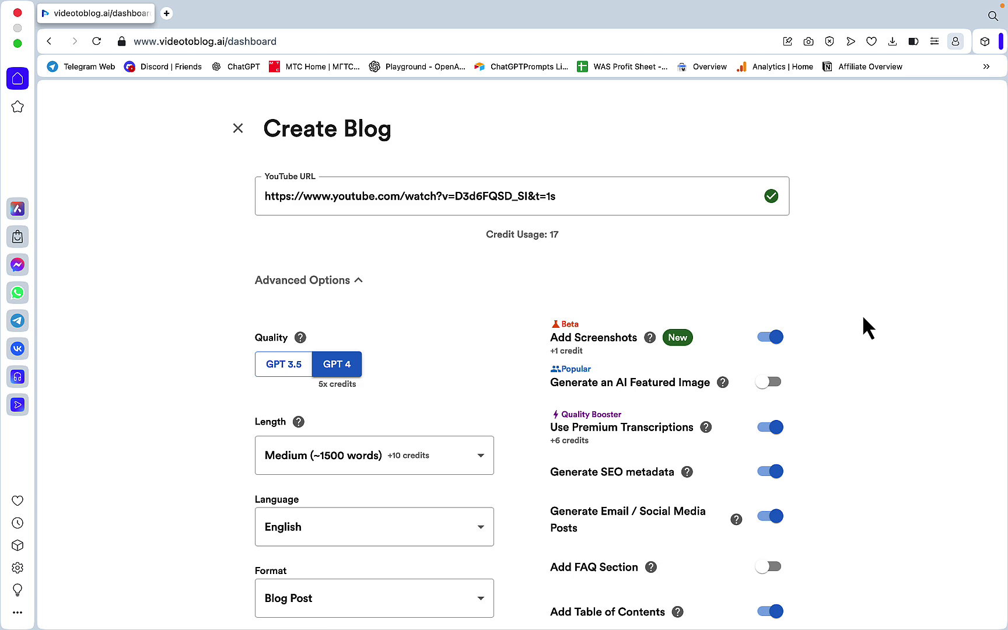
scroll(864, 318, down, 2)
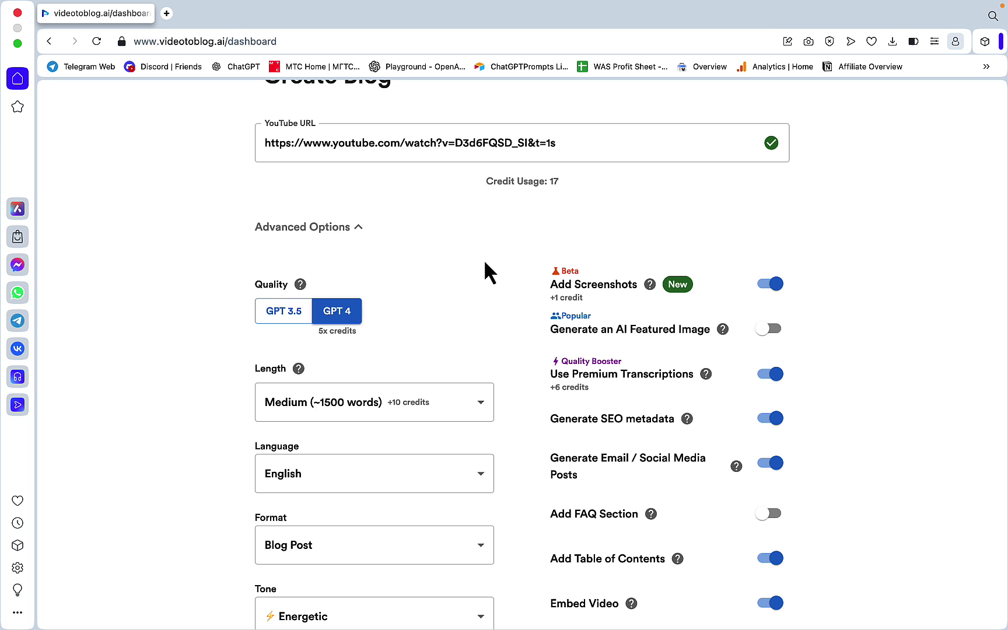
scroll(919, 371, up, 2)
scroll(978, 376, down, 3)
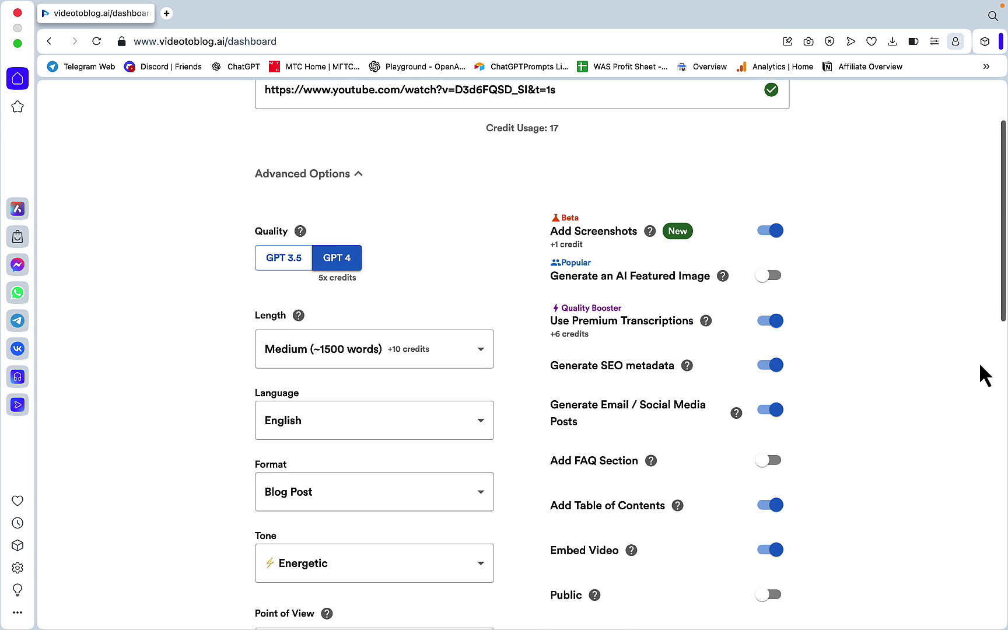
click(267, 262)
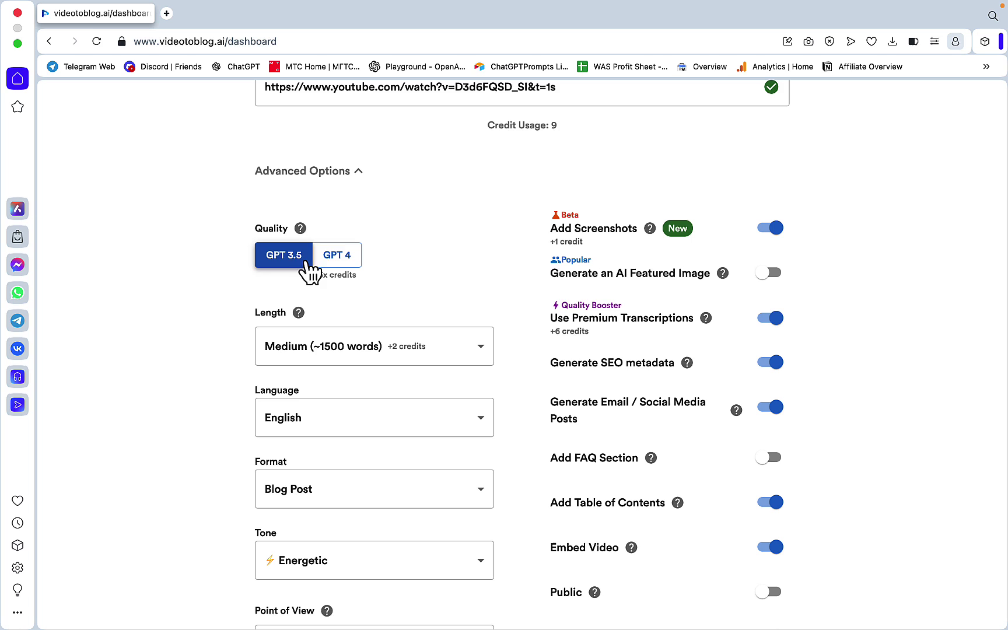
click(341, 262)
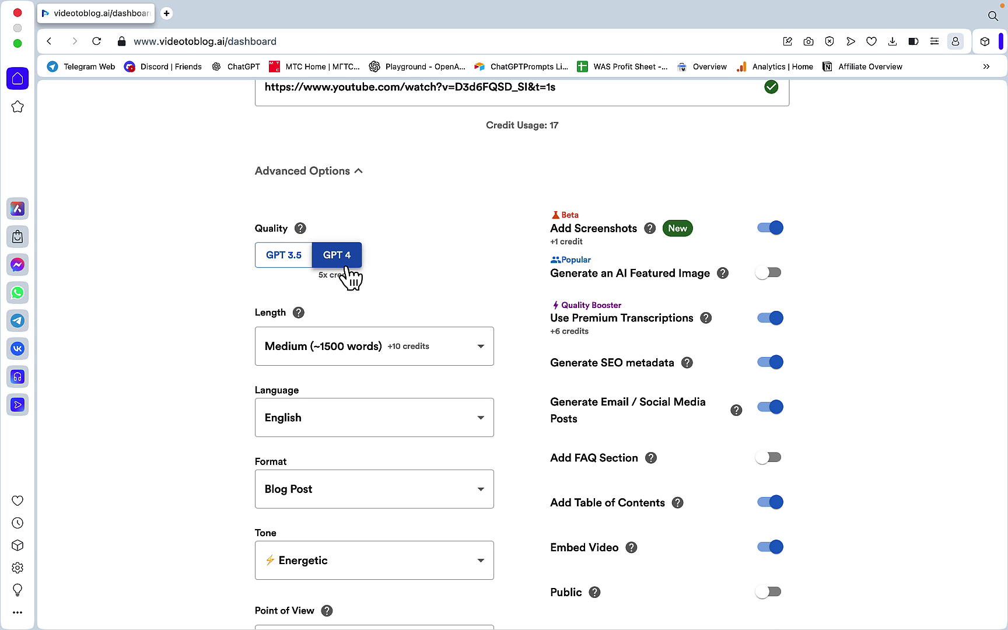
scroll(509, 315, down, 2)
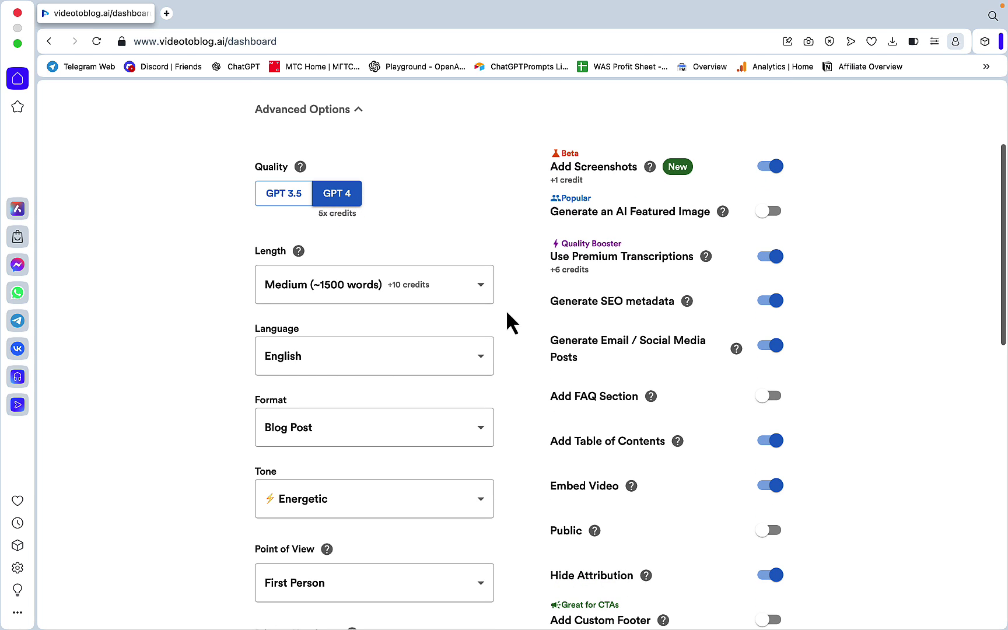
click(380, 288)
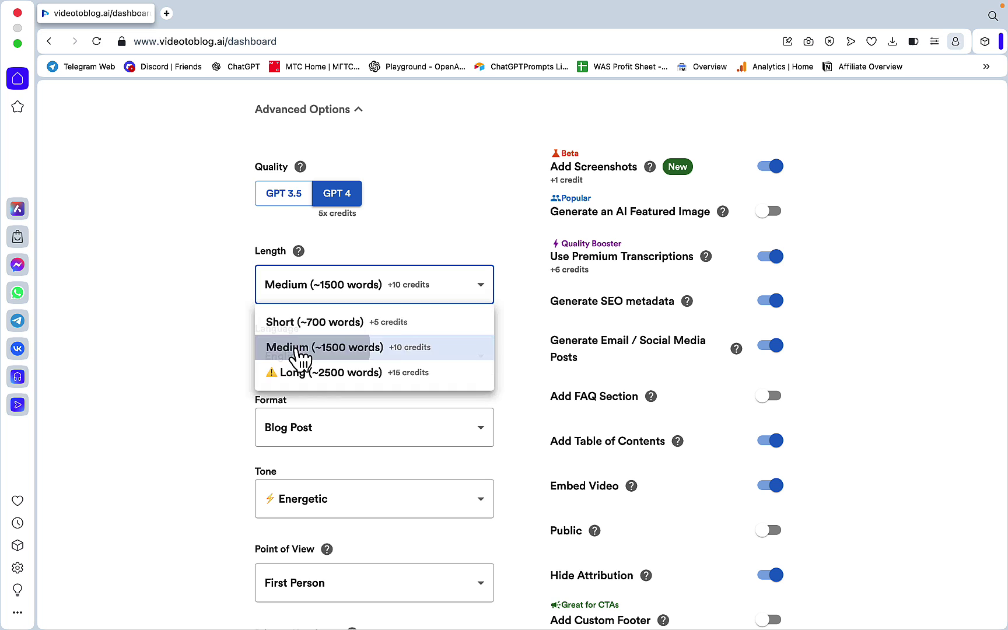
click(299, 350)
scroll(515, 371, down, 3)
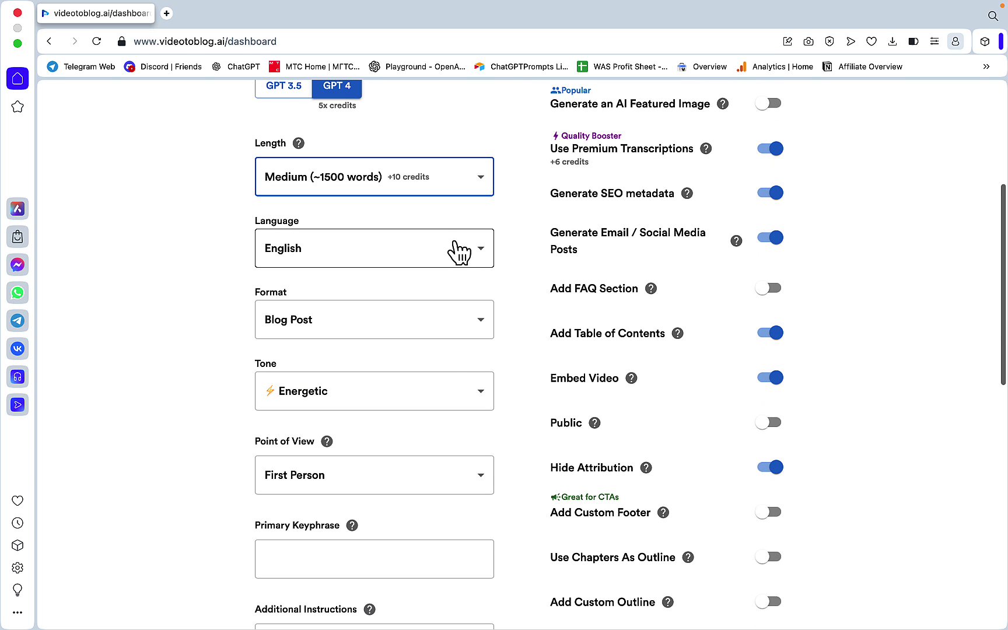
click(456, 327)
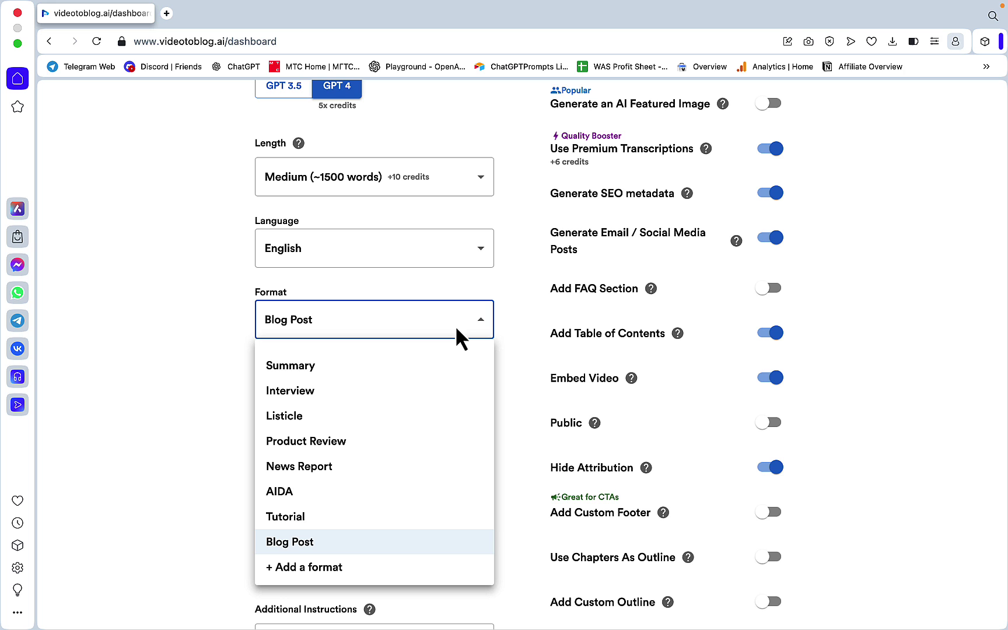
click(241, 512)
Step: Paste 'does Turnitin detect seowriting.ai' as the primary keyphrase
scroll(482, 408, down, 2)
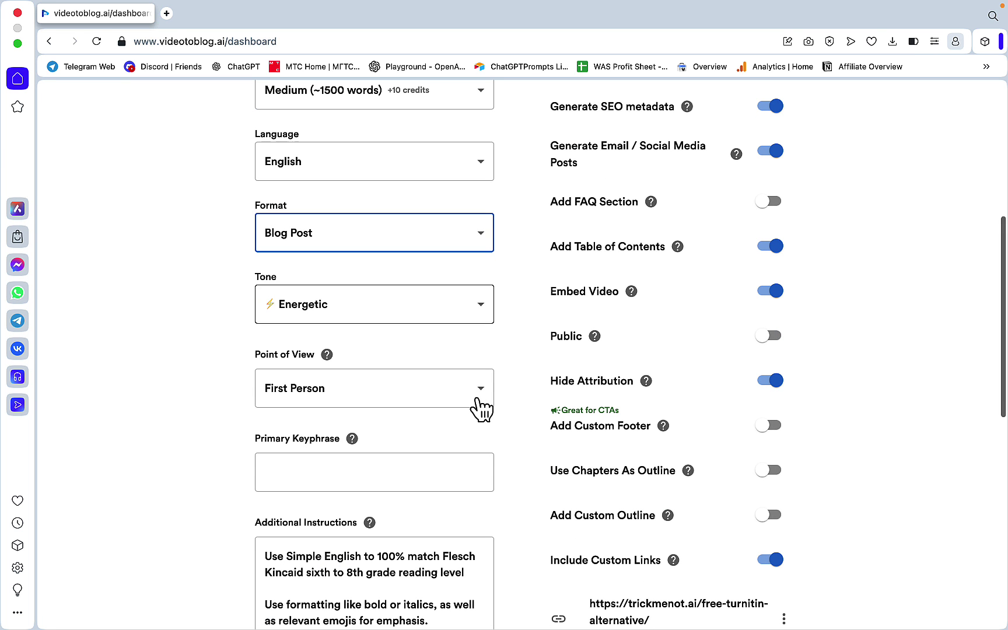
scroll(507, 391, down, 2)
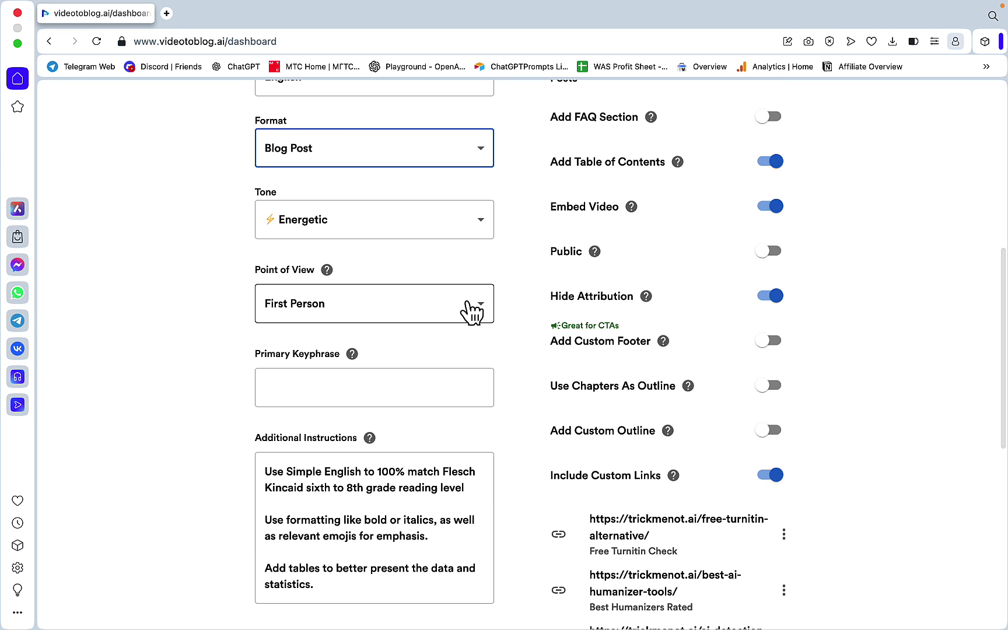
scroll(506, 397, down, 2)
click(387, 317)
key(cmd+v)
scroll(391, 350, down, 2)
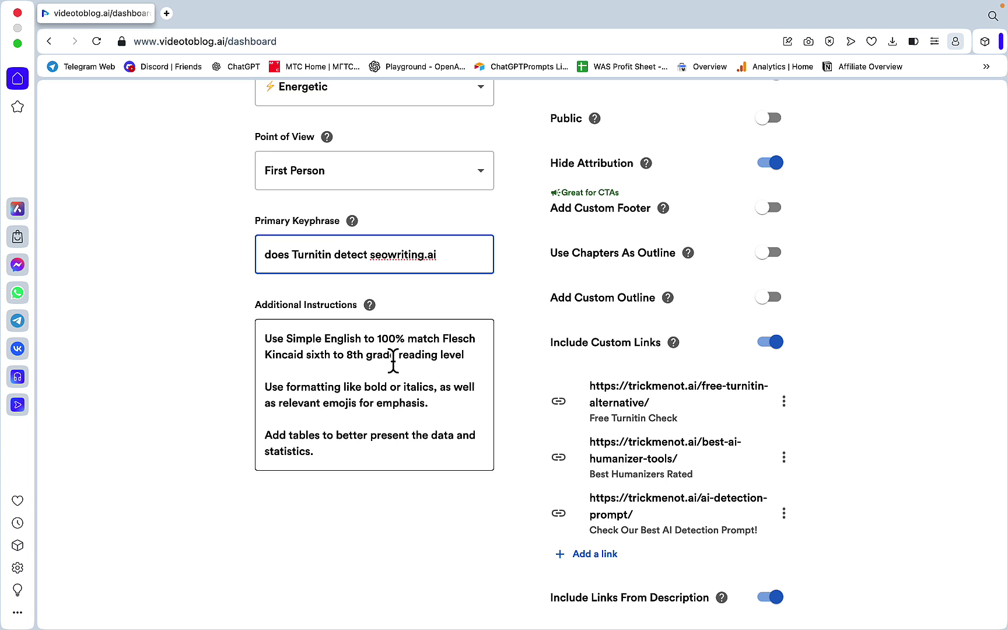
scroll(393, 360, down, 1)
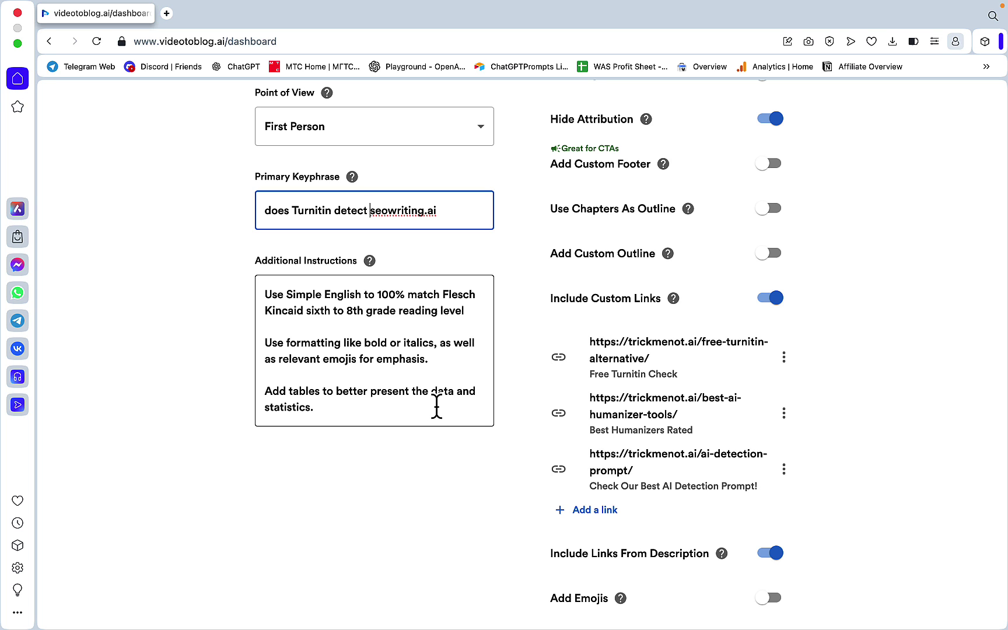
scroll(770, 435, up, 1)
scroll(773, 438, up, 10)
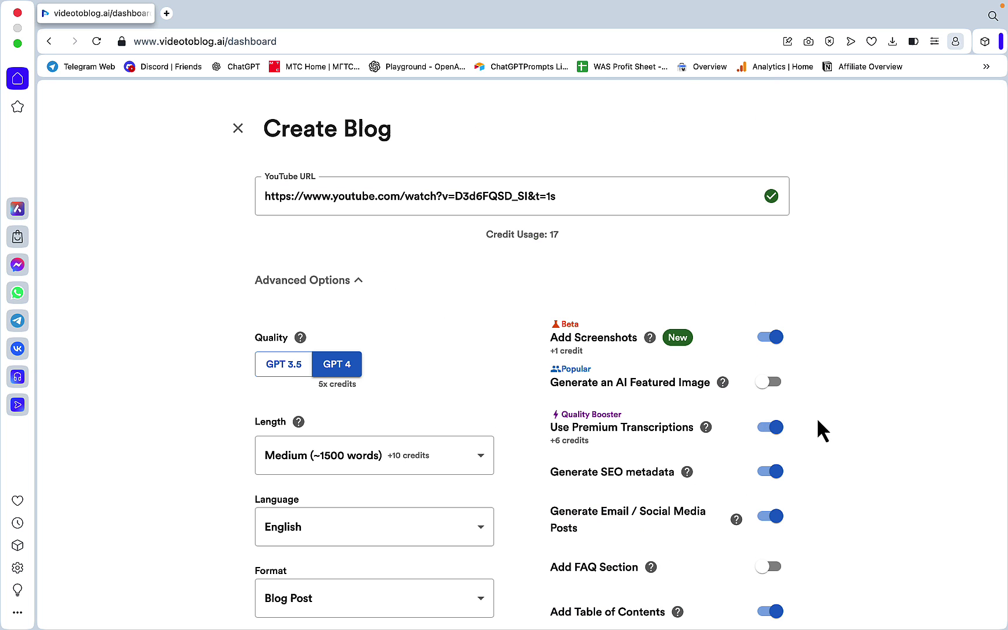
scroll(860, 411, down, 2)
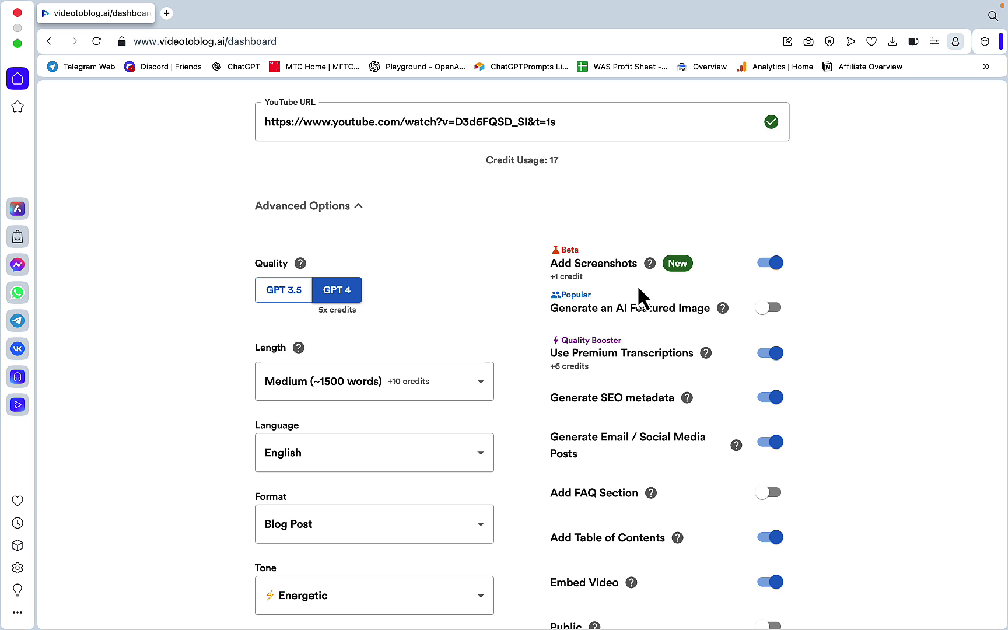
scroll(779, 279, down, 2)
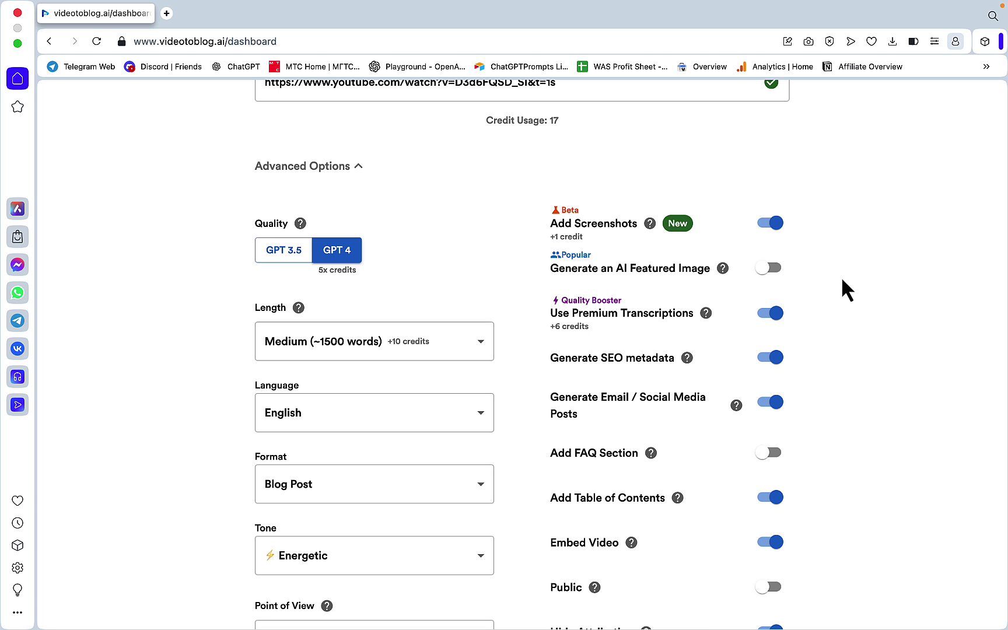
scroll(613, 292, down, 1)
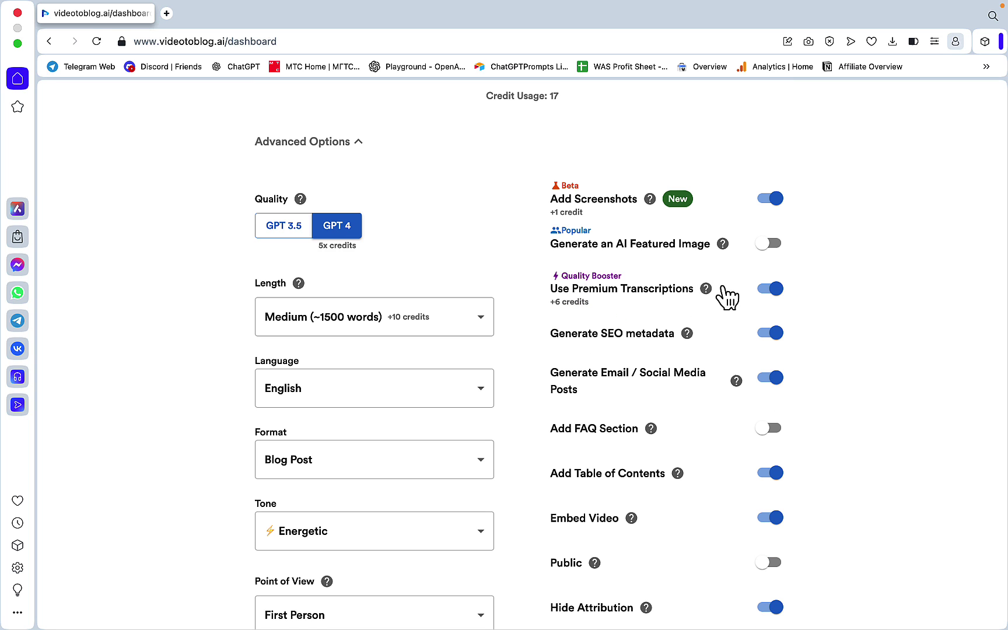
mouse_move(705, 289)
scroll(846, 300, down, 2)
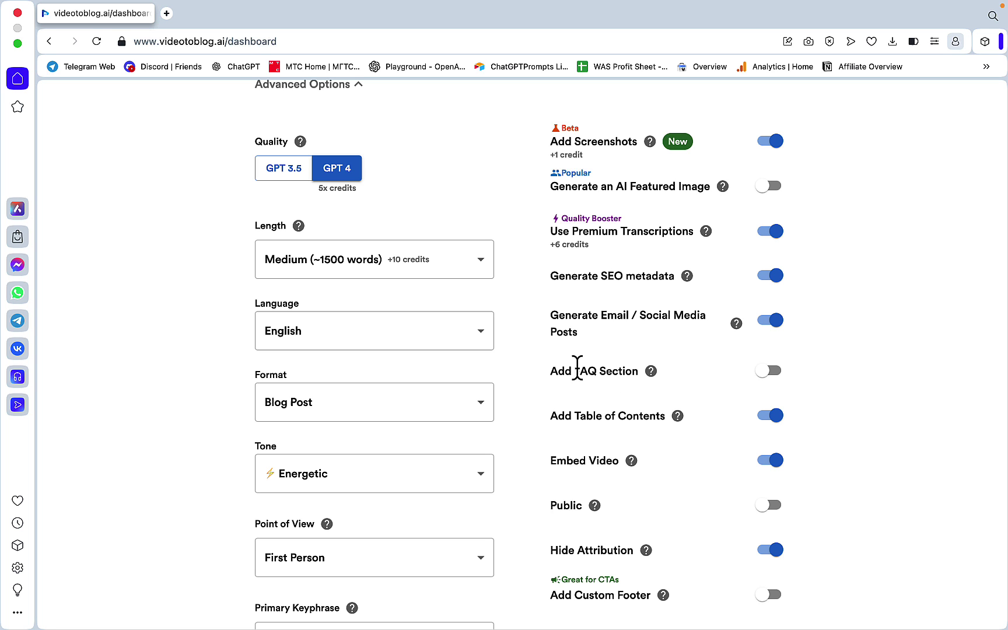
scroll(887, 382, down, 2)
scroll(887, 394, down, 1)
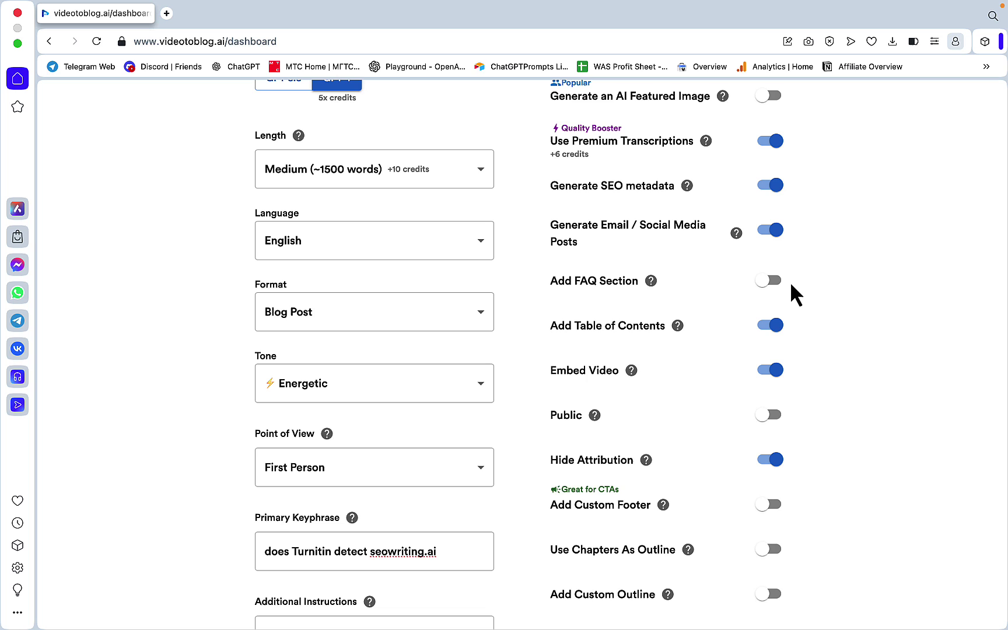
scroll(857, 323, down, 2)
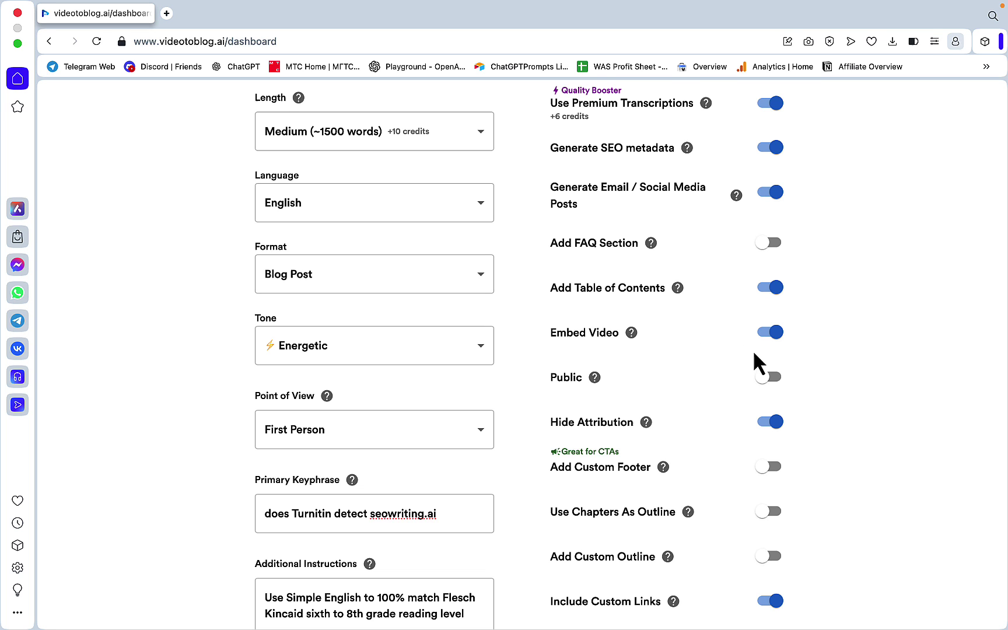
scroll(792, 353, up, 5)
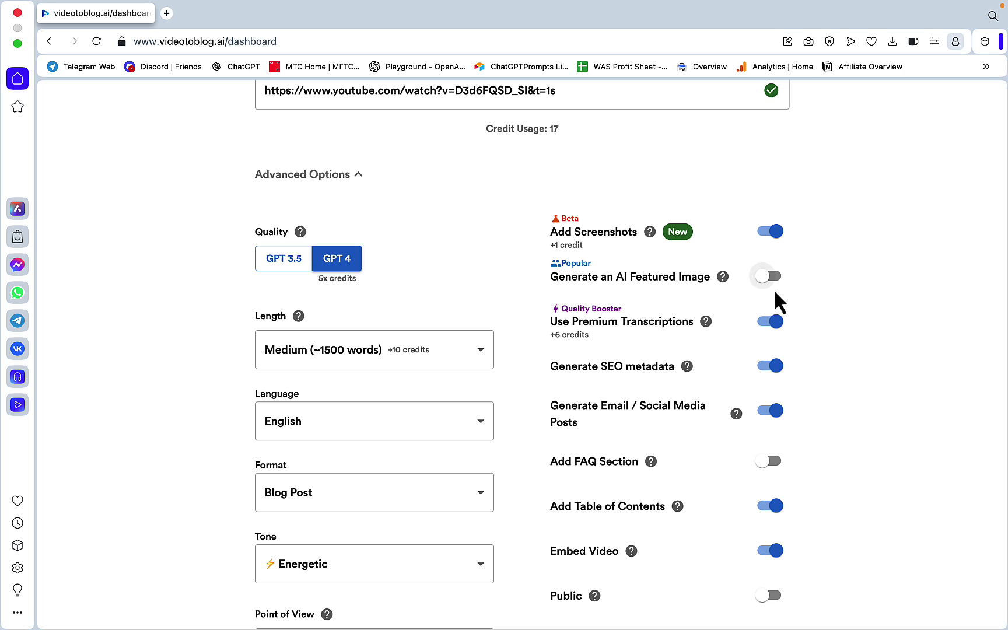
scroll(698, 365, down, 8)
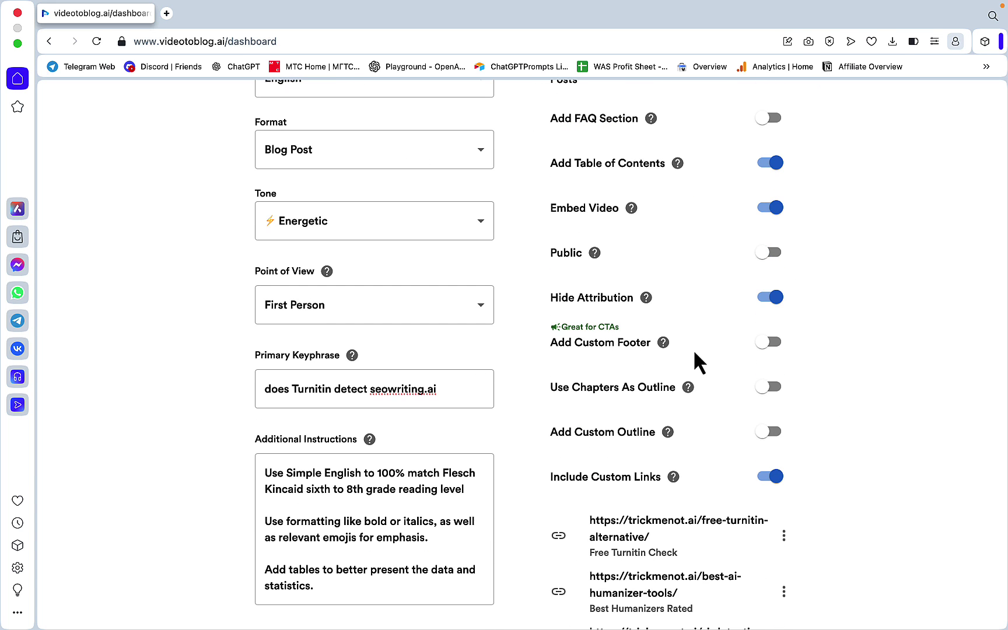
Step: Try the custom footer, chapter-based outline and custom outline options, leaving them off
click(774, 346)
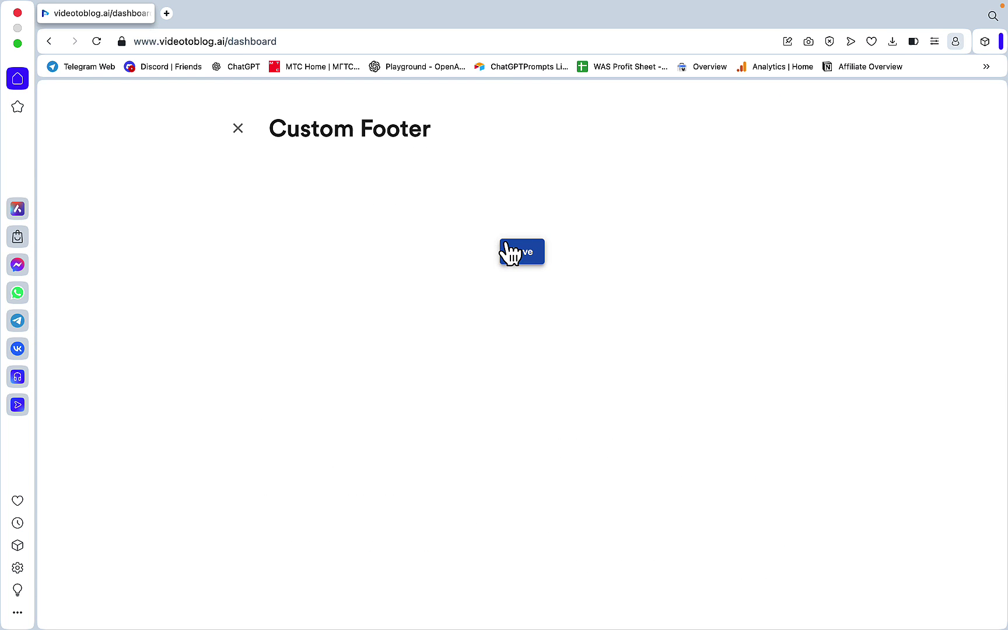
click(238, 128)
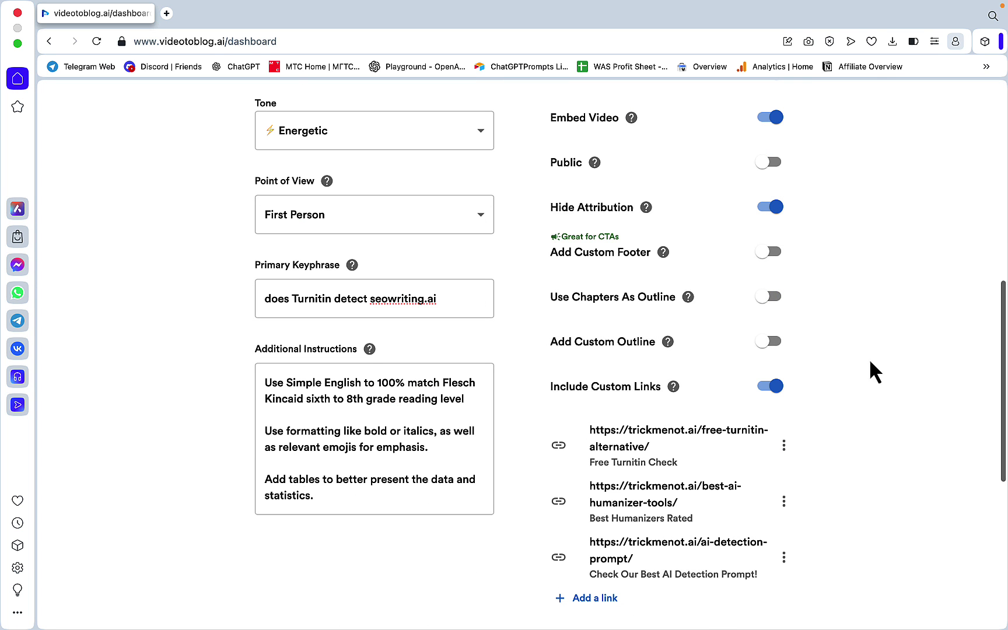
click(778, 300)
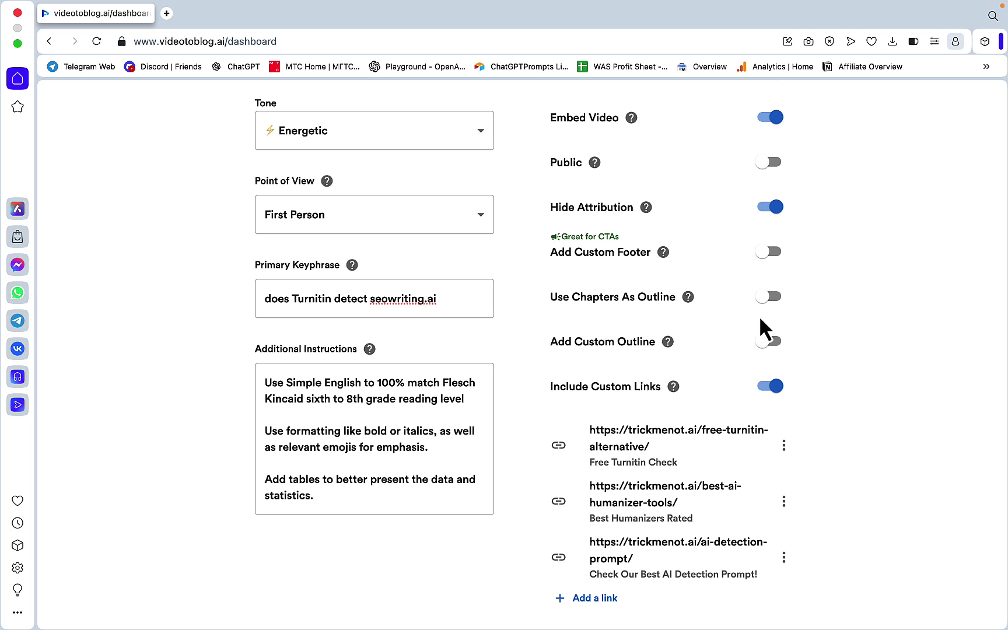
click(781, 345)
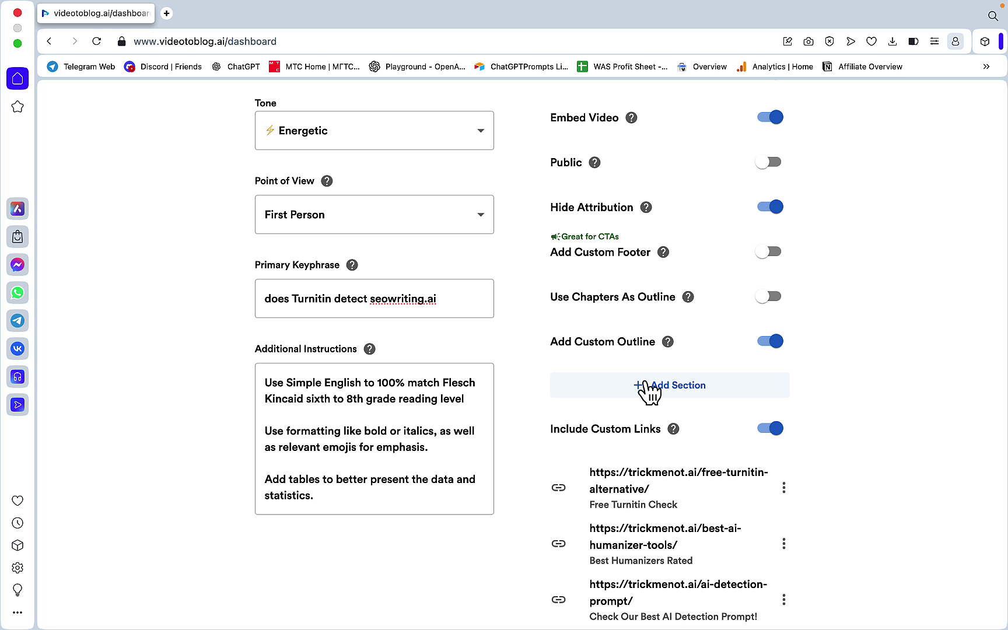
click(768, 345)
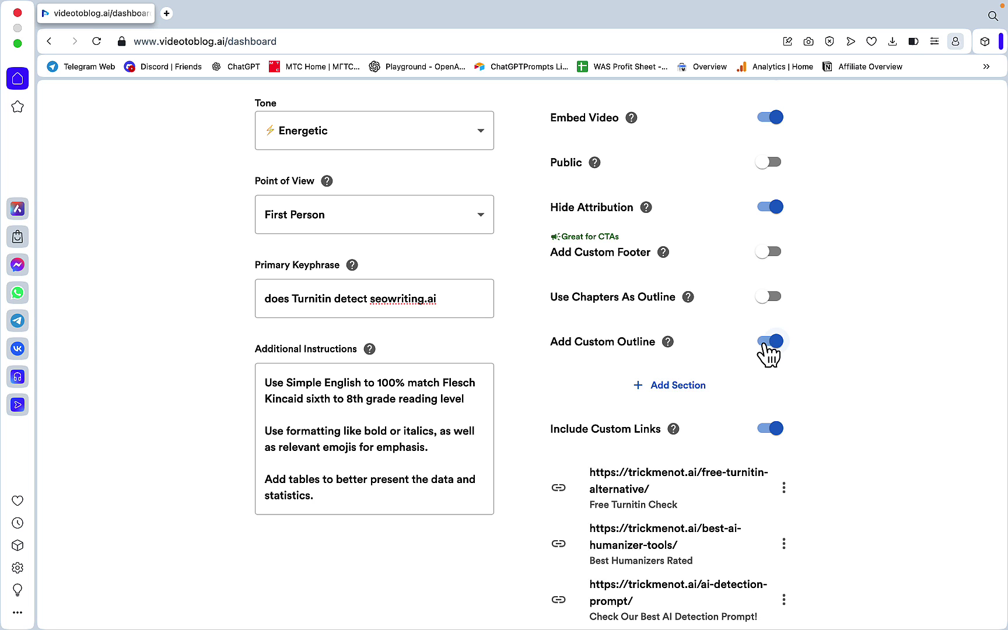
Step: Enable Add Emojis and generate the blog post from the video
scroll(870, 351, down, 3)
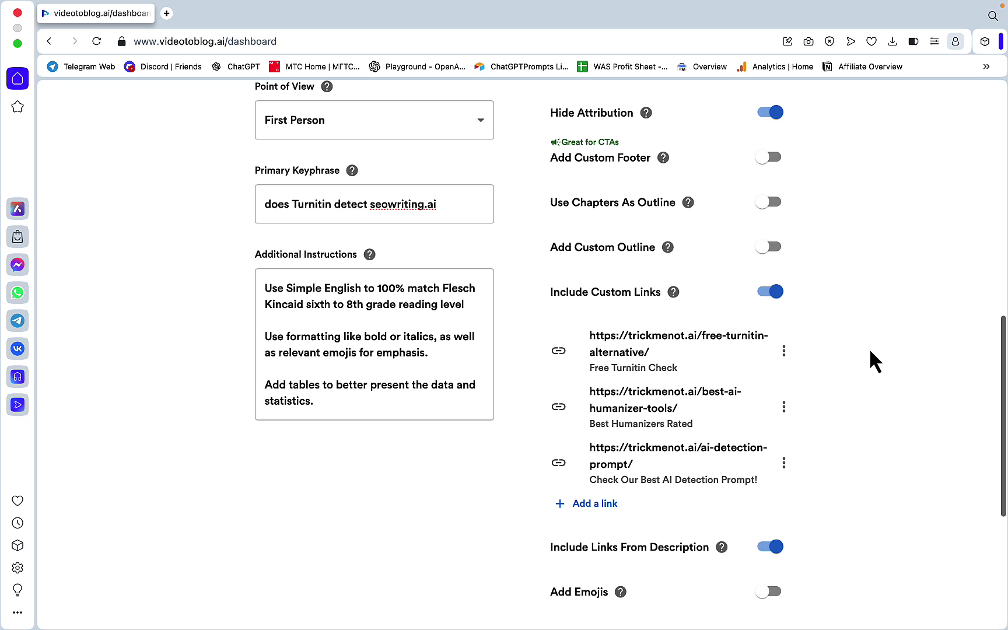
scroll(889, 341, down, 2)
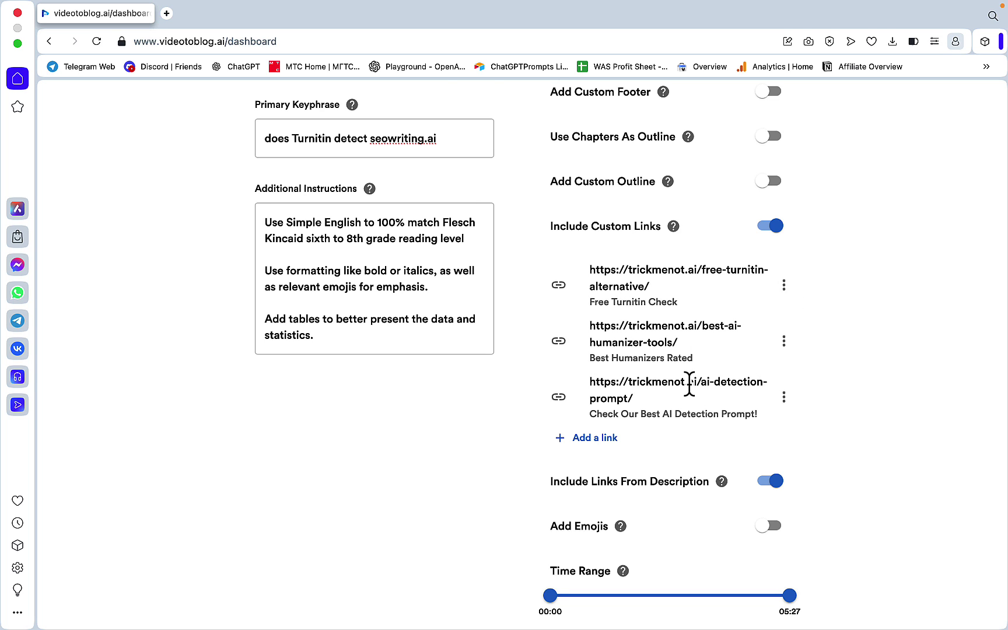
scroll(781, 280, down, 3)
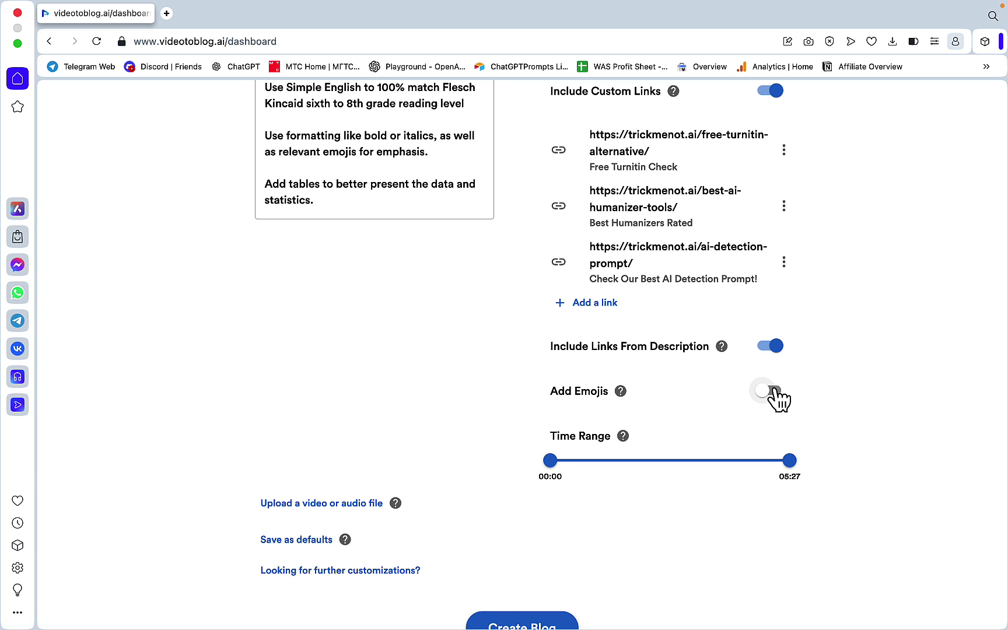
scroll(502, 372, up, 1)
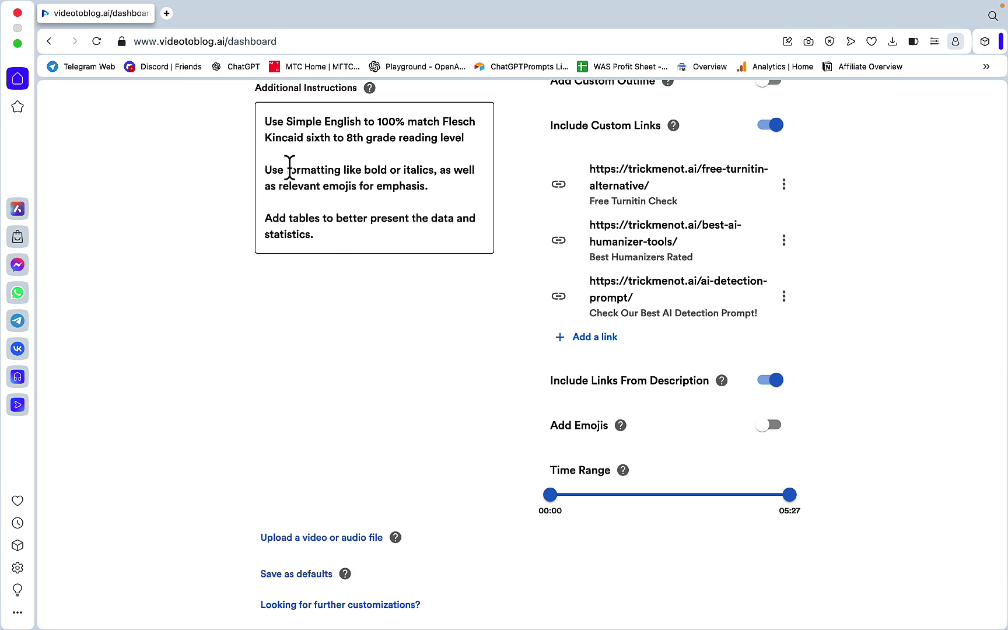
click(775, 426)
scroll(793, 380, down, 4)
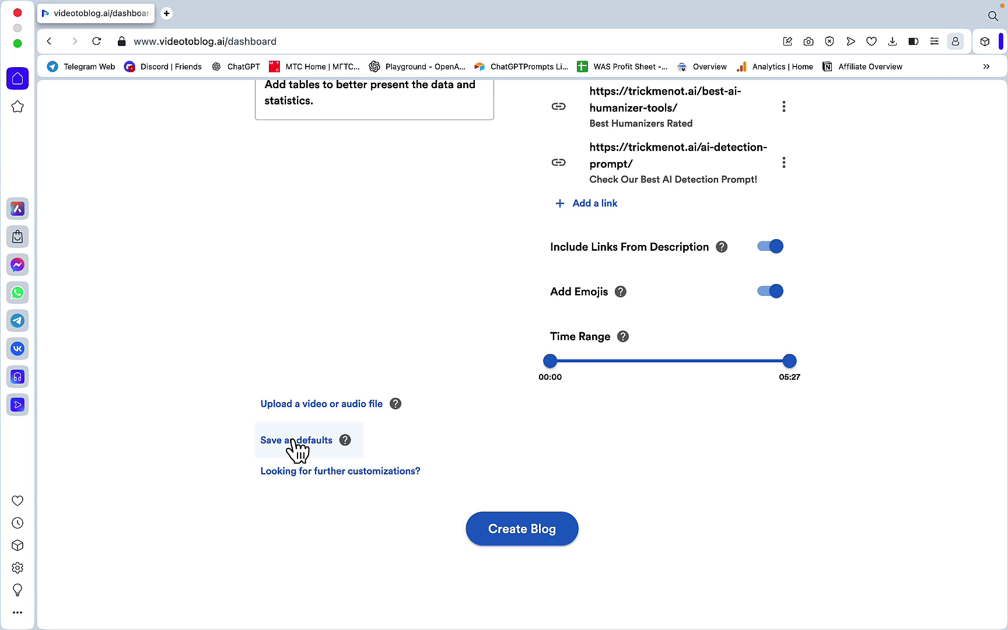
scroll(752, 508, up, 15)
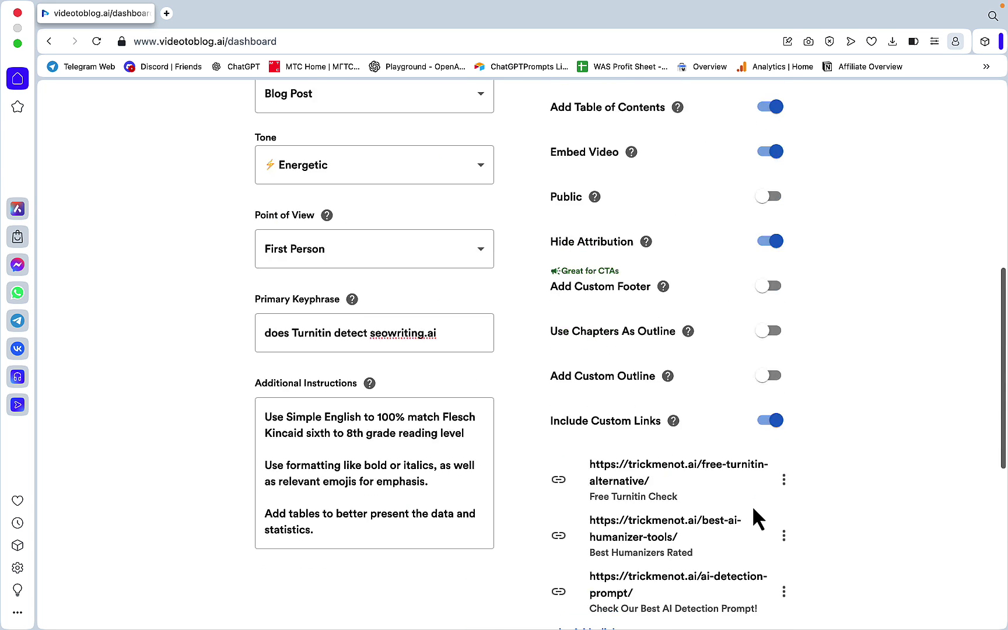
scroll(752, 504, down, 15)
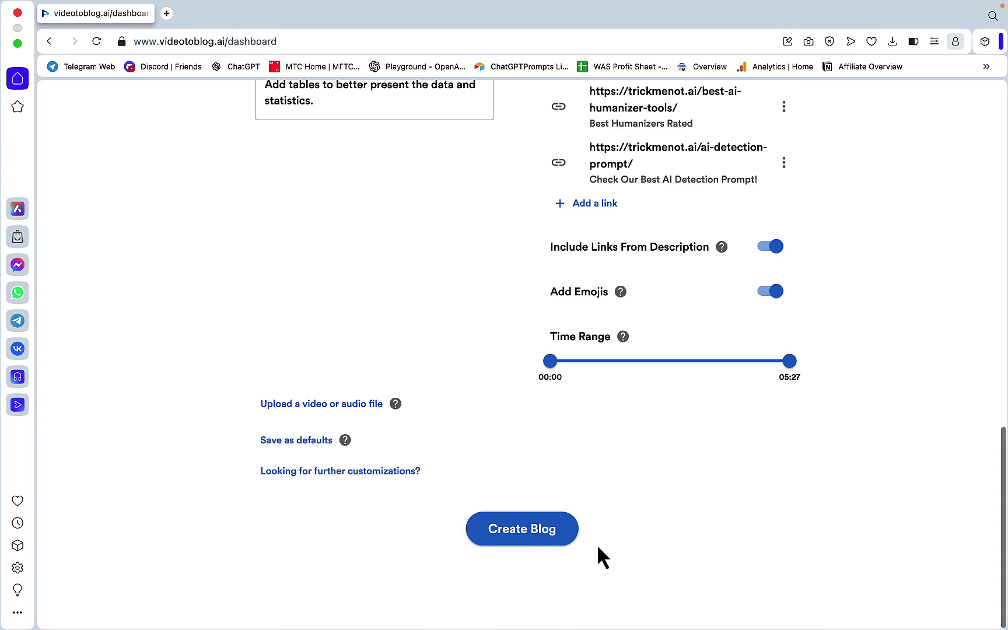
click(535, 533)
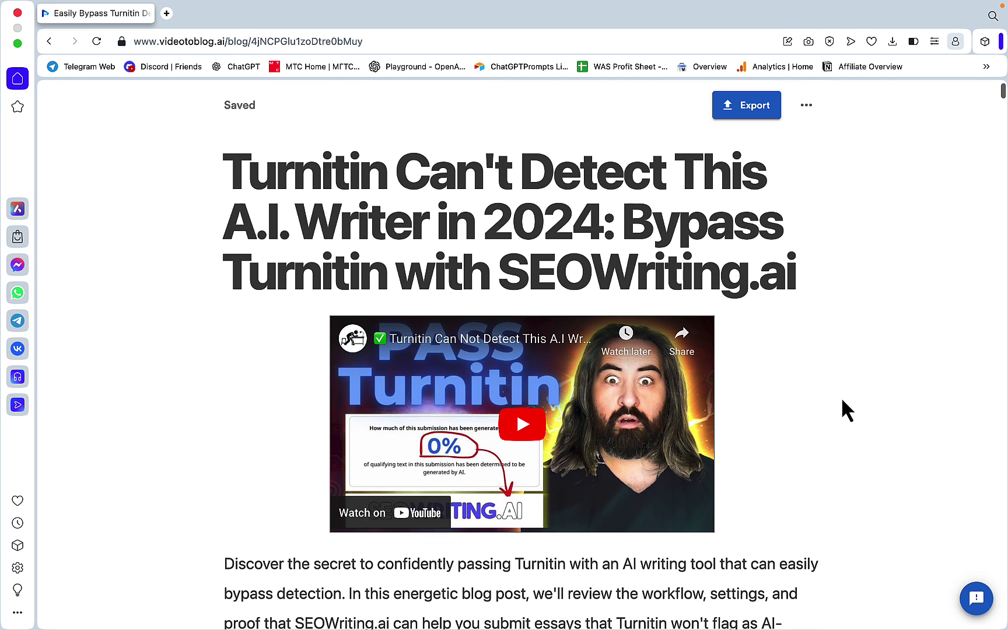
Step: Select the 'Suggested Rare Essay Topics' screenshot in the article
scroll(773, 294, down, 5)
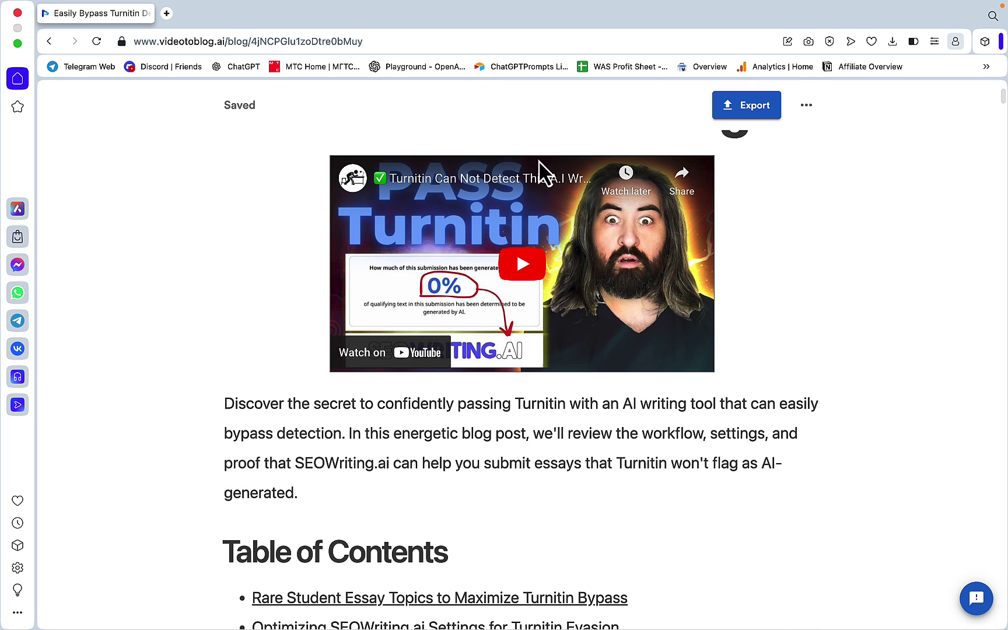
scroll(799, 417, down, 8)
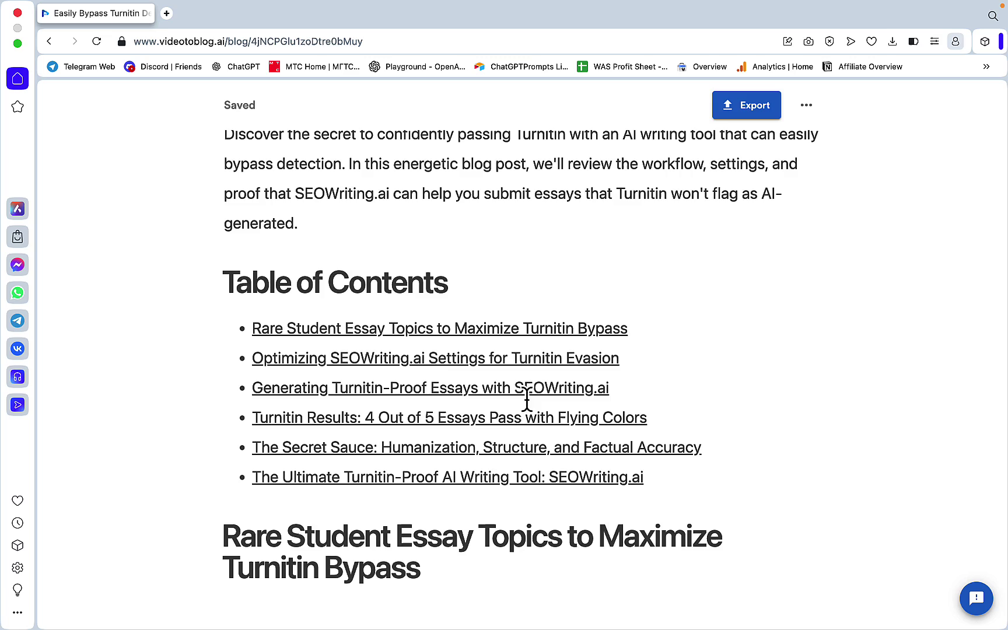
scroll(646, 432, down, 20)
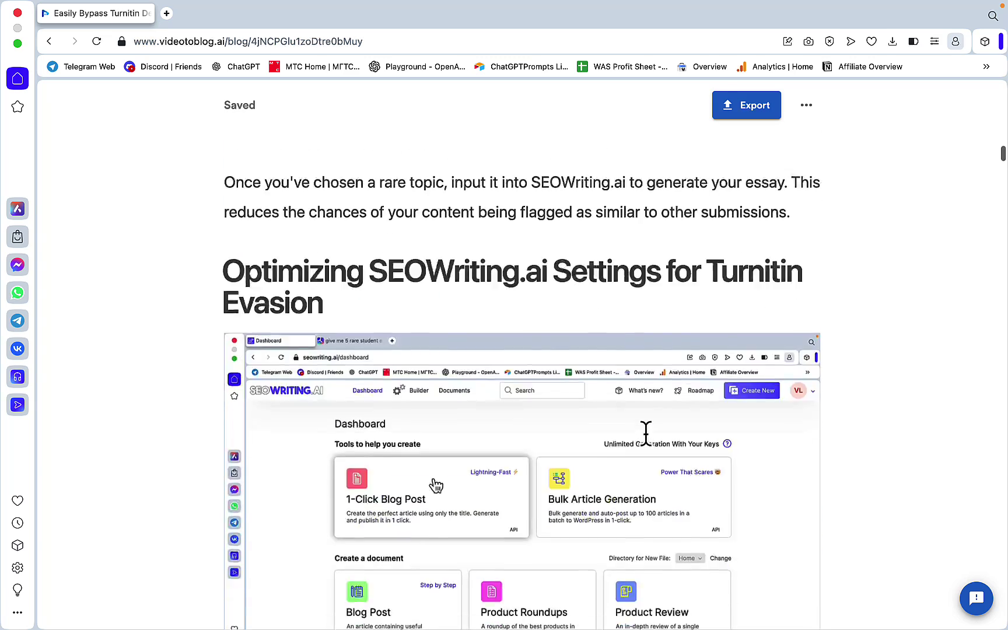
scroll(645, 432, up, 20)
scroll(645, 431, down, 8)
click(571, 331)
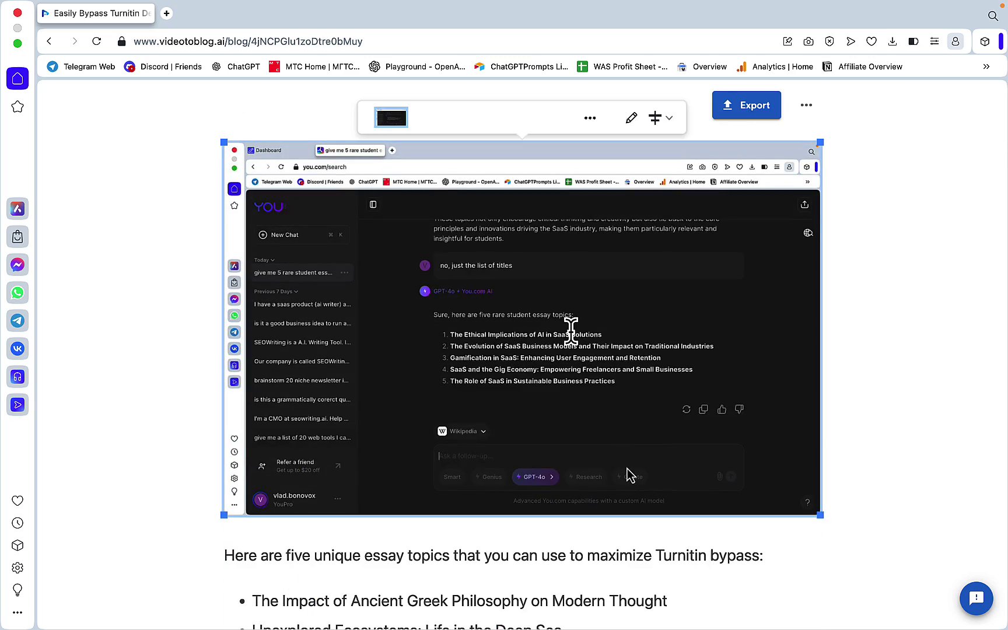
Step: Replace the screenshot with the 01:32 video frame and open it for editing
scroll(563, 300, up, 2)
click(632, 186)
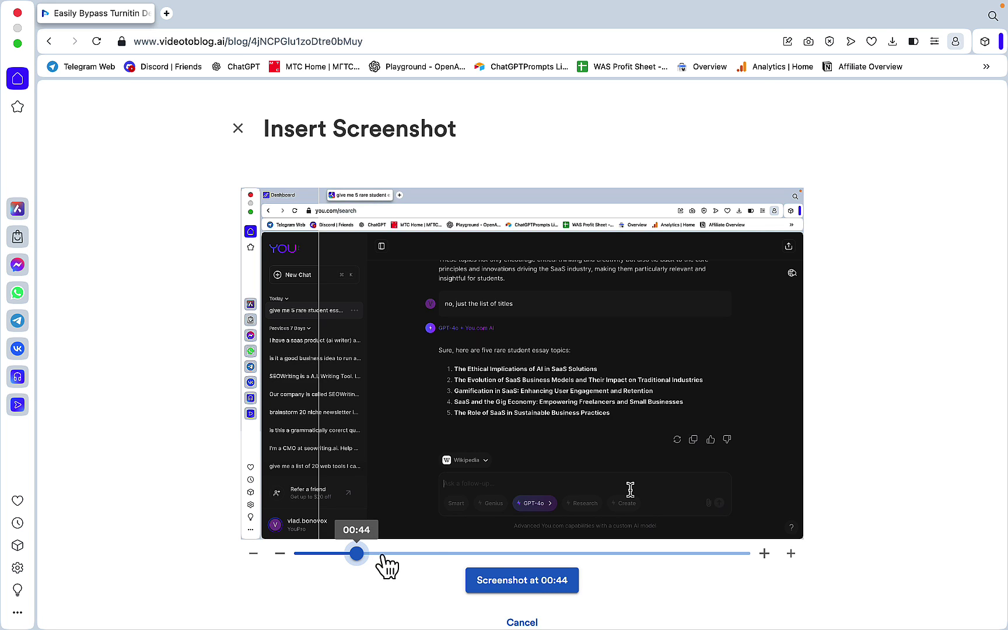
drag(379, 554, 424, 554)
scroll(659, 554, down, 1)
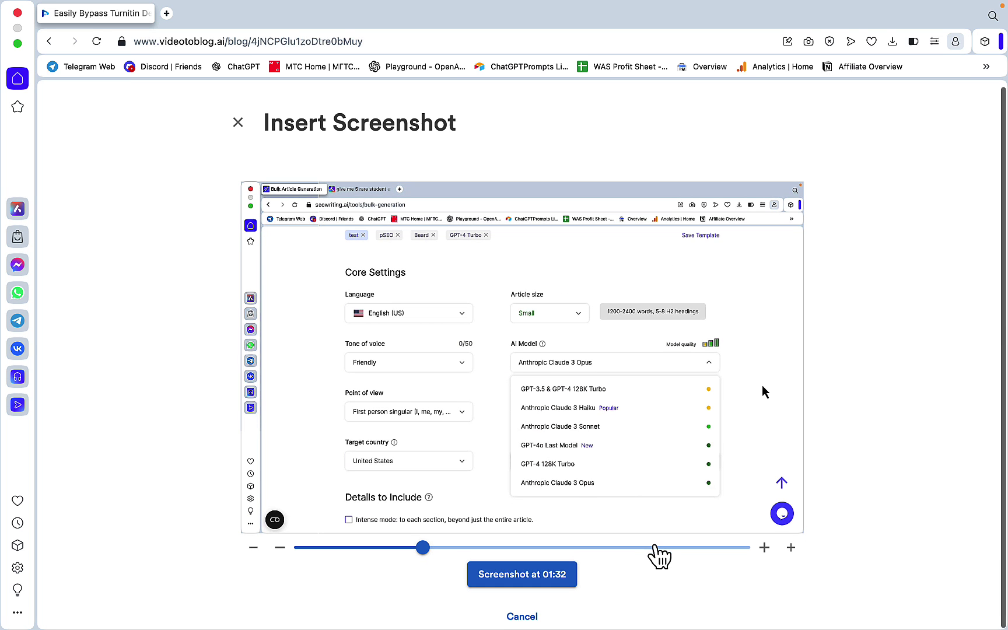
click(533, 580)
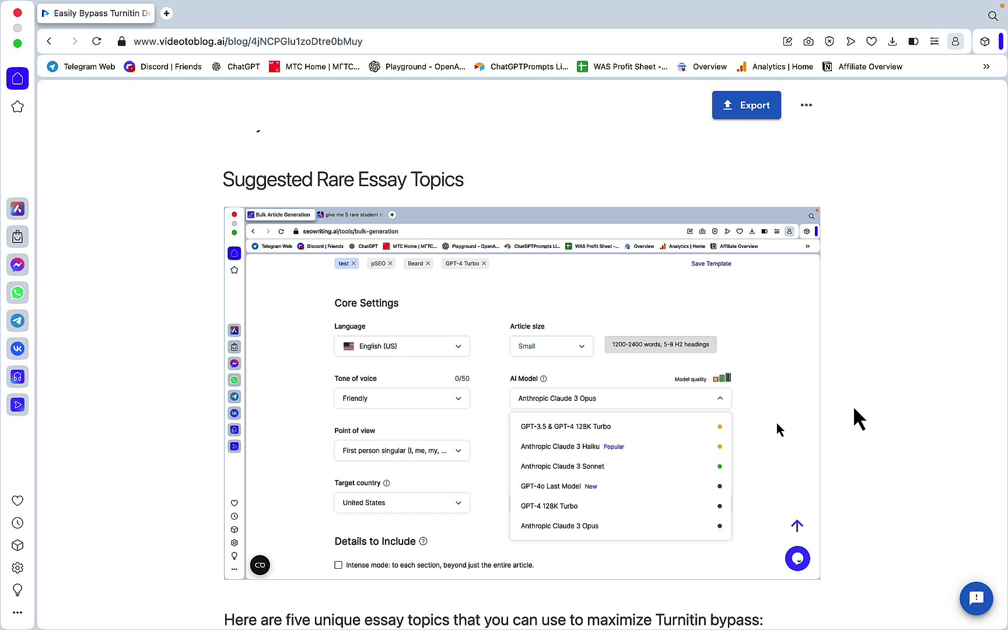
click(582, 374)
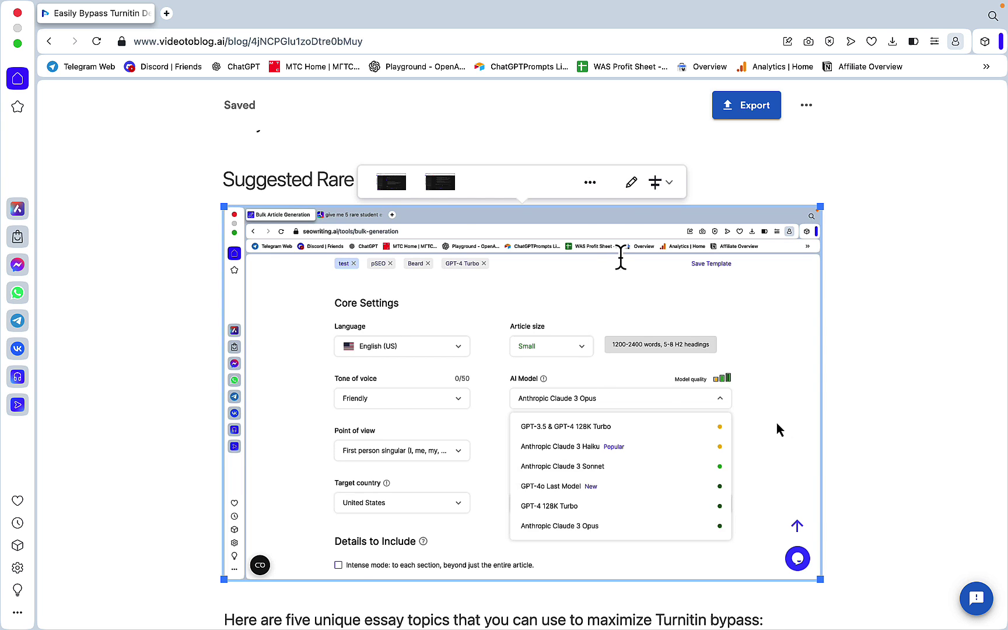
click(629, 180)
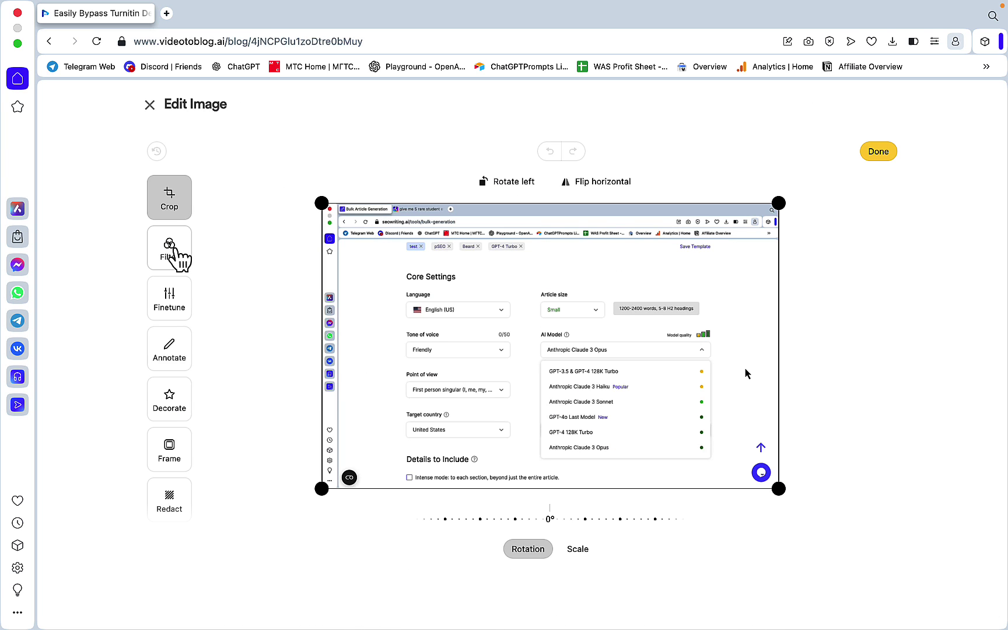
Step: Apply the Mono filter to the screenshot and browse the Saturation, Contrast and Exposure adjustments
click(177, 252)
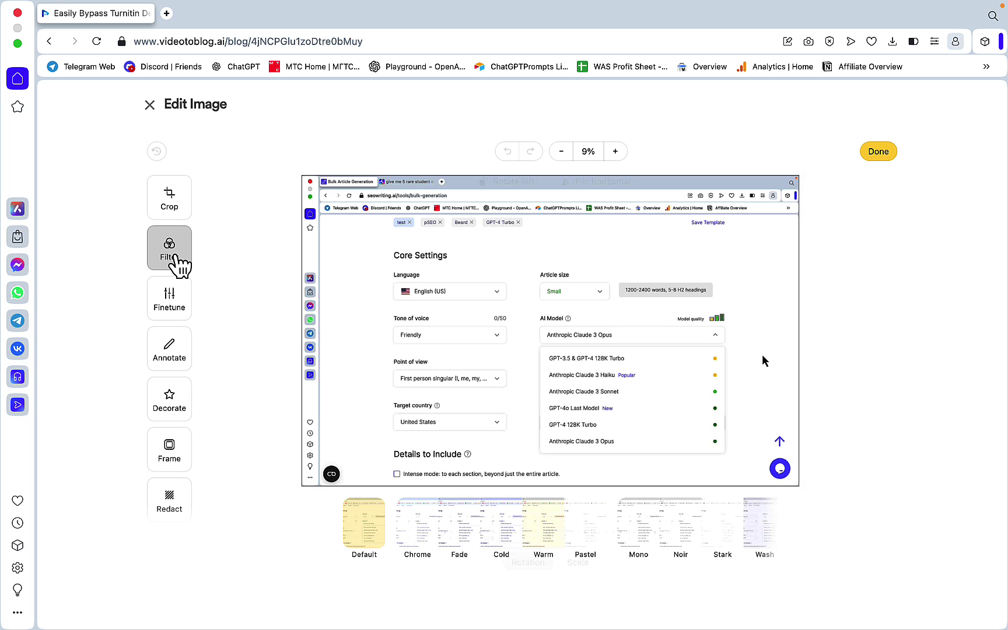
click(542, 522)
click(173, 300)
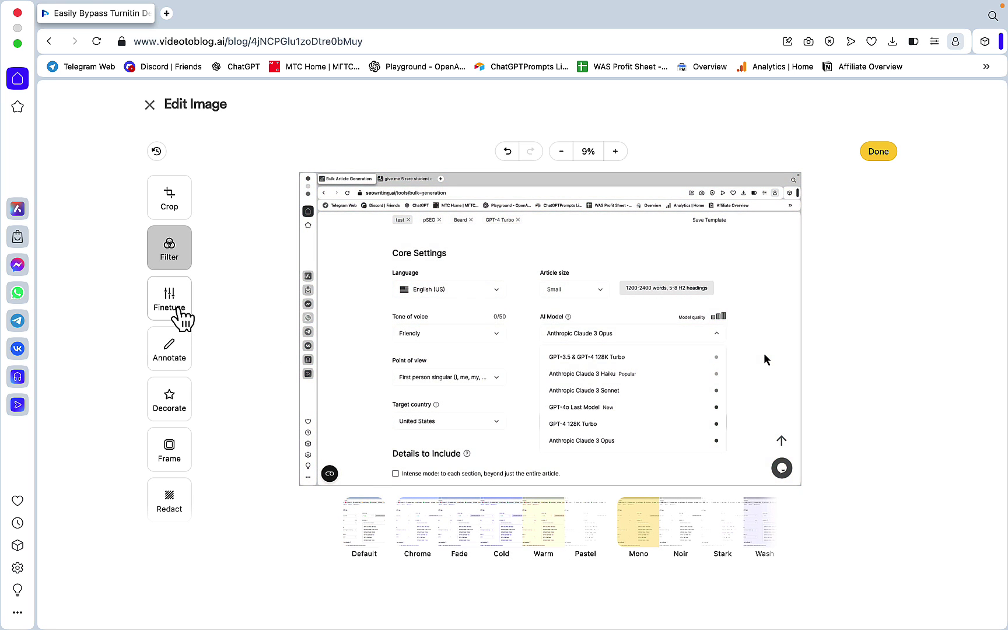
click(464, 551)
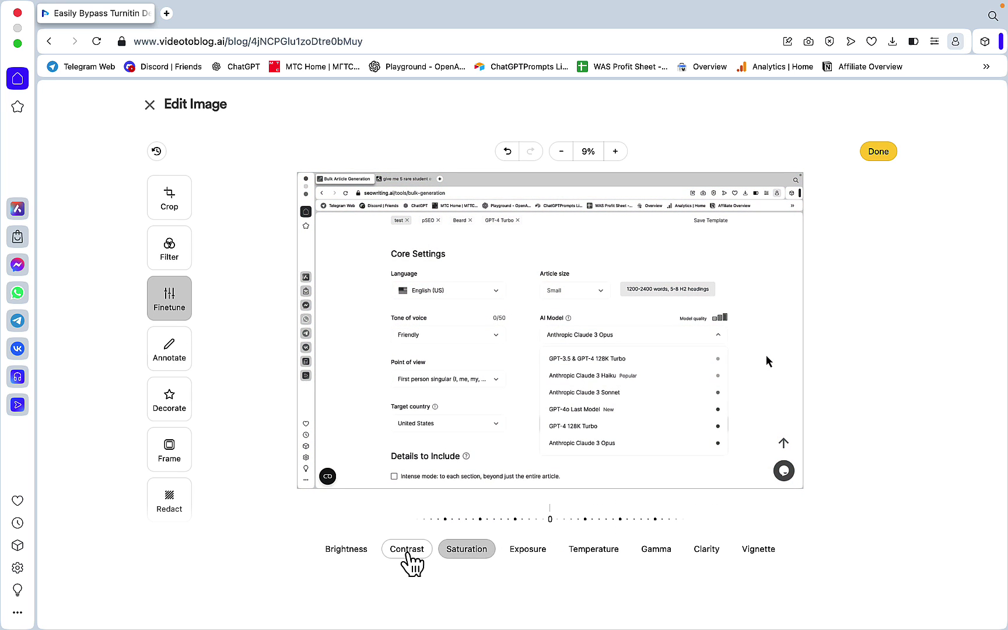
click(407, 550)
click(536, 550)
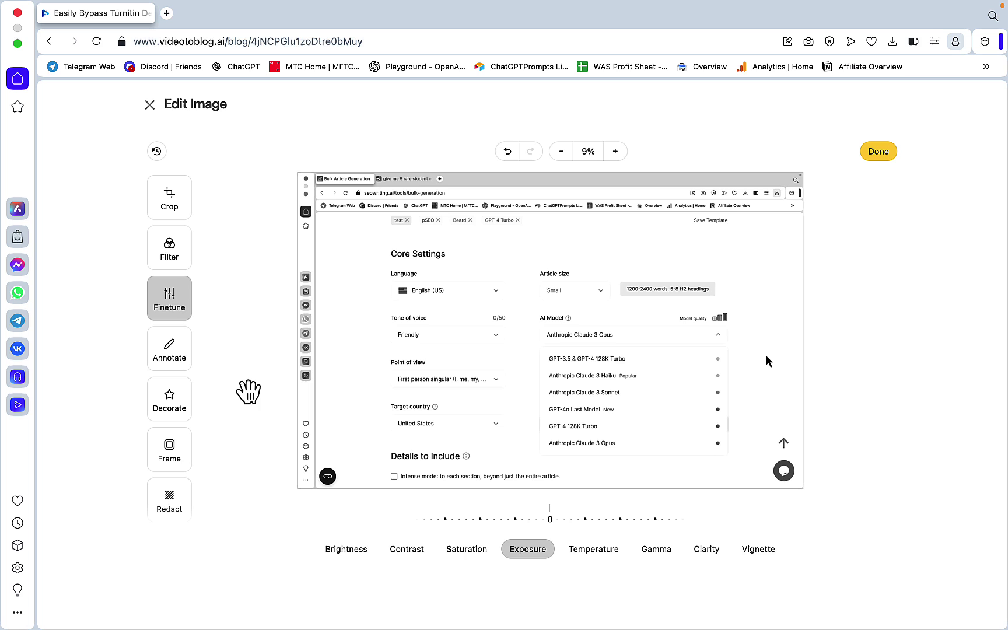
Step: Circle GPT-3.5 & GPT-4 128K Turbo in red with a Medium small line and apply
click(174, 353)
click(577, 521)
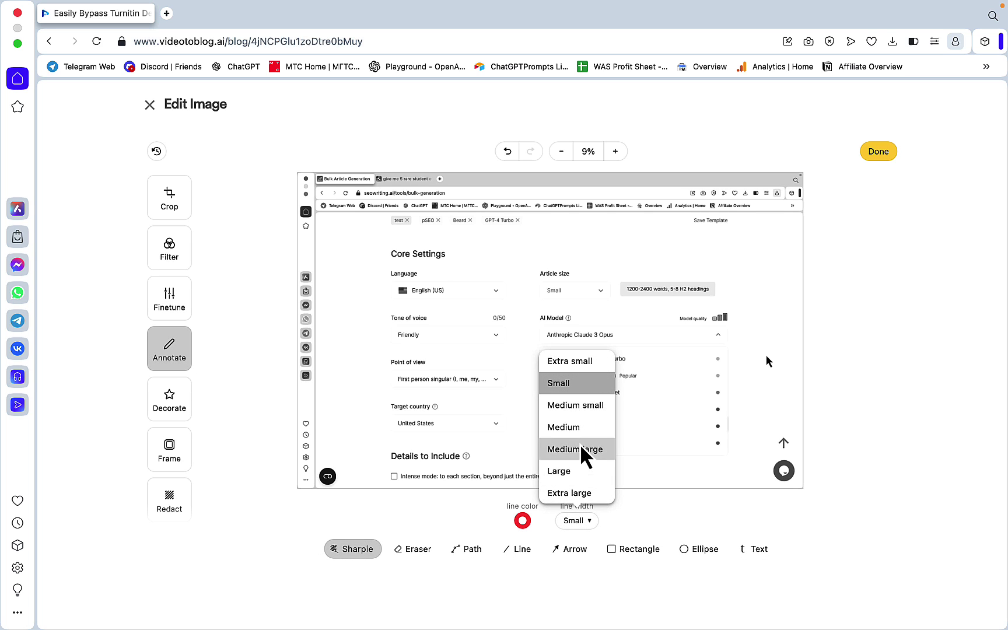
click(576, 408)
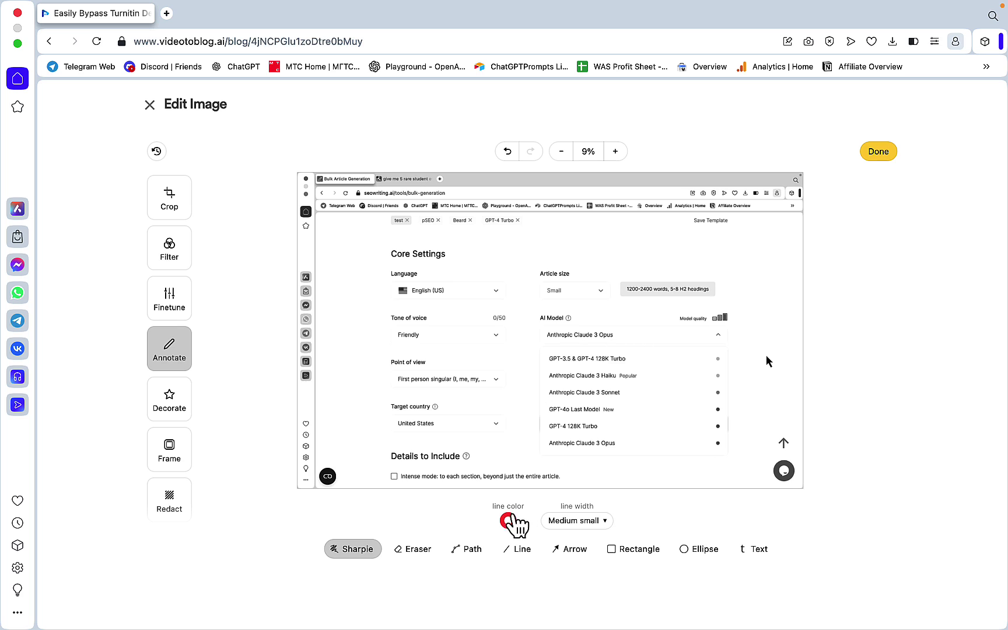
mouse_move(560, 368)
mouse_down()
mouse_move(733, 373)
mouse_move(618, 330)
mouse_move(535, 349)
mouse_up()
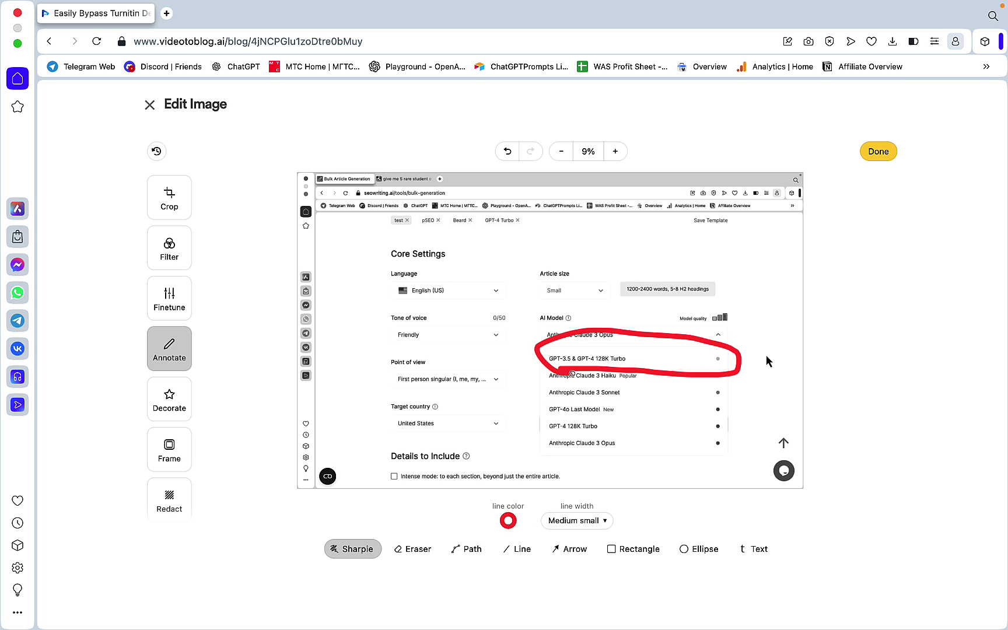
click(170, 449)
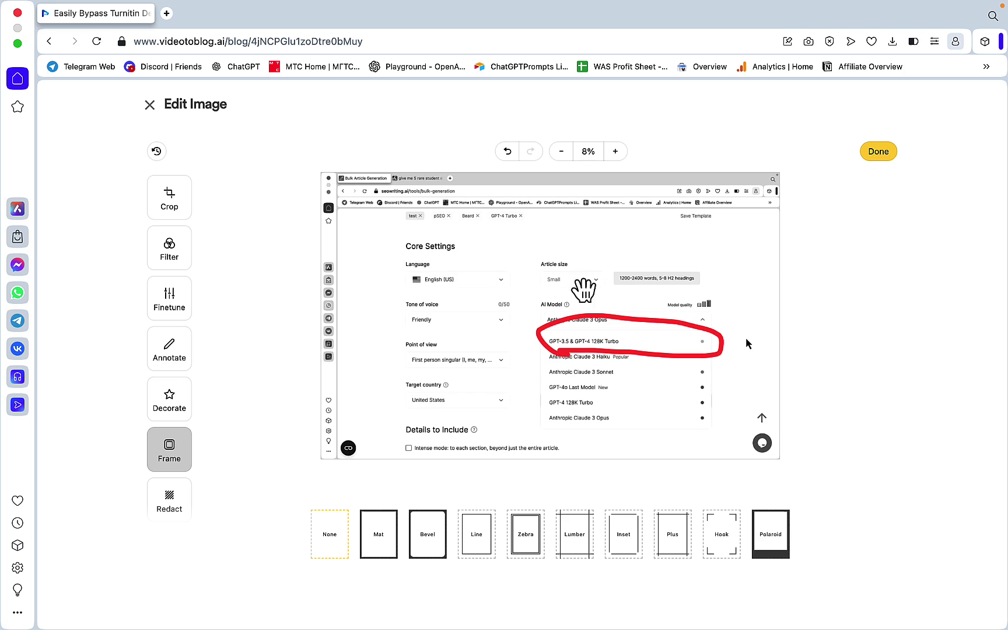
click(888, 160)
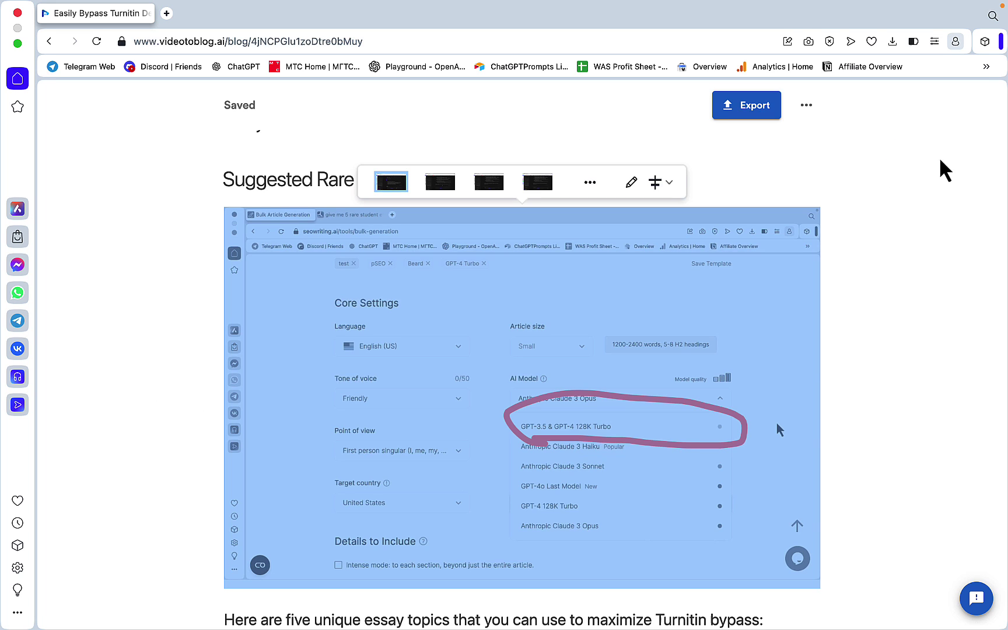
Step: Deselect the screenshot, scroll through the article and open the Export dialog with its HTML, Markdown, Word, PDF, WordPress and Medium options
click(880, 333)
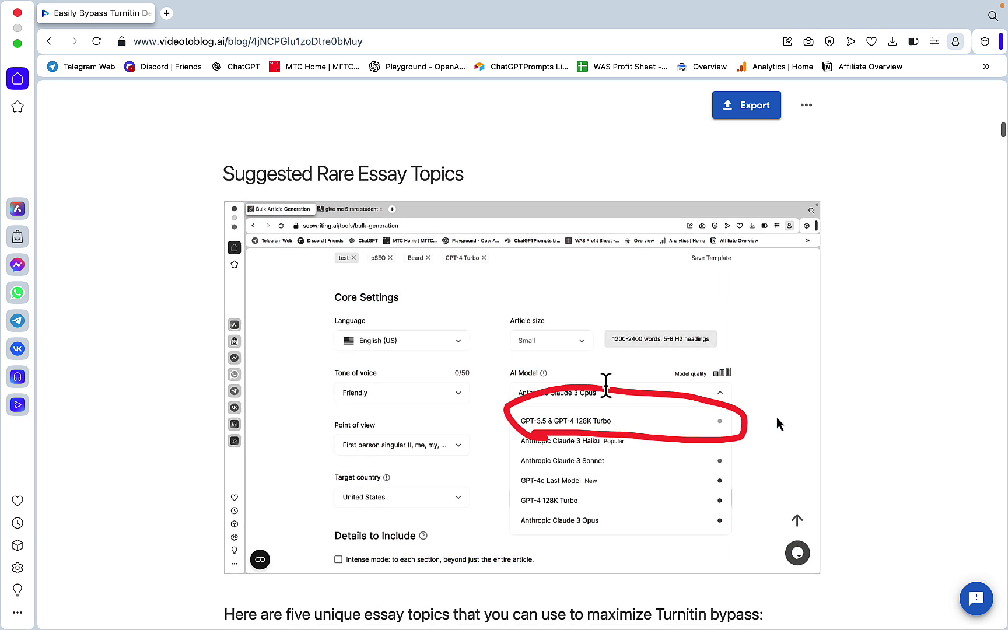
scroll(606, 385, down, 20)
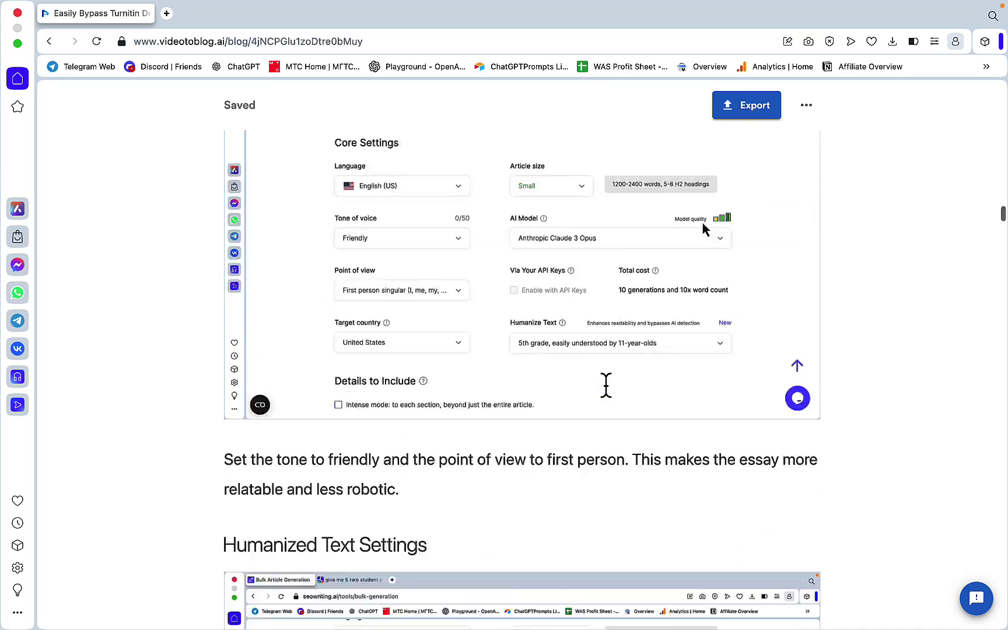
scroll(606, 385, down, 20)
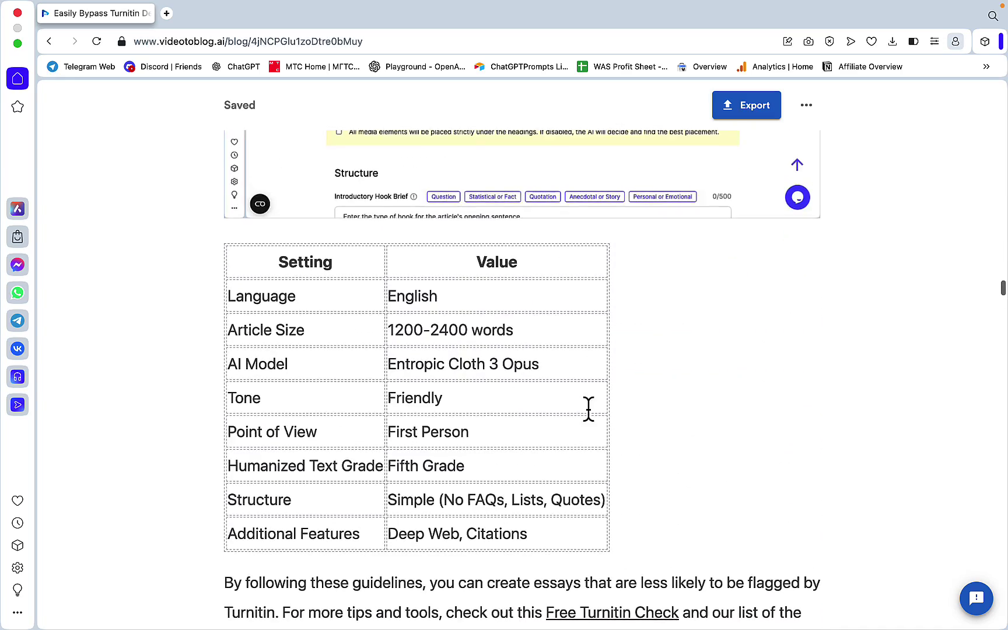
scroll(588, 409, down, 15)
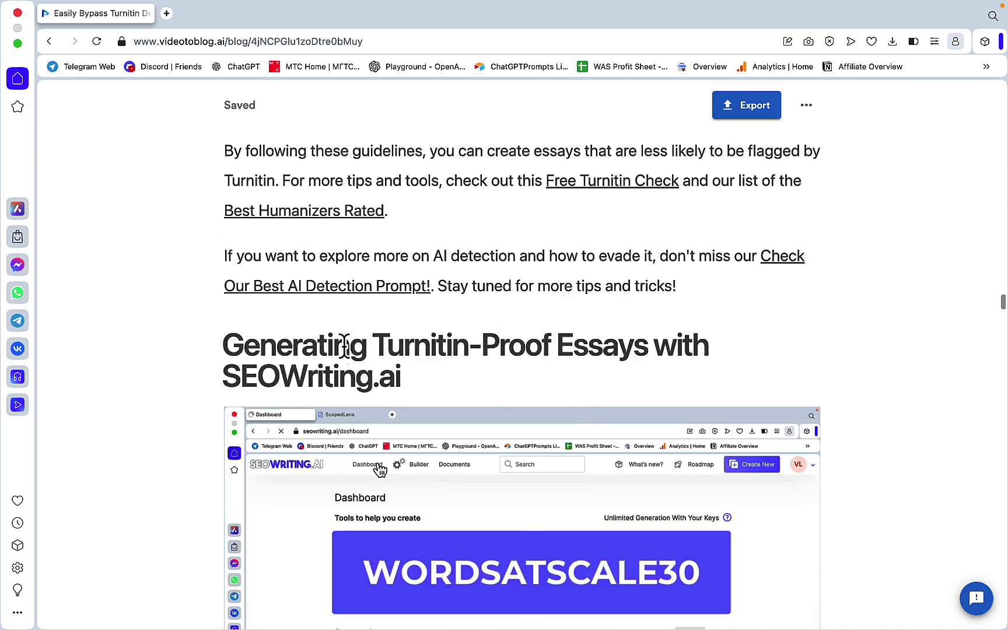
scroll(504, 405, down, 20)
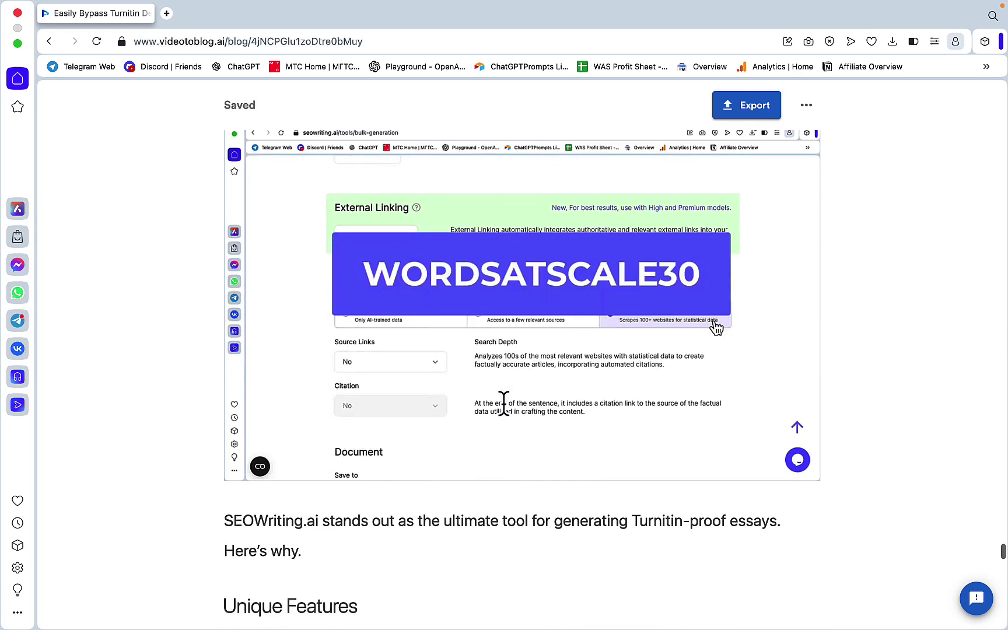
click(759, 115)
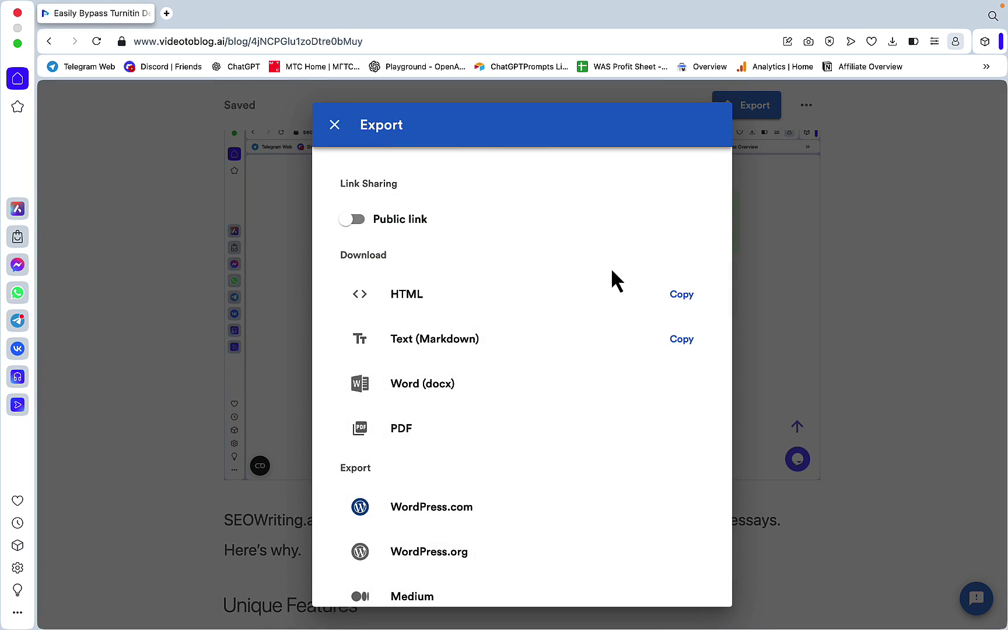
Step: Look over the Export dialog's Download, Export and Share options, including Blogger, public link and social sharing
scroll(612, 279, down, 4)
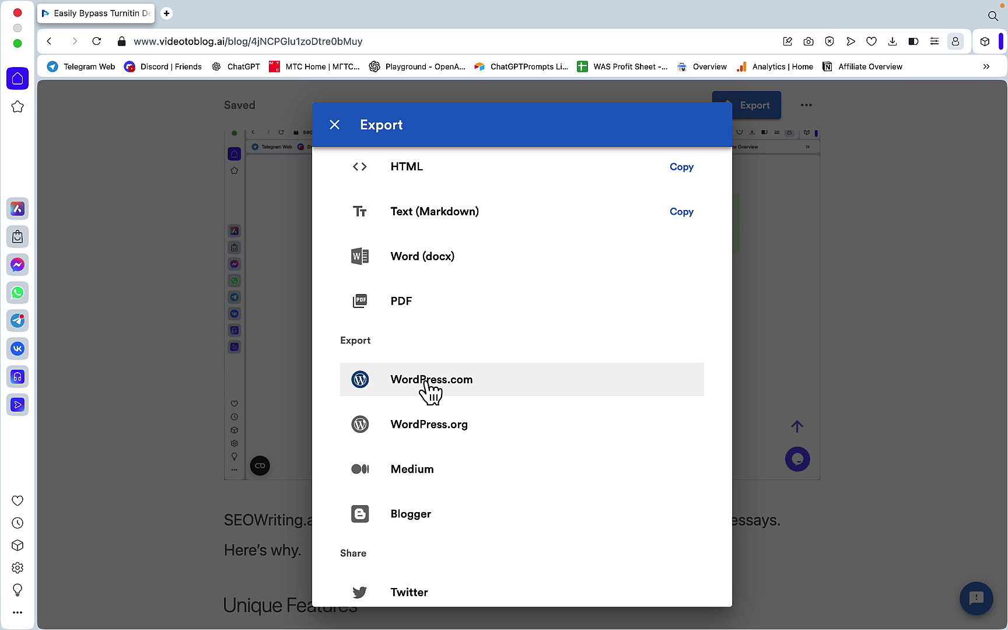
scroll(466, 376, up, 4)
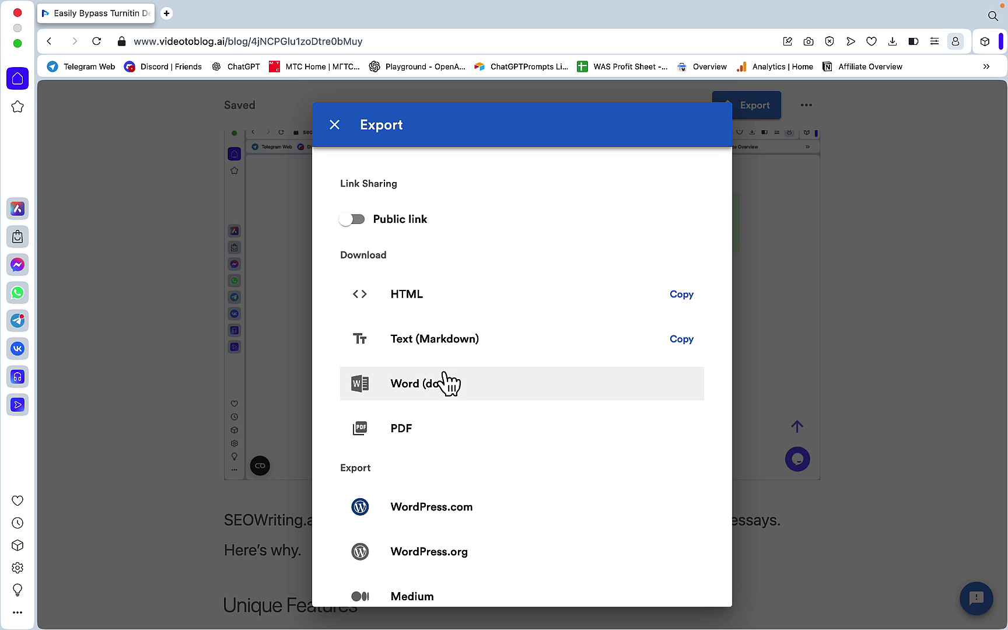
scroll(415, 429, down, 10)
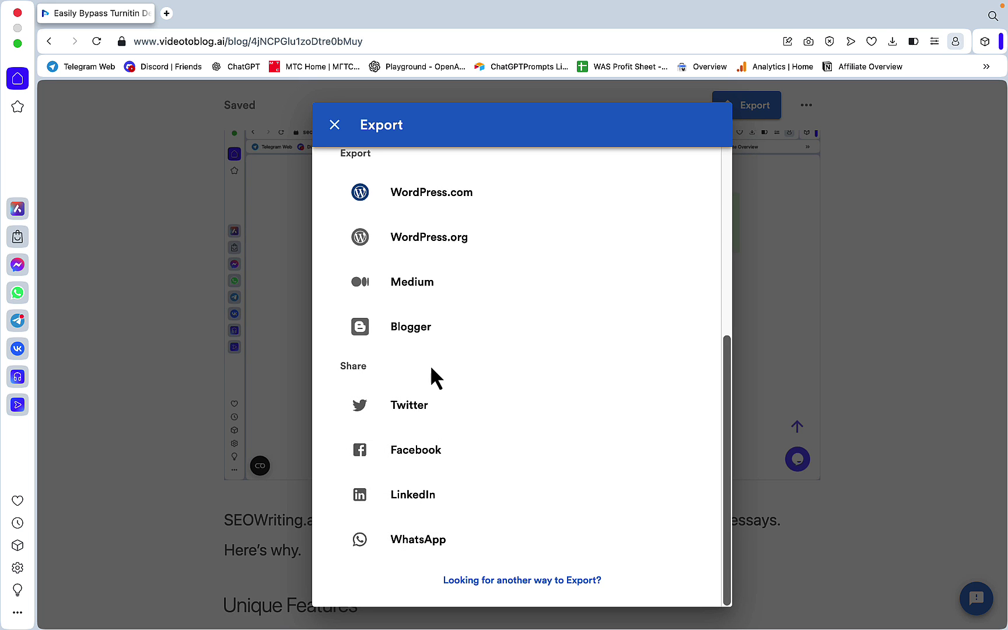
Step: Close the Export dialog and open Promotions from the ⋯ menu beside Export
click(334, 125)
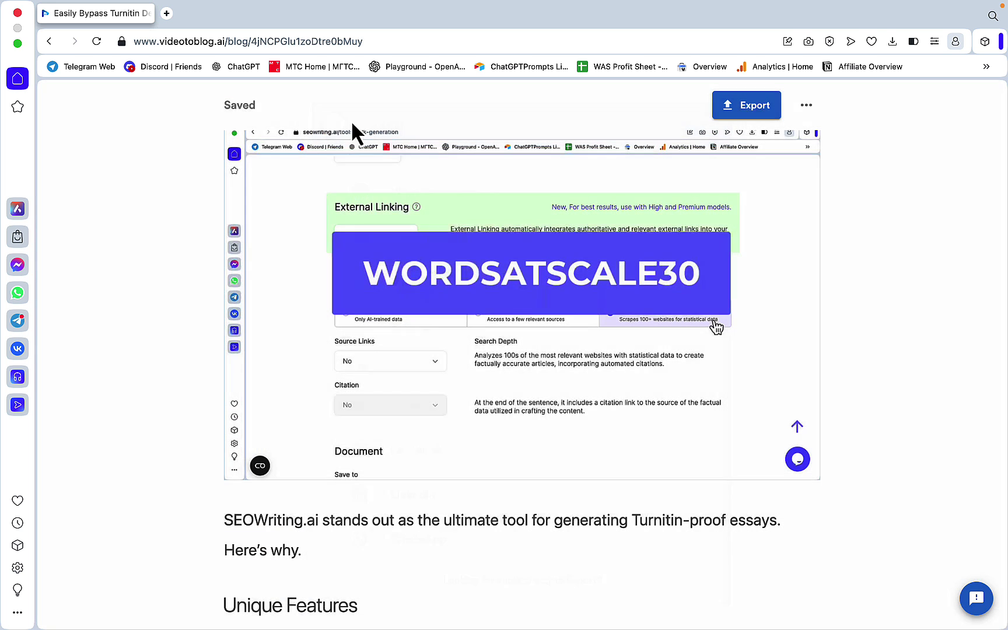
click(801, 107)
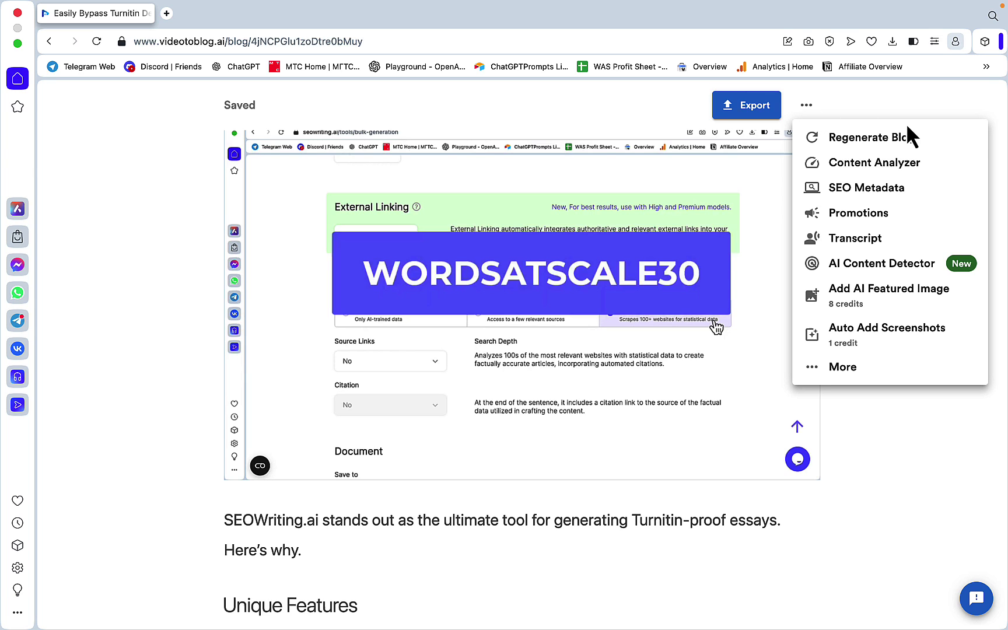
click(861, 214)
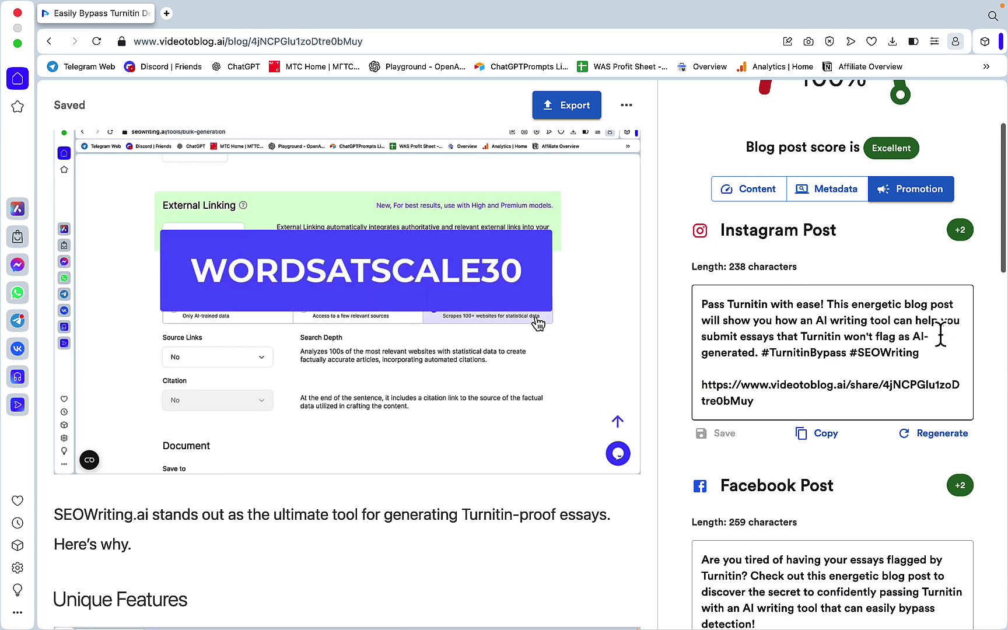
Step: Read through the promotion posts, then view Content analysis: 100% Excellent, 5th–6th grade, 1217 words
scroll(956, 376, down, 1)
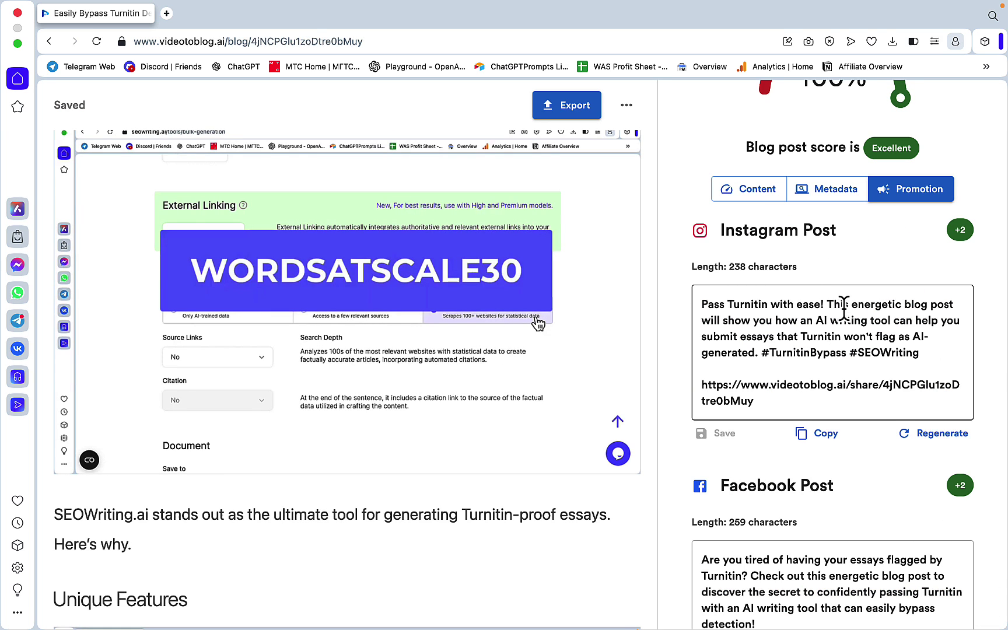
scroll(869, 332, down, 10)
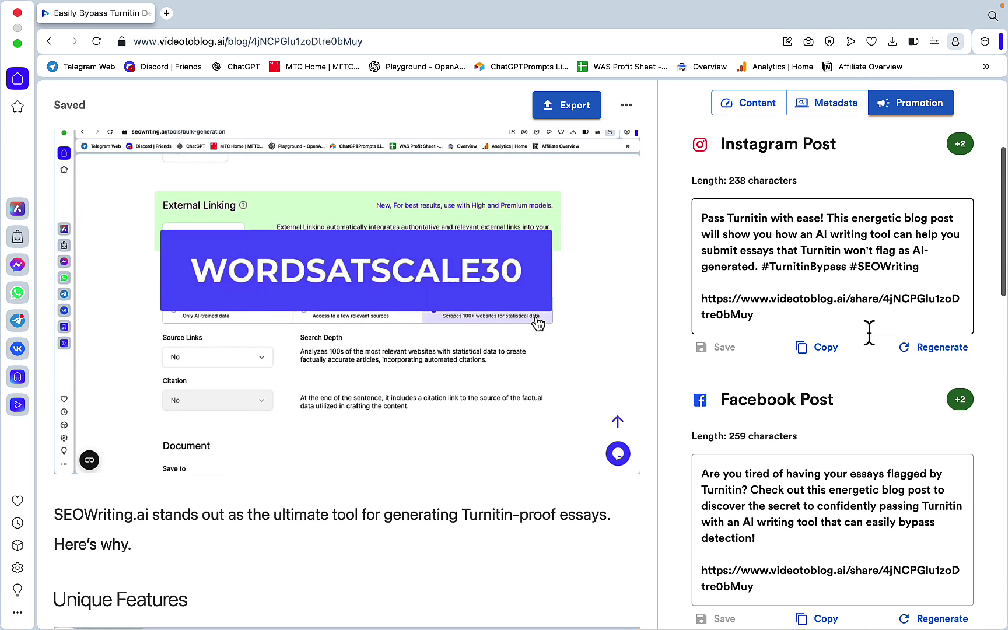
scroll(869, 337, down, 15)
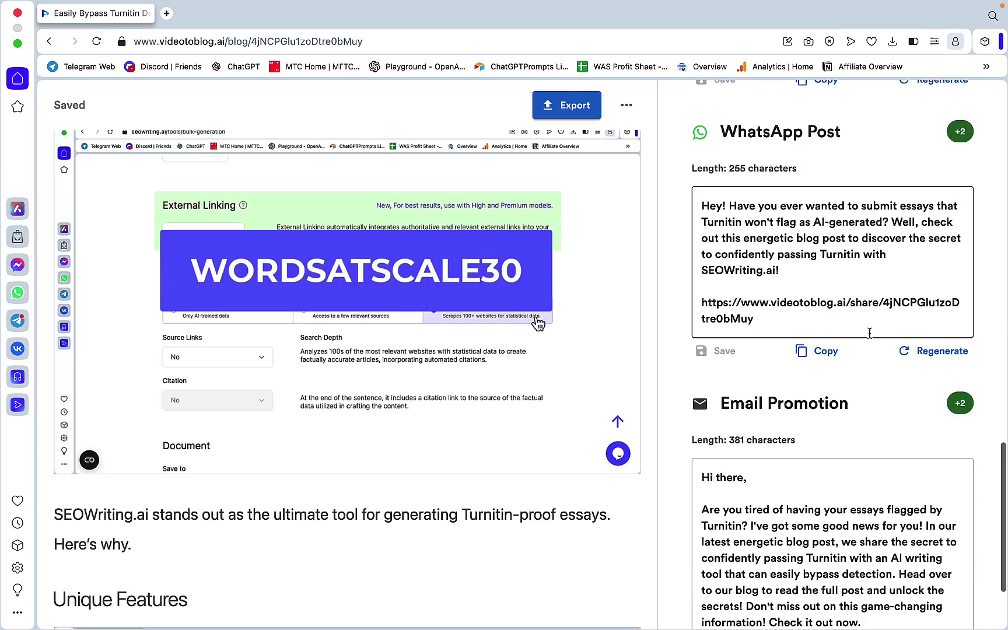
scroll(869, 332, down, 3)
scroll(814, 427, up, 20)
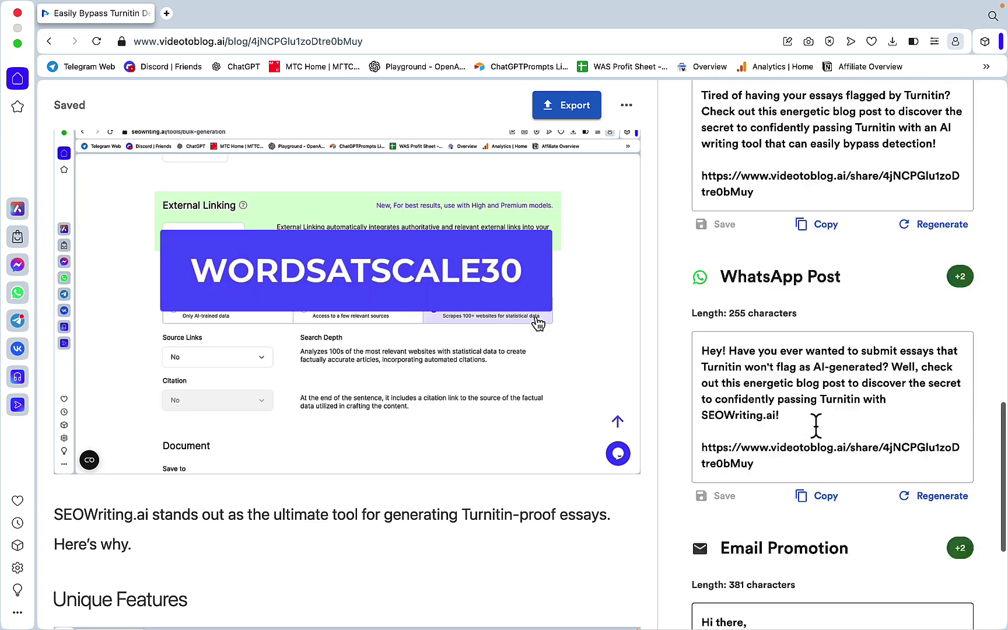
click(749, 341)
scroll(904, 394, down, 2)
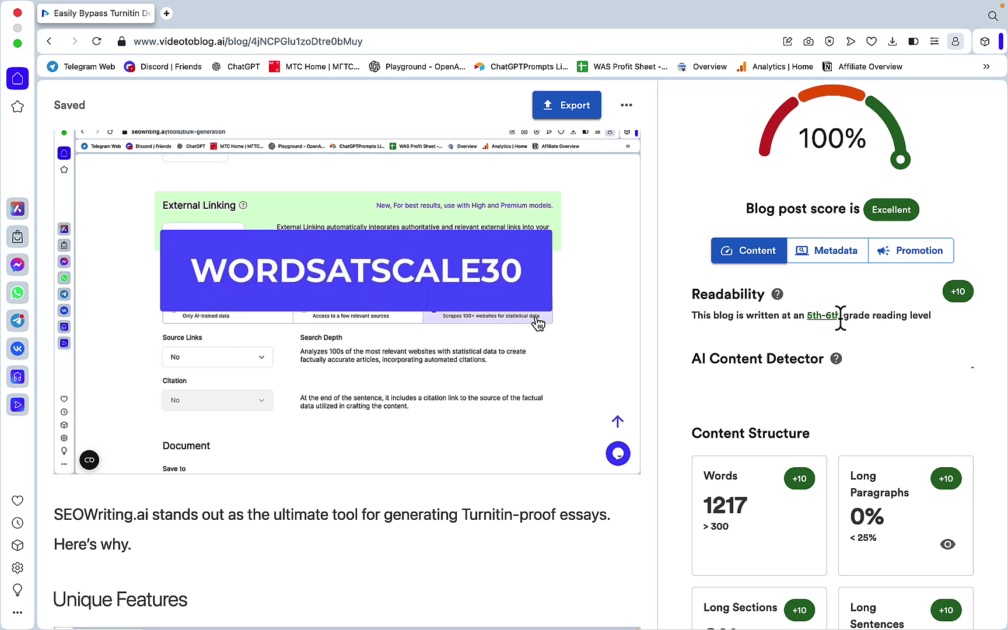
Step: Enter 'Does Turnitin Detect SEOWriting.ai' as the Keyphrase Analysis keyphrase and review its 0% density scores
scroll(898, 317, down, 5)
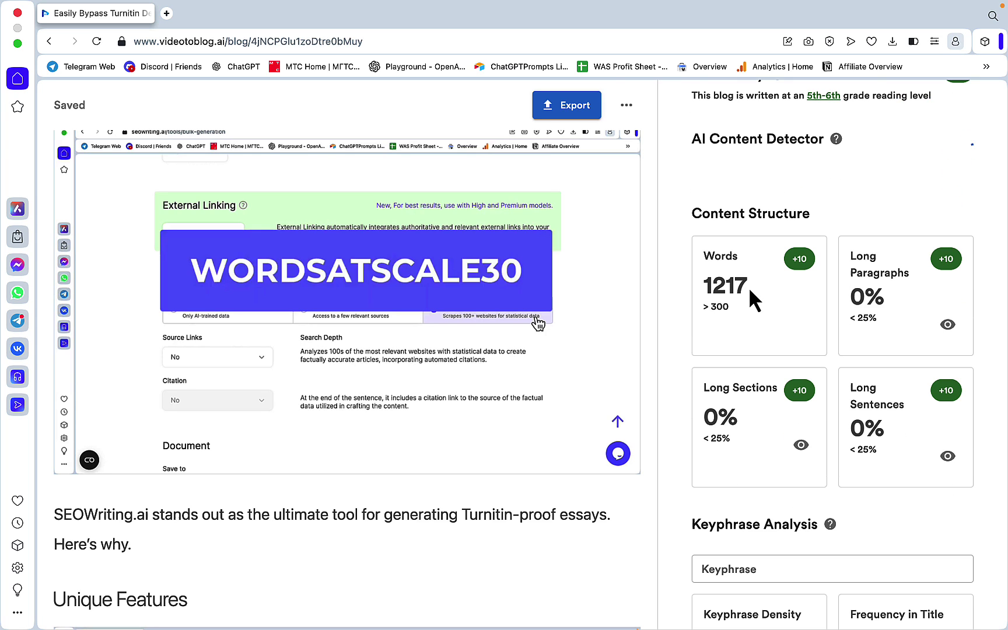
scroll(776, 327, down, 4)
click(734, 354)
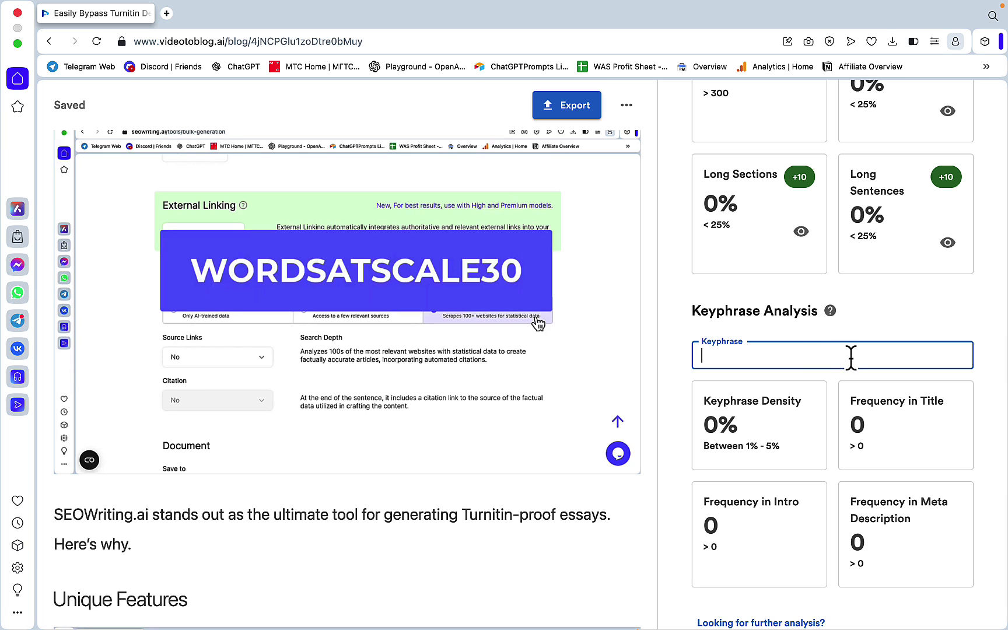
text(Does Turnitin Detect SEOW)
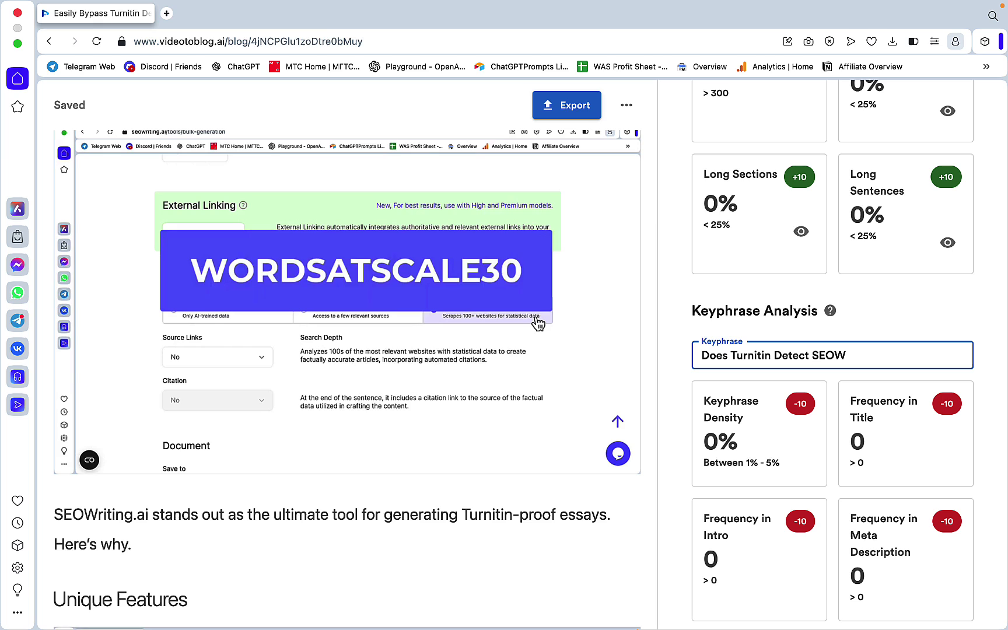
text(riting.ai)
click(925, 338)
scroll(874, 407, down, 2)
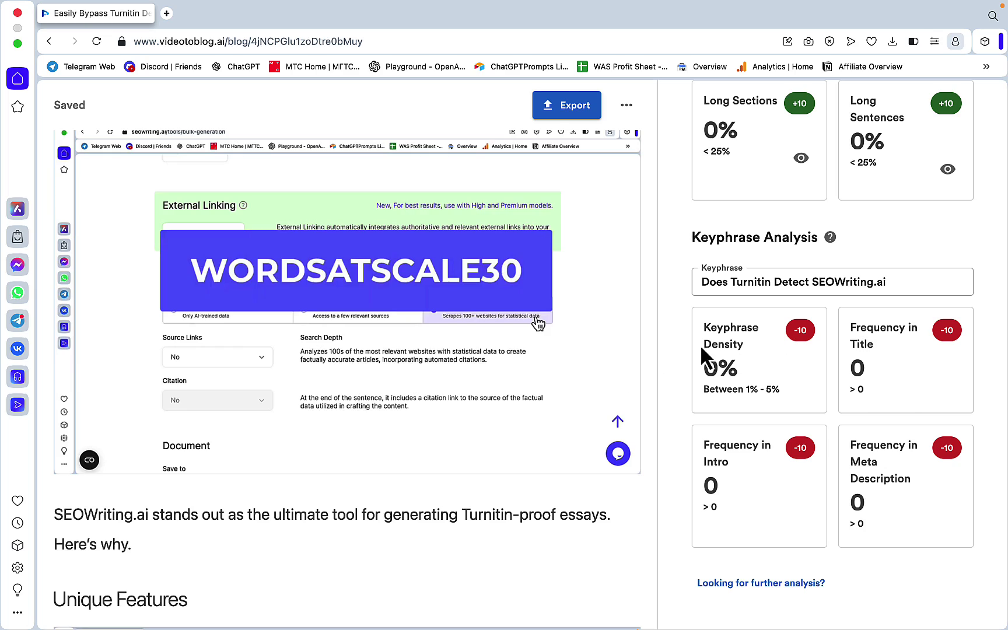
scroll(530, 416, up, 20)
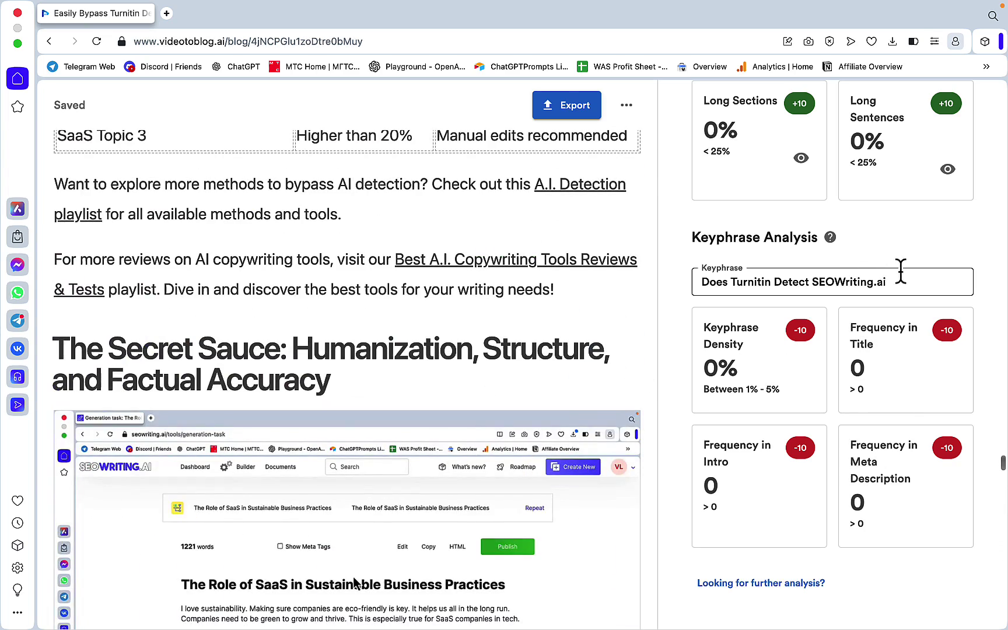
Step: Copy the keyphrase and paste it over the title to make it 'Does Turnitin Detect SEOWriting.ai?'
drag(900, 272, 691, 274)
scroll(336, 298, up, 10)
scroll(337, 299, up, 15)
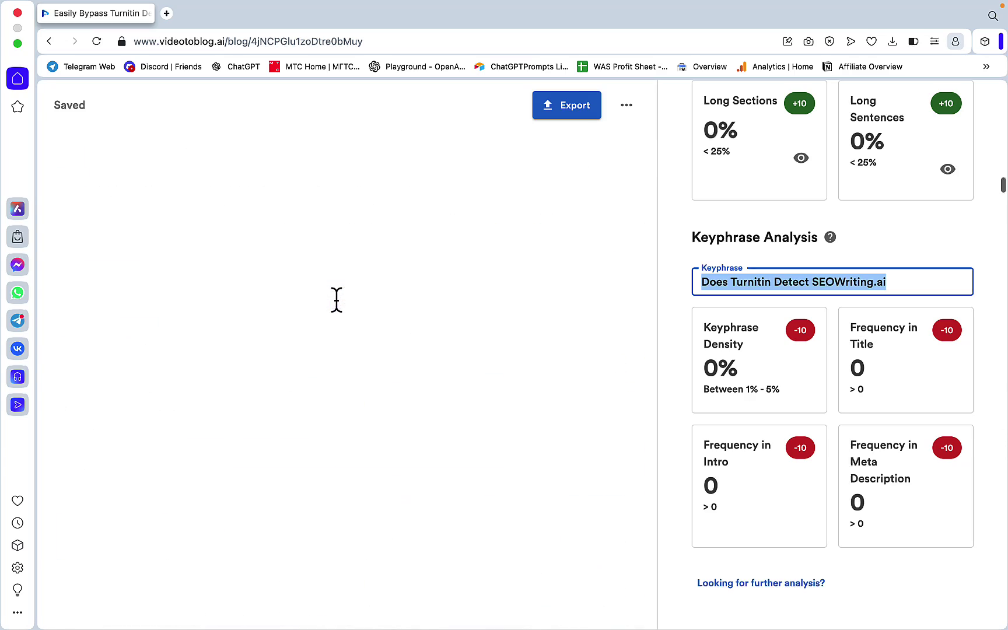
triple_click(354, 239)
text(Does Turnitin Detect SEOWriting.ai?)
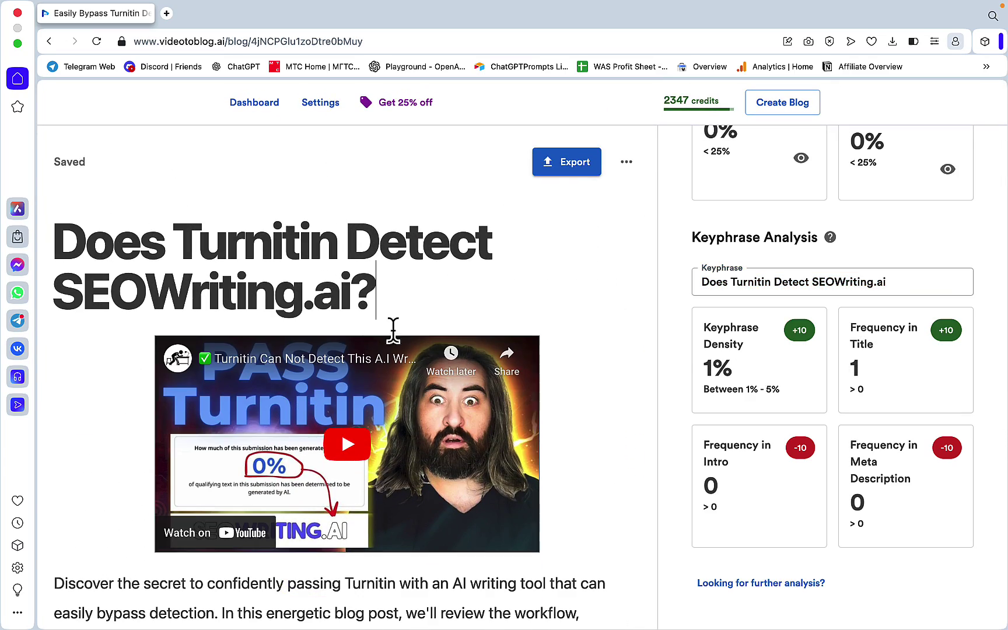
Step: Append 'So, Does Turnitin Detect SEOWriting.ai?' to the end of the intro paragraph
drag(56, 240, 354, 297)
scroll(354, 297, down, 4)
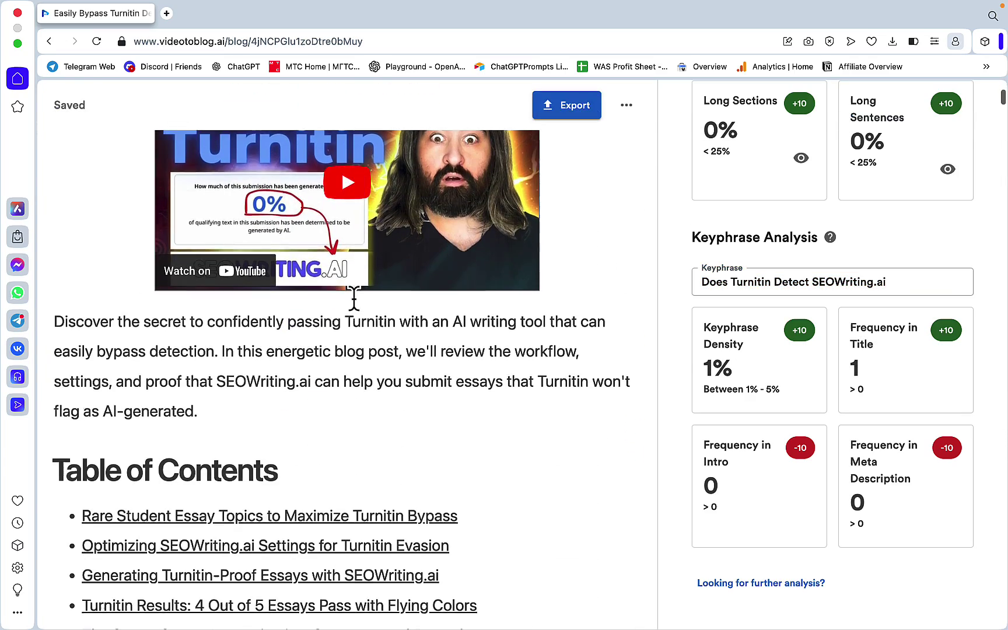
click(226, 420)
text(So, Does Turnitin Detect SEOWriting.ai?)
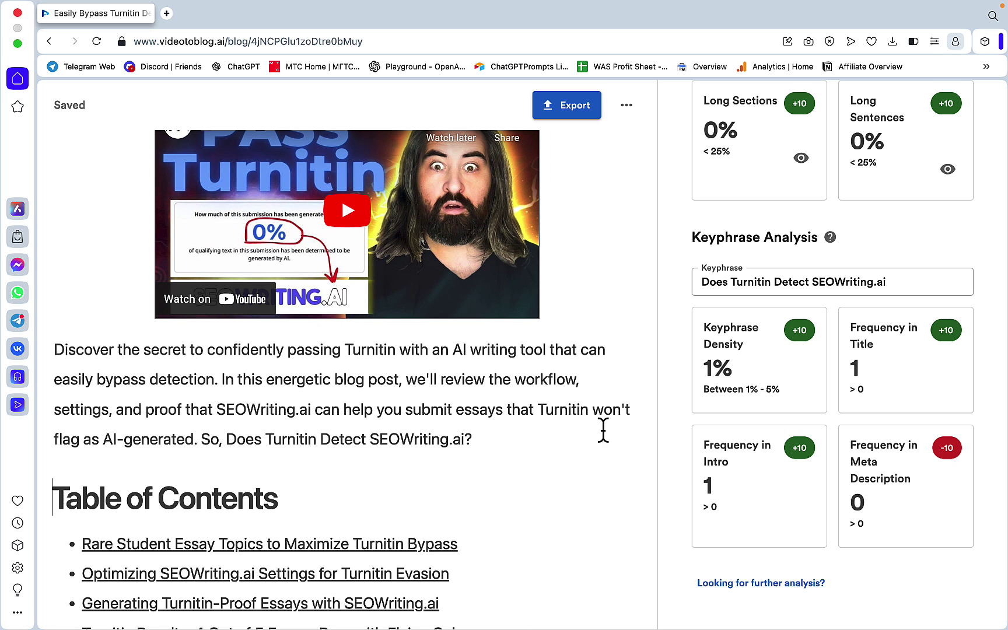
Step: Select the intro's closing question and apply AI Tools' Emojify to add 🤔🔍
scroll(792, 428, up, 5)
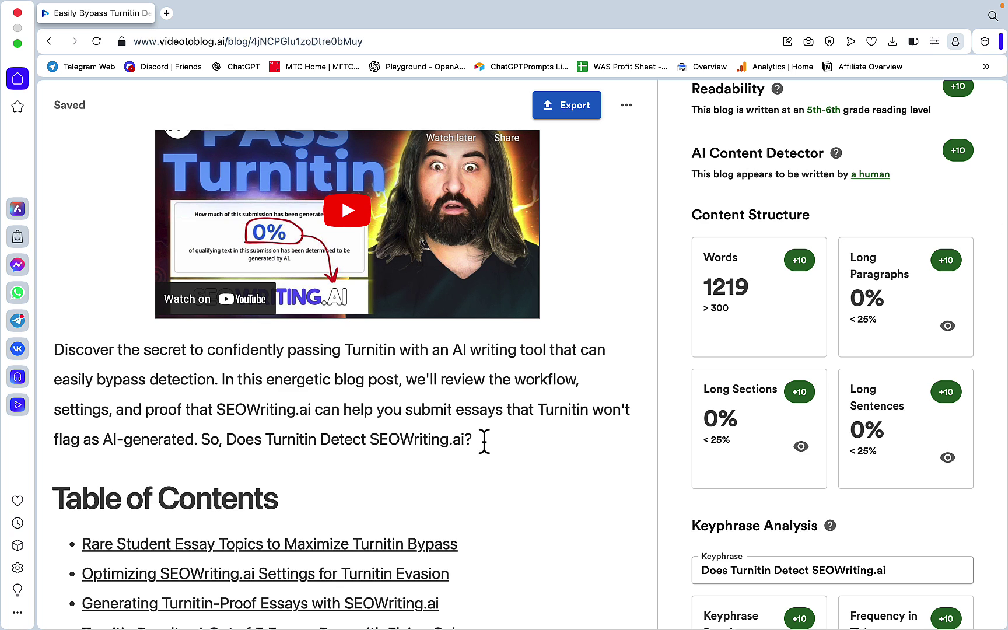
drag(487, 441, 198, 407)
scroll(198, 350, down, 3)
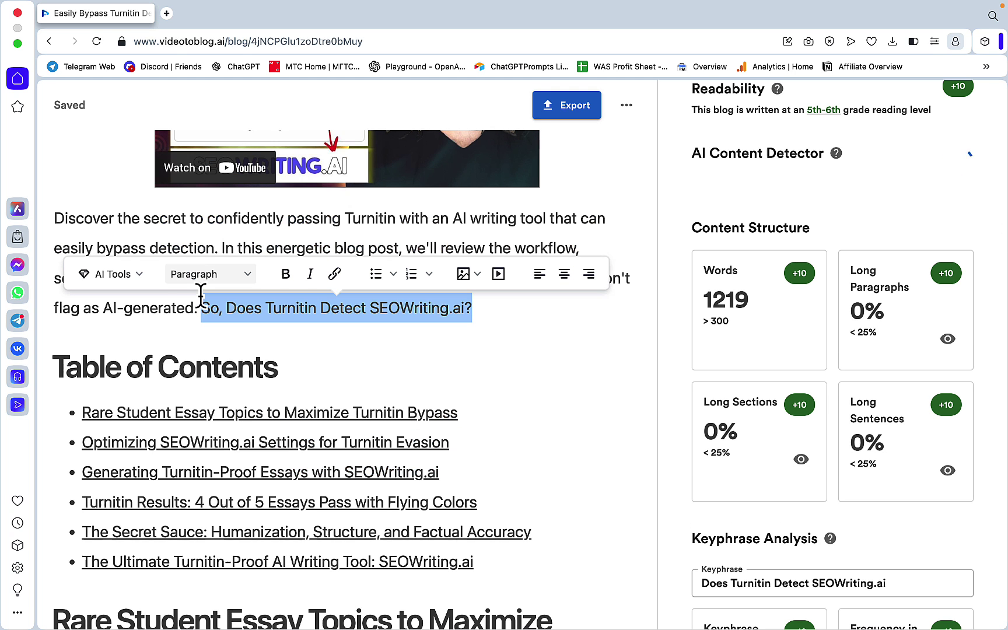
click(139, 276)
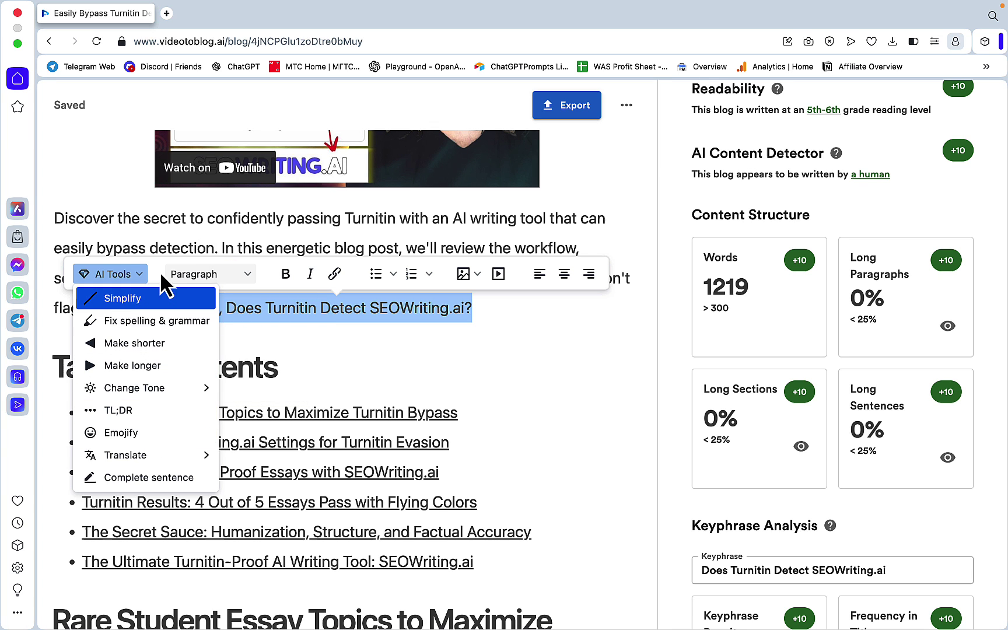
click(141, 434)
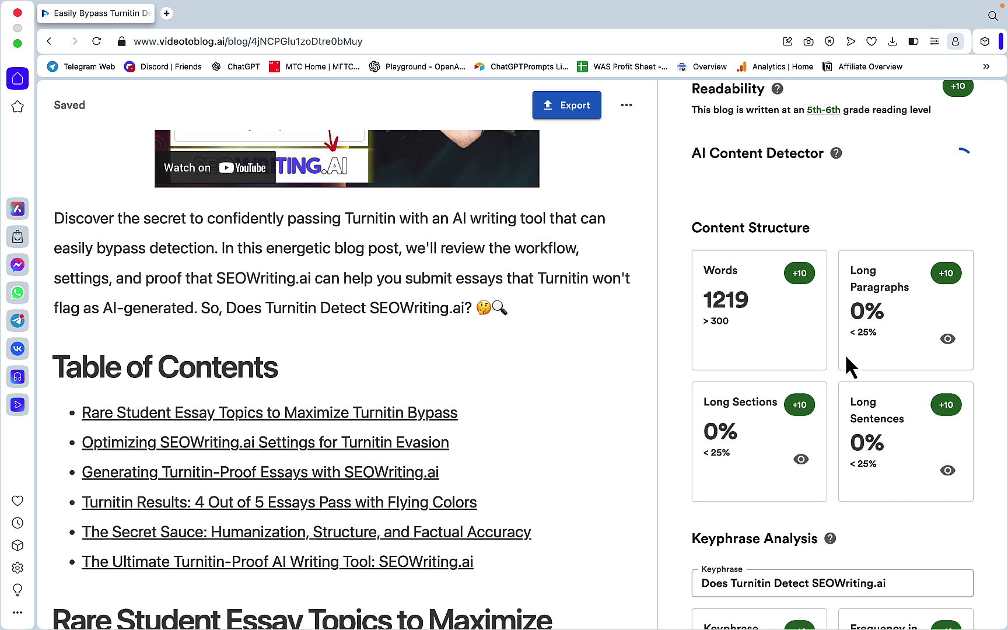
Step: Review the generated promotion posts in the analysis panel
scroll(823, 389, down, 2)
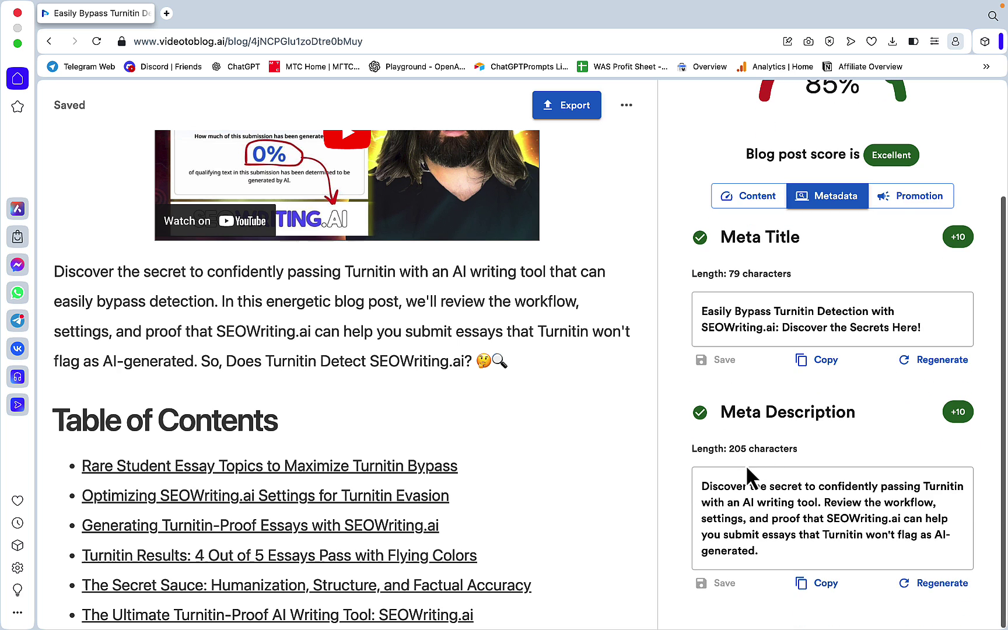
click(928, 204)
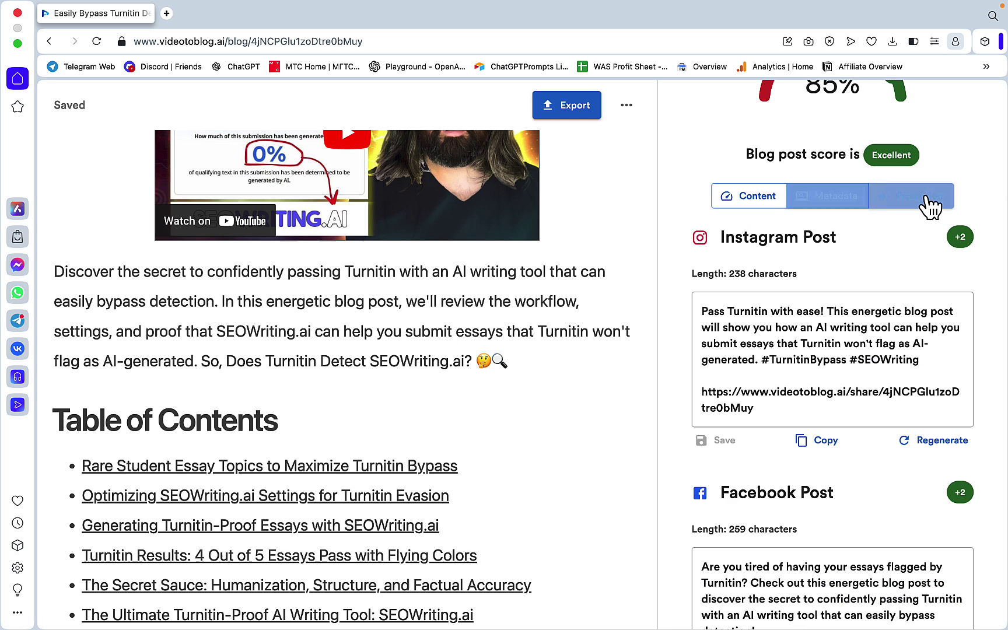
scroll(871, 342, down, 10)
scroll(871, 342, up, 10)
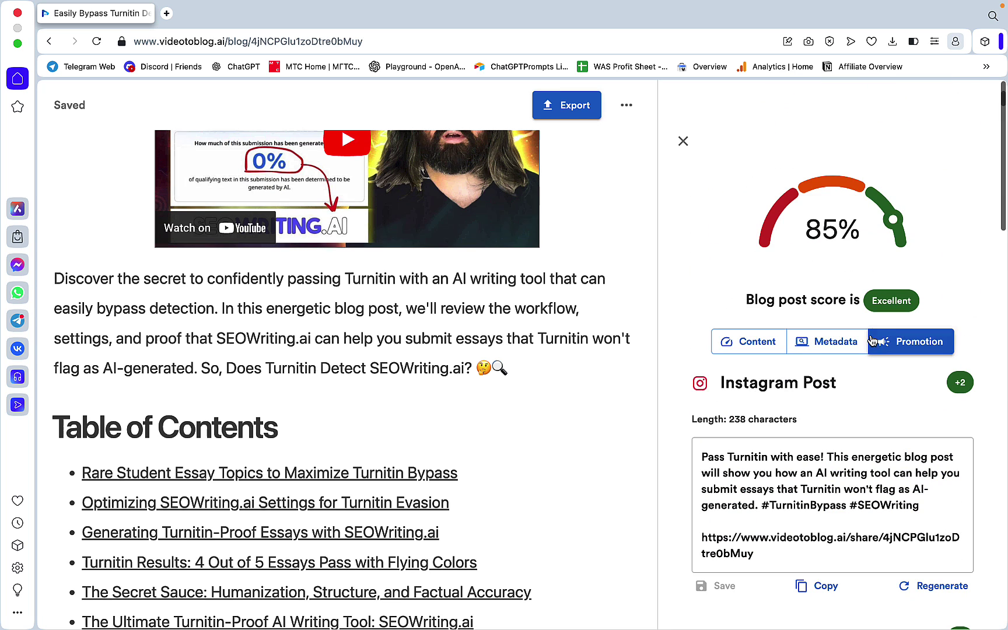
scroll(696, 323, up, 5)
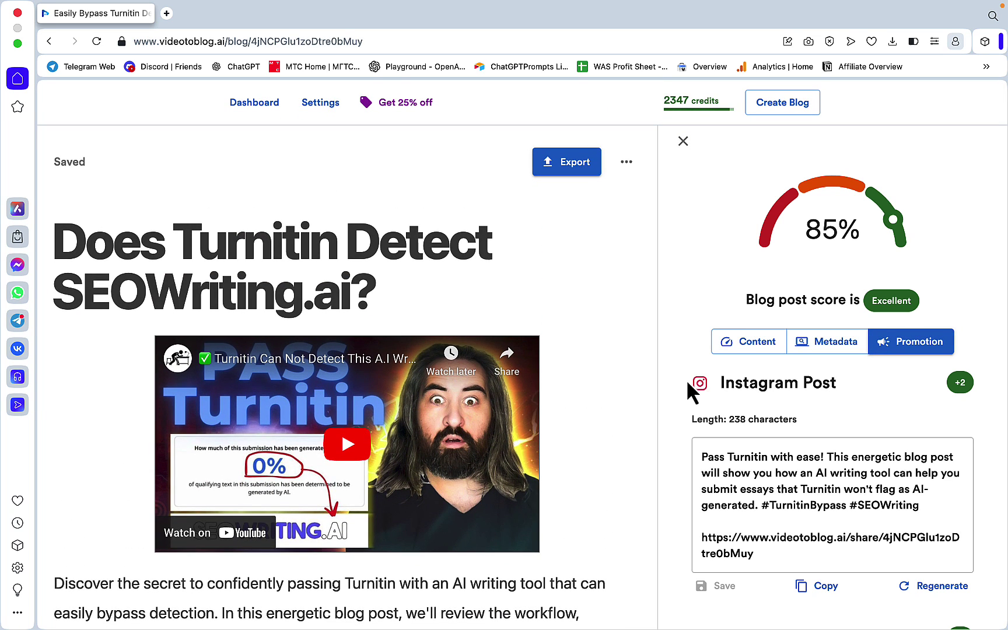
Step: Check the Content, Metadata and Promotion results, now 85% Excellent, then select the entire article text
click(745, 348)
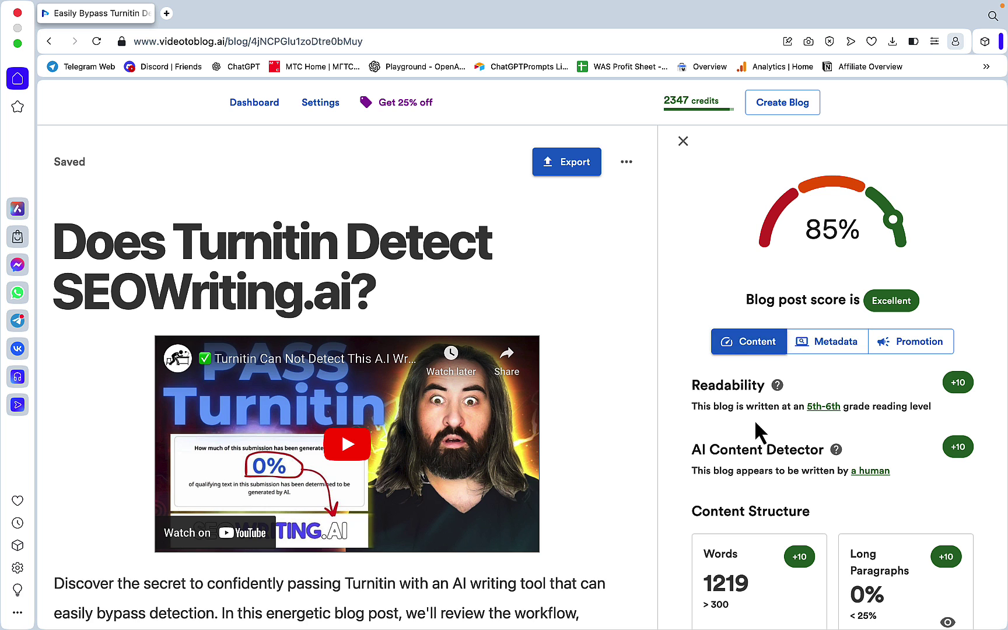
click(829, 349)
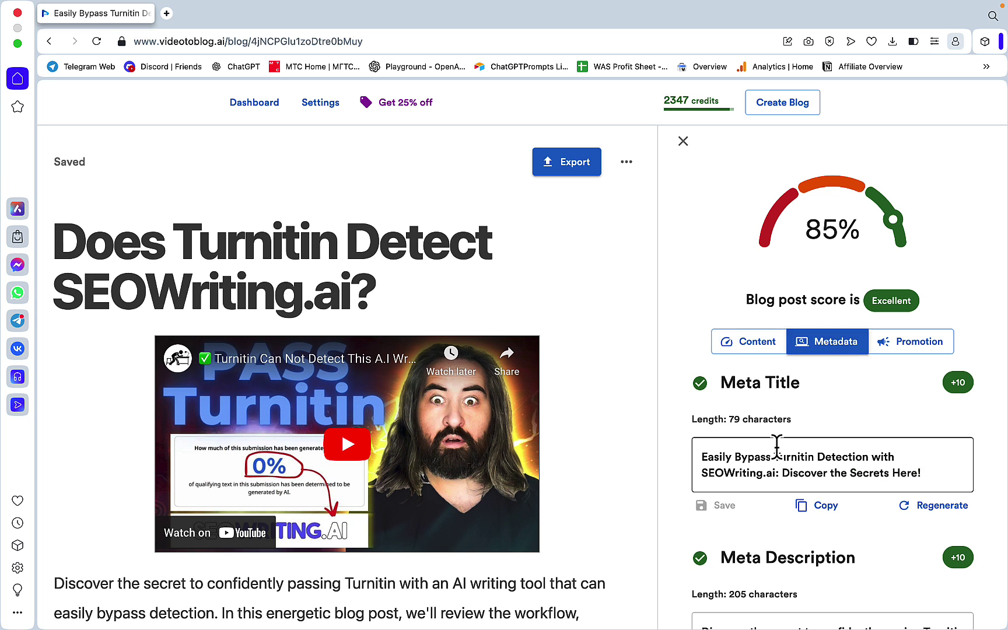
scroll(777, 446, down, 3)
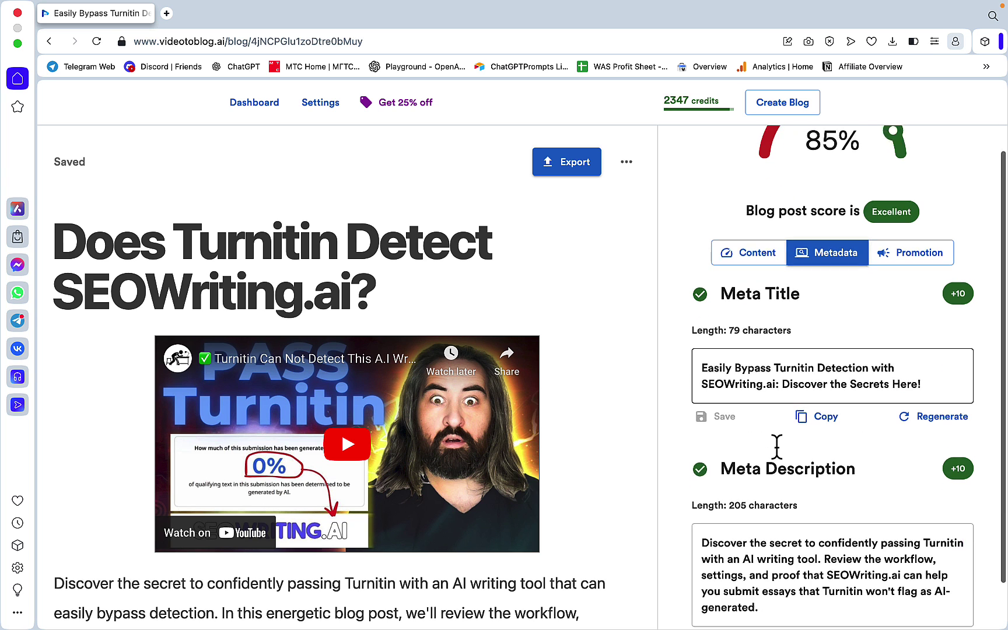
click(918, 239)
scroll(828, 376, up, 3)
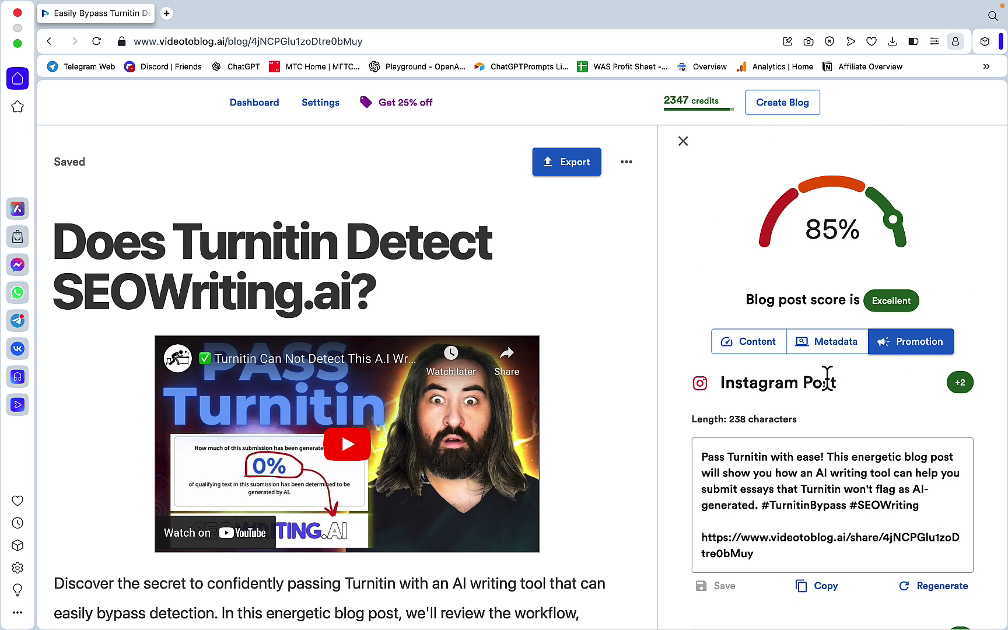
click(457, 225)
key(super+a)
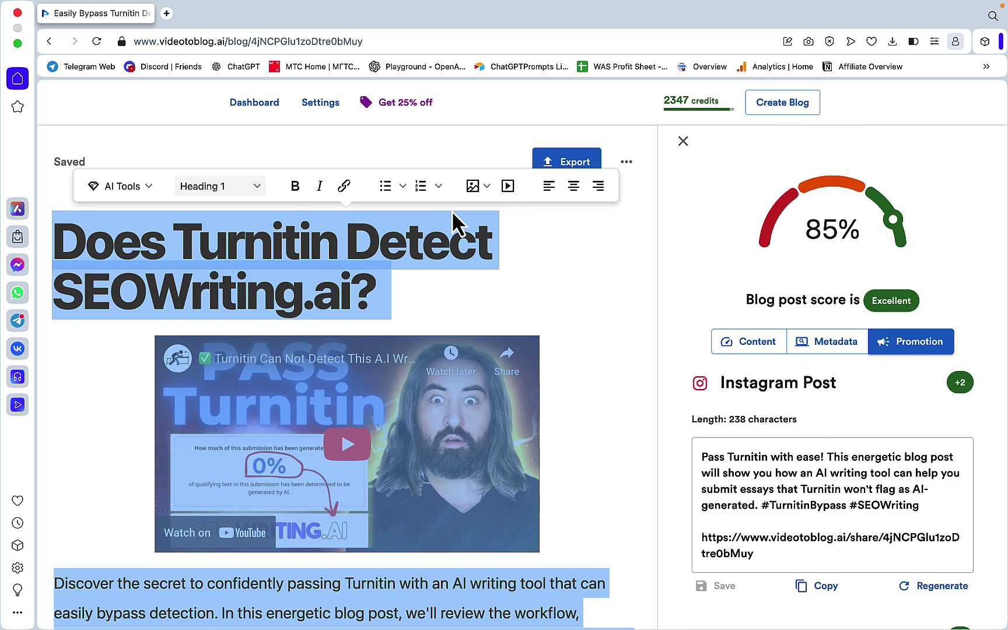
Step: Load hemingwayapp.com in a new tab and review the article's Grade 7, 1,206-word readability report
click(171, 18)
text(h)
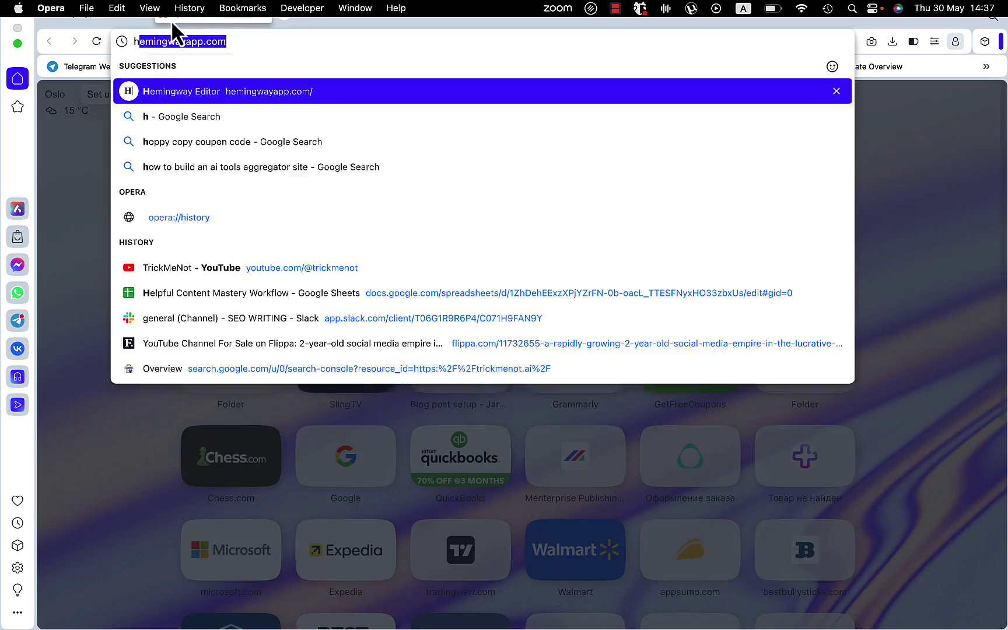
key(Return)
scroll(428, 362, up, 20)
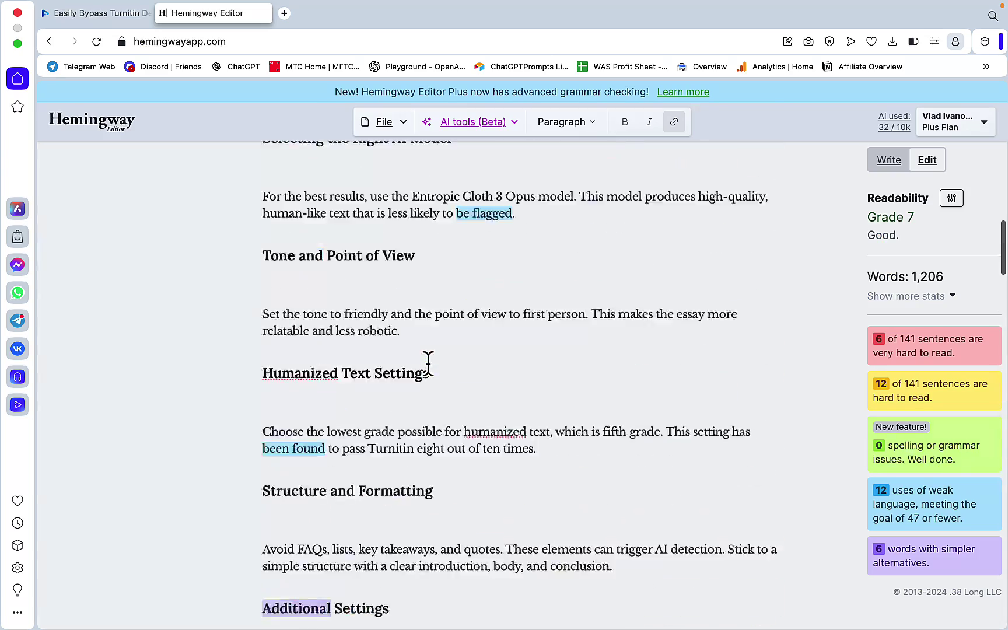
scroll(428, 363, down, 7)
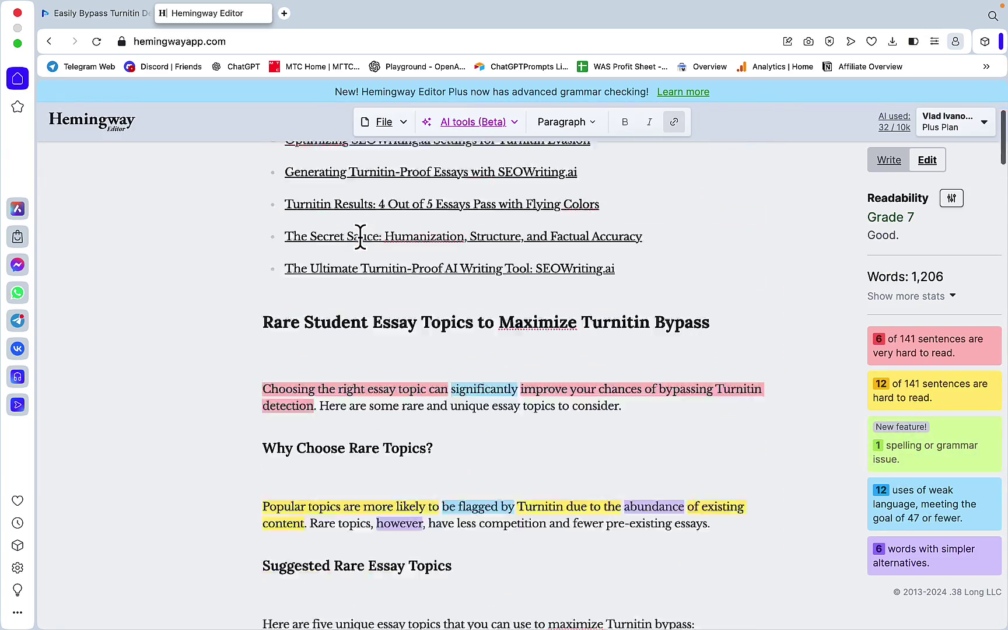
scroll(359, 233, up, 6)
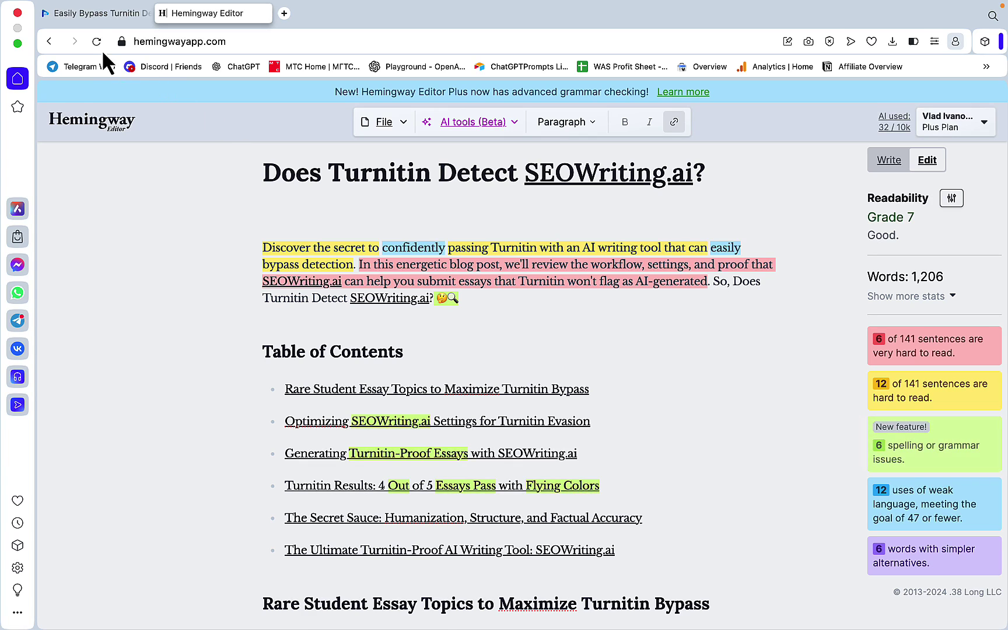
Step: Return to the Easily Bypass Turnitin blog post tab and scroll through the article
click(93, 13)
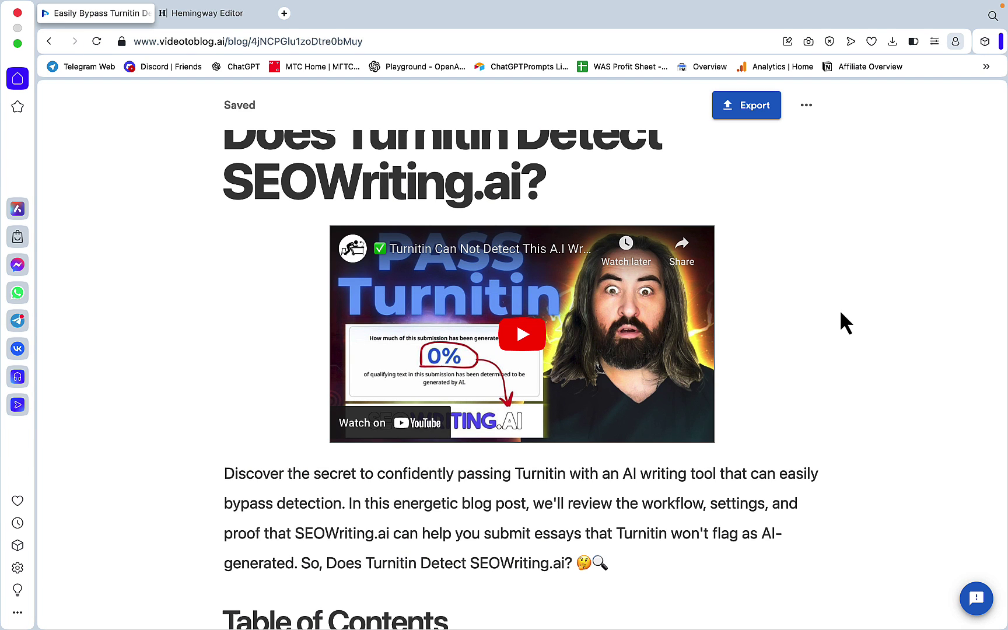
scroll(839, 310, down, 1)
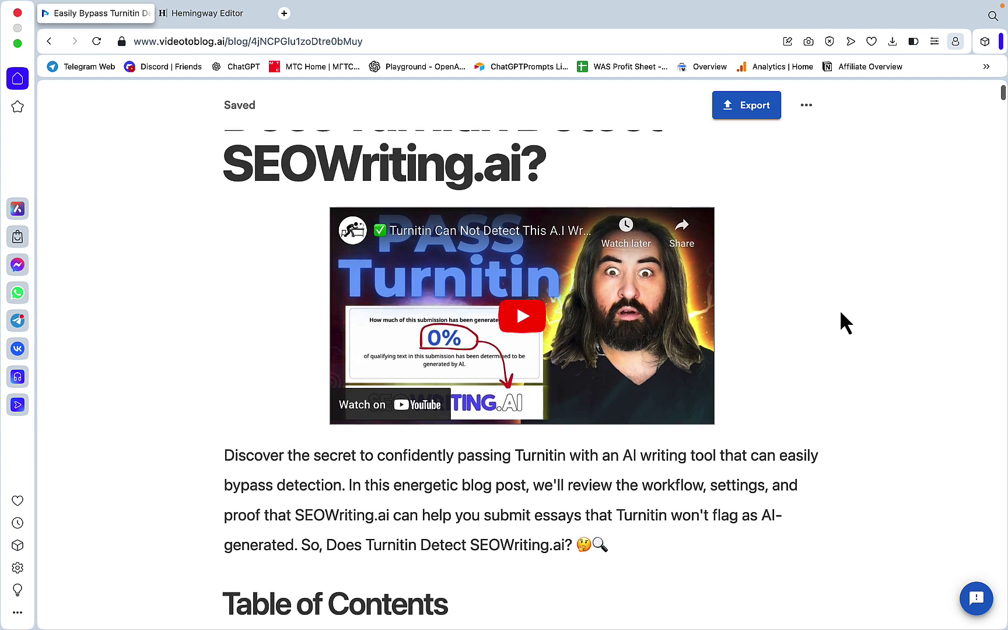
scroll(839, 310, down, 3)
scroll(782, 513, down, 3)
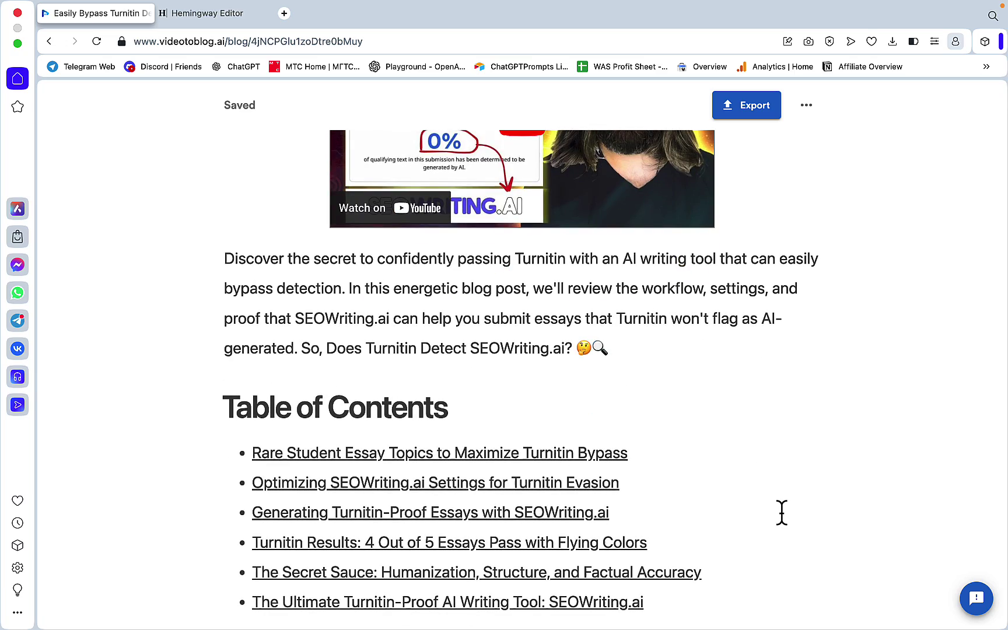
scroll(782, 512, down, 15)
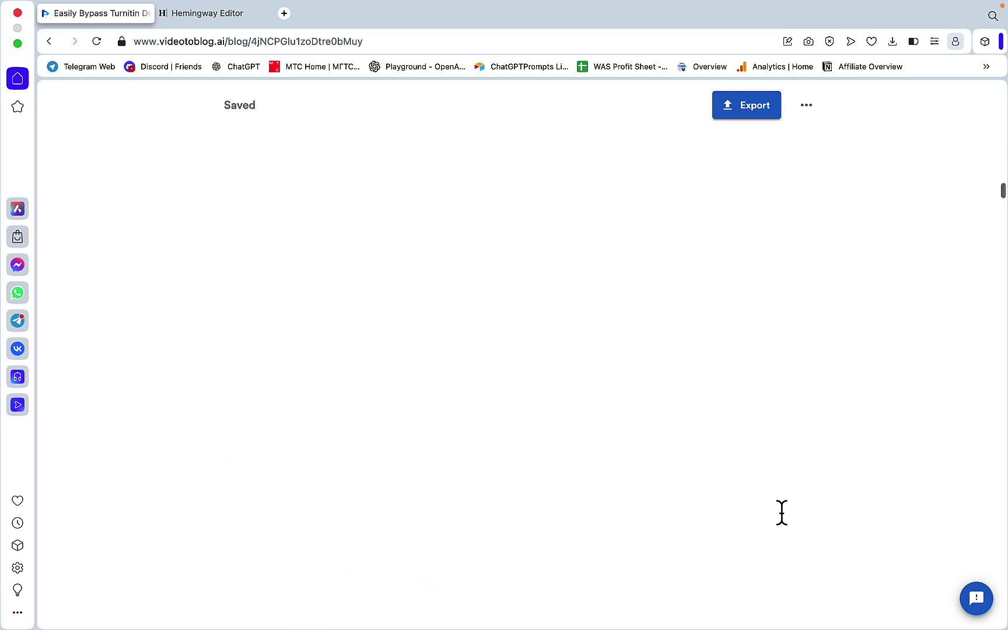
scroll(781, 512, down, 20)
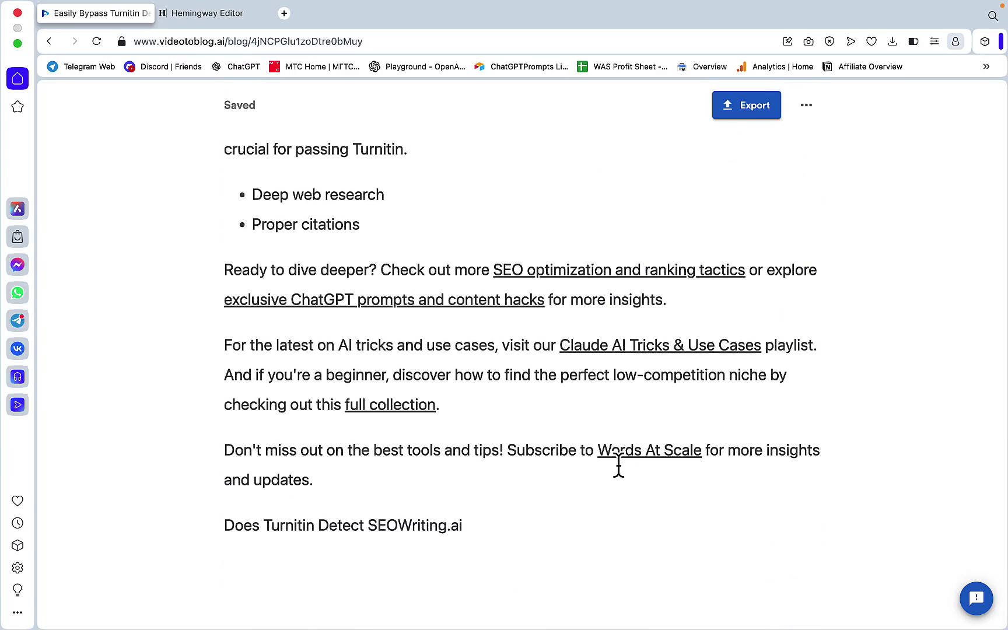
scroll(617, 464, up, 10)
scroll(617, 465, up, 10)
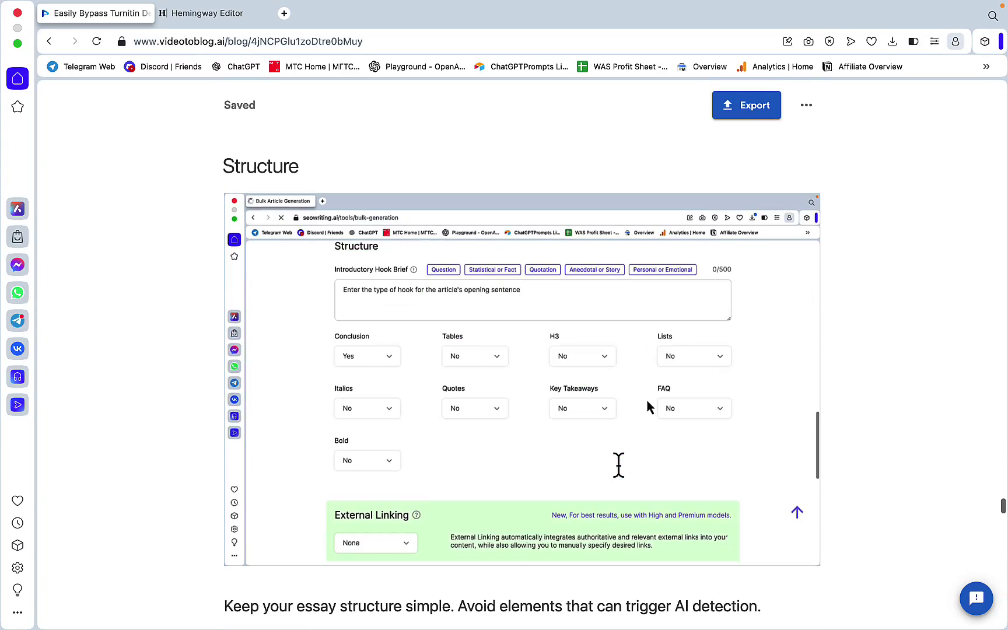
Step: Select the Structure settings screenshot and scroll back up to the generation options
click(608, 392)
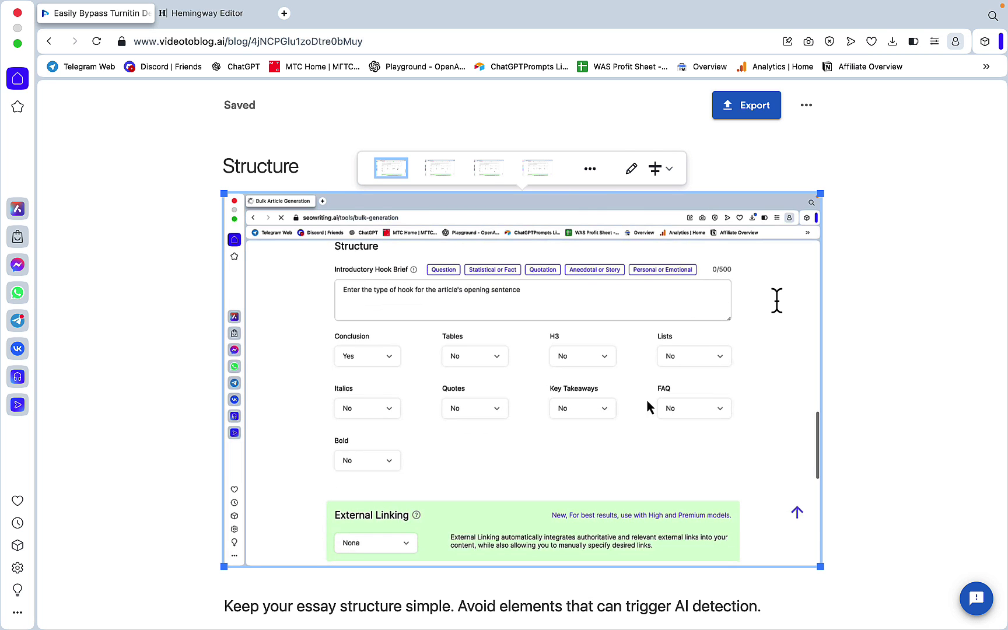
scroll(776, 300, up, 2)
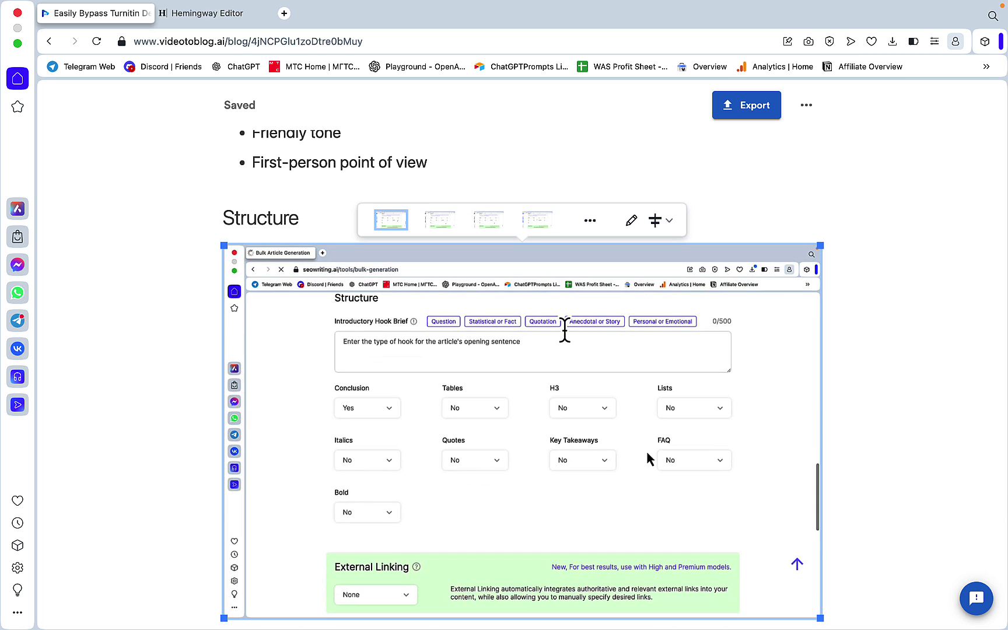
scroll(583, 379, up, 10)
scroll(612, 388, up, 15)
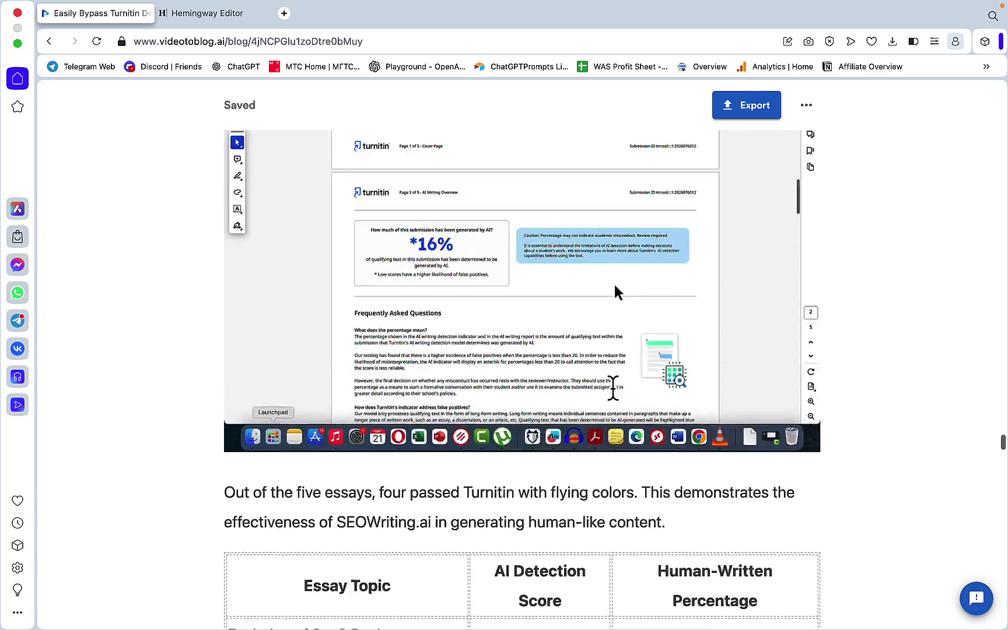
scroll(613, 388, up, 20)
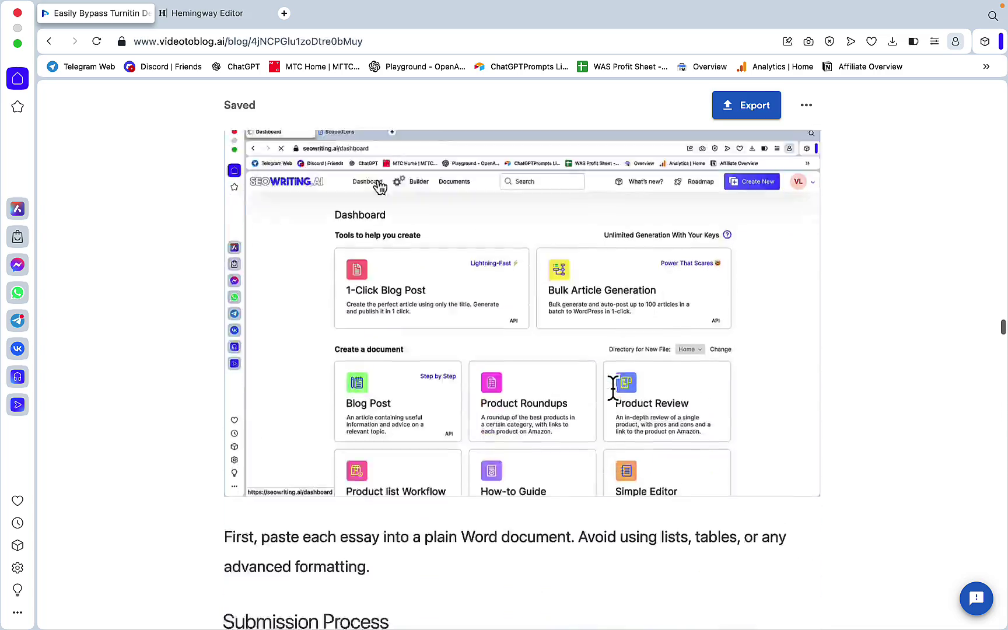
scroll(612, 388, up, 20)
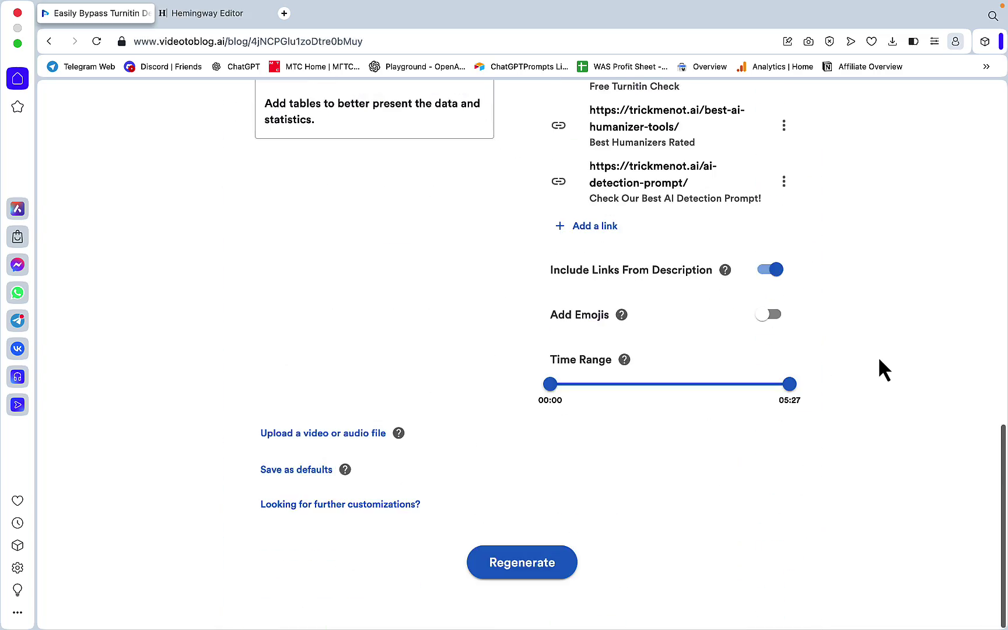
scroll(879, 360, up, 8)
scroll(879, 361, up, 8)
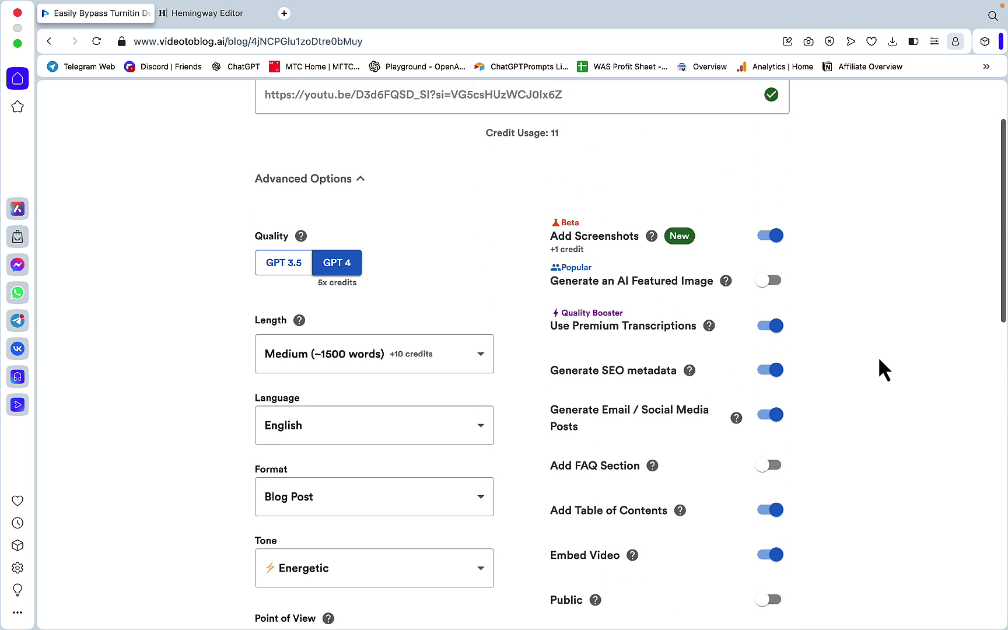
scroll(600, 225, down, 3)
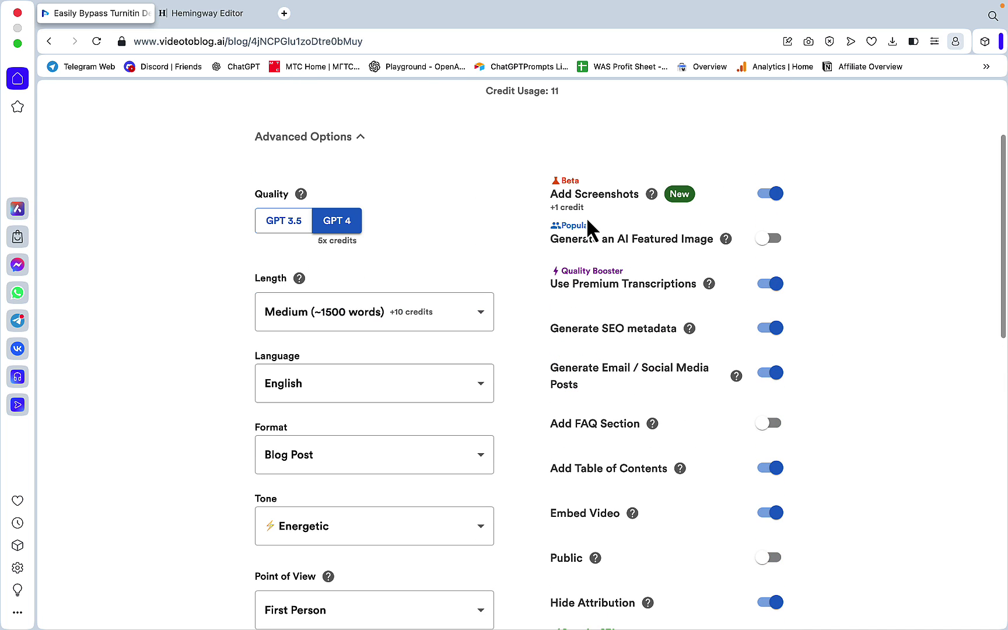
scroll(560, 175, up, 2)
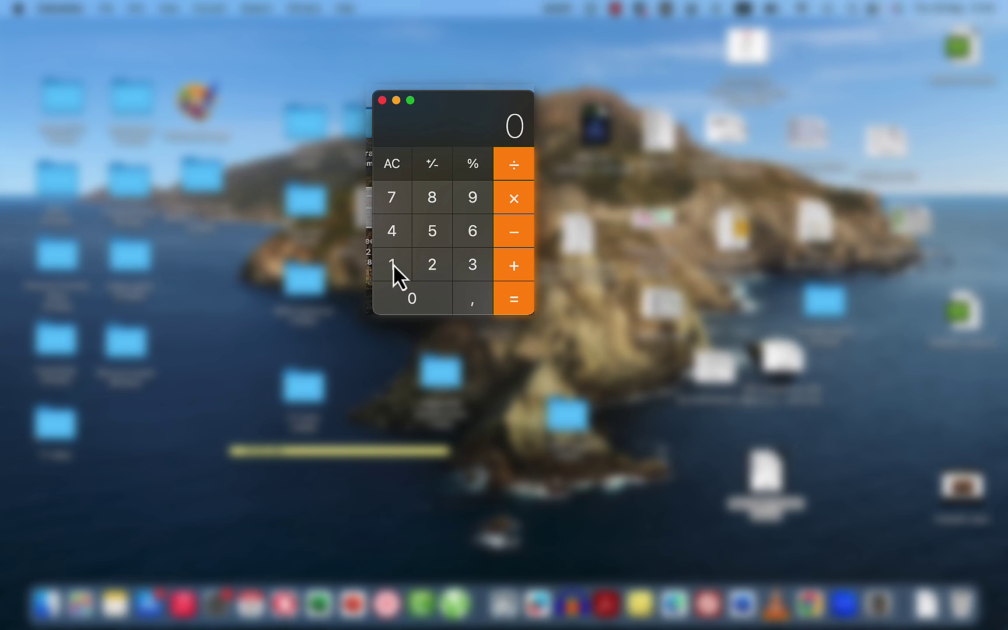
Step: Calculate 11 × 0,056 = 0,616 credits cost in Calculator, then switch back to Hemingway Editor
double_click(392, 266)
click(521, 208)
click(470, 304)
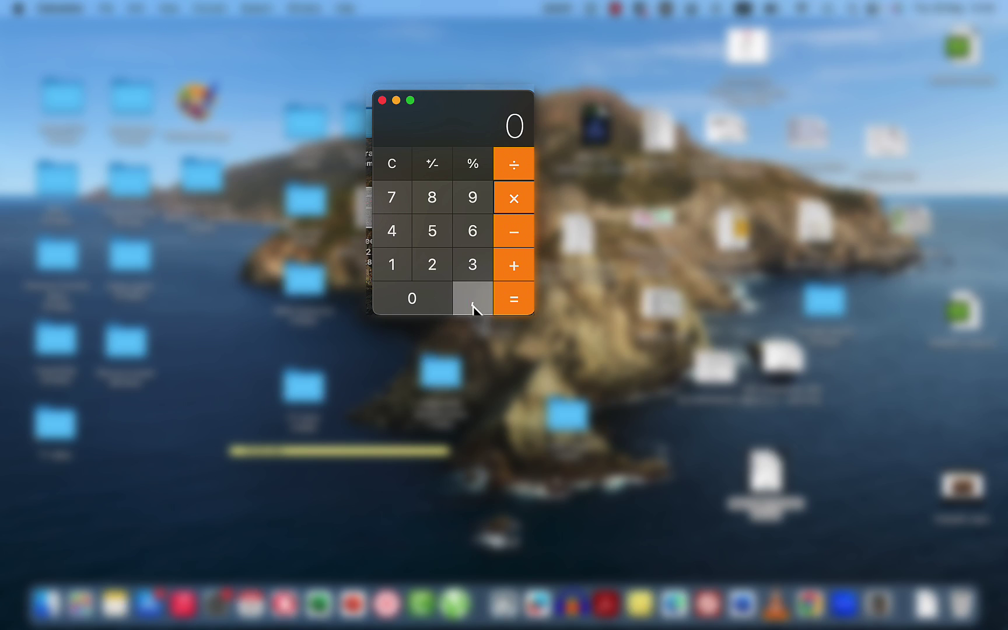
click(434, 309)
click(449, 239)
click(474, 233)
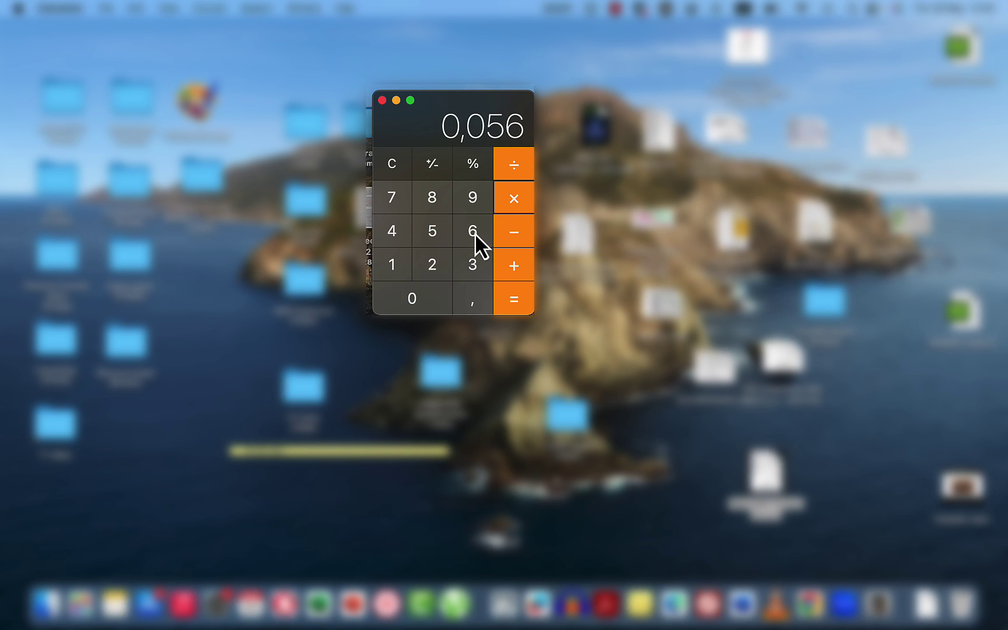
click(513, 304)
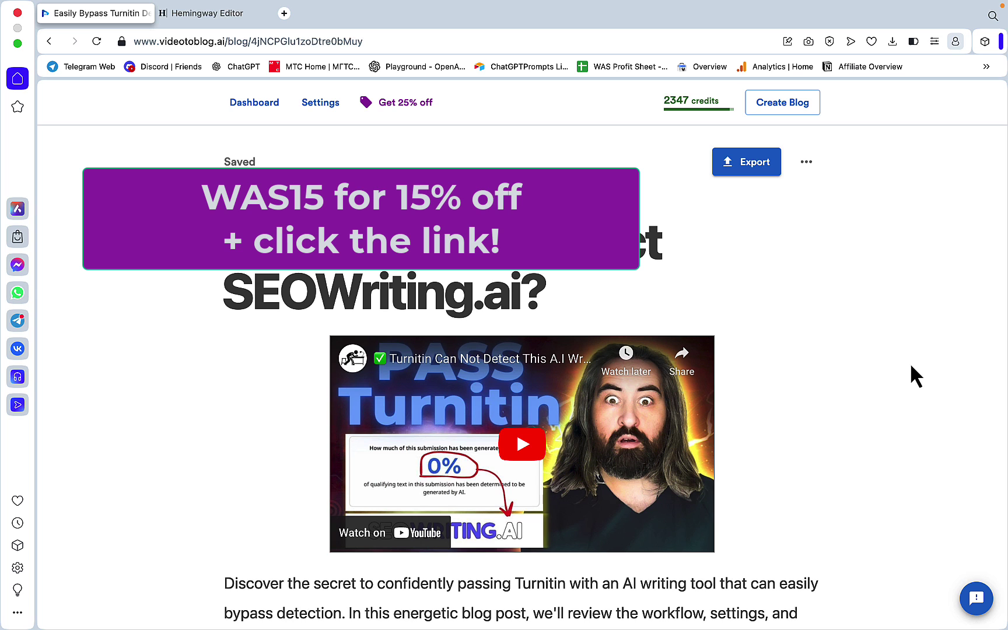
key(ctrl+Tab)
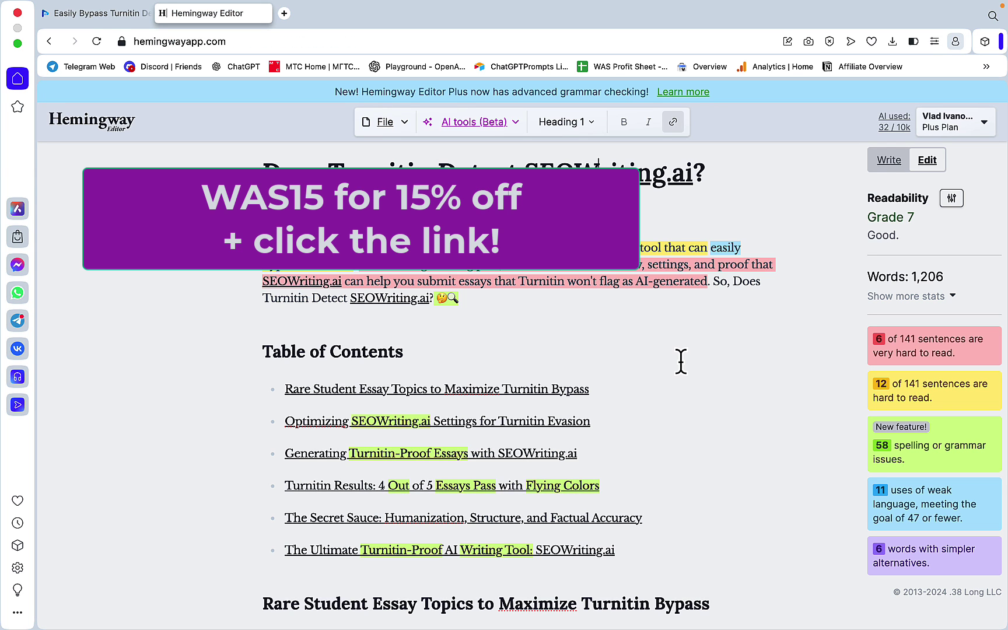